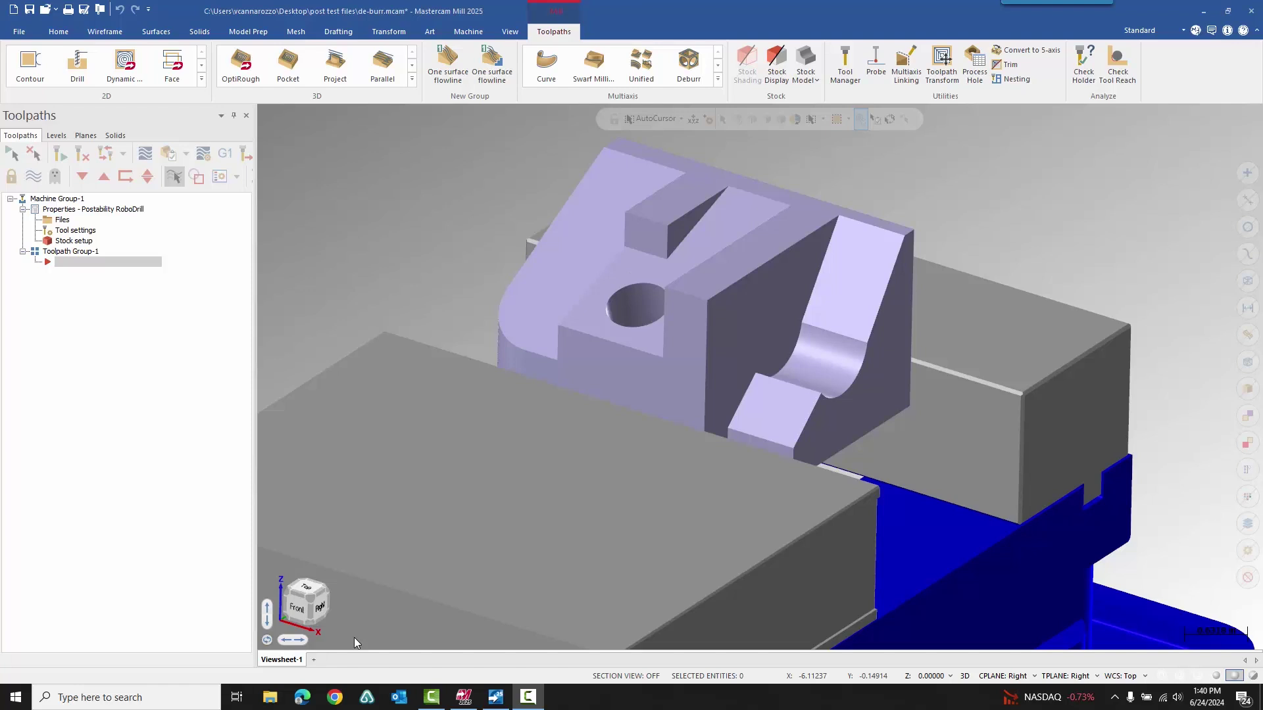
Start a Deburr toolpath using the 0.25 spherical ball-nosed endmill and show its Cut Pattern page
scroll(440, 396, "down", 1)
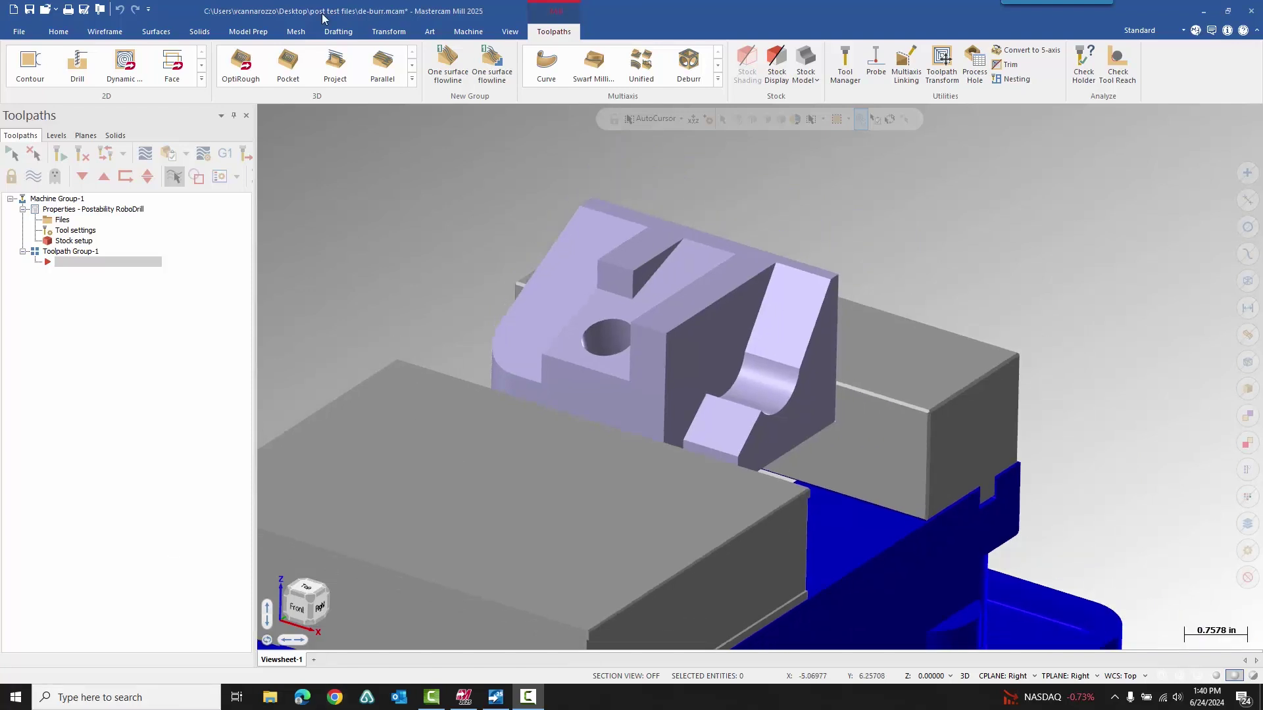
left_click(687, 66)
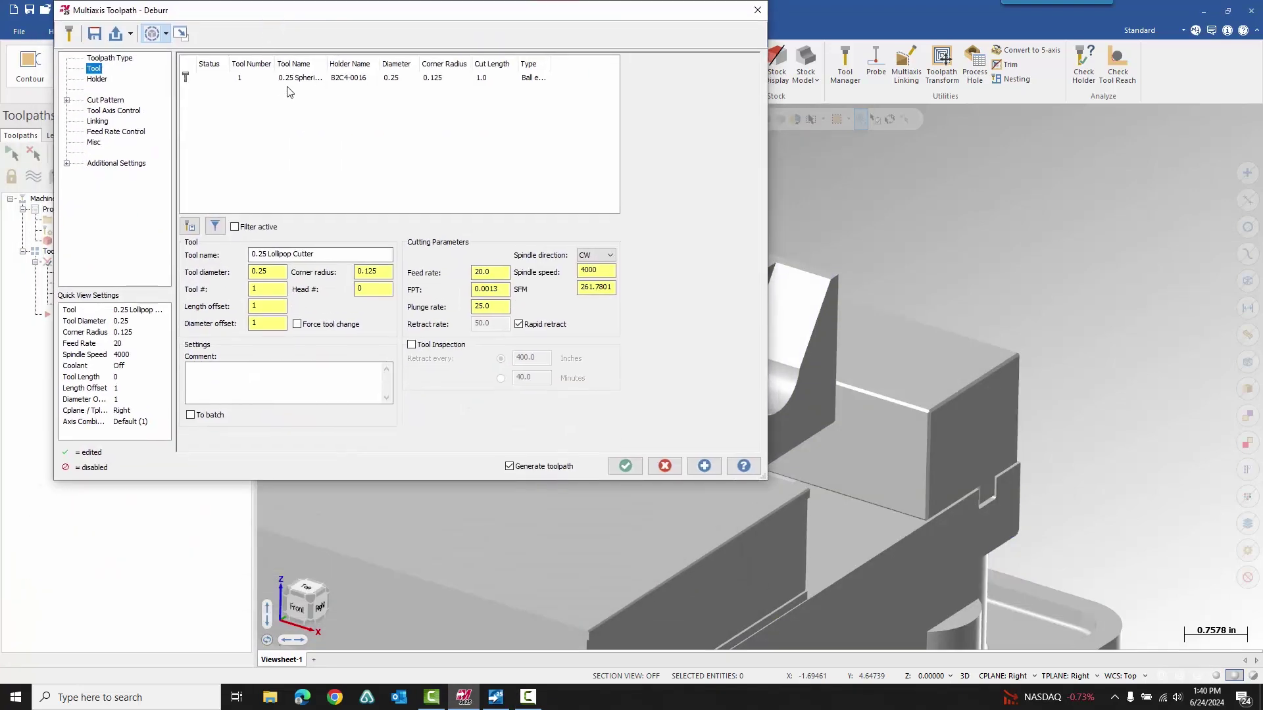
left_click(292, 79)
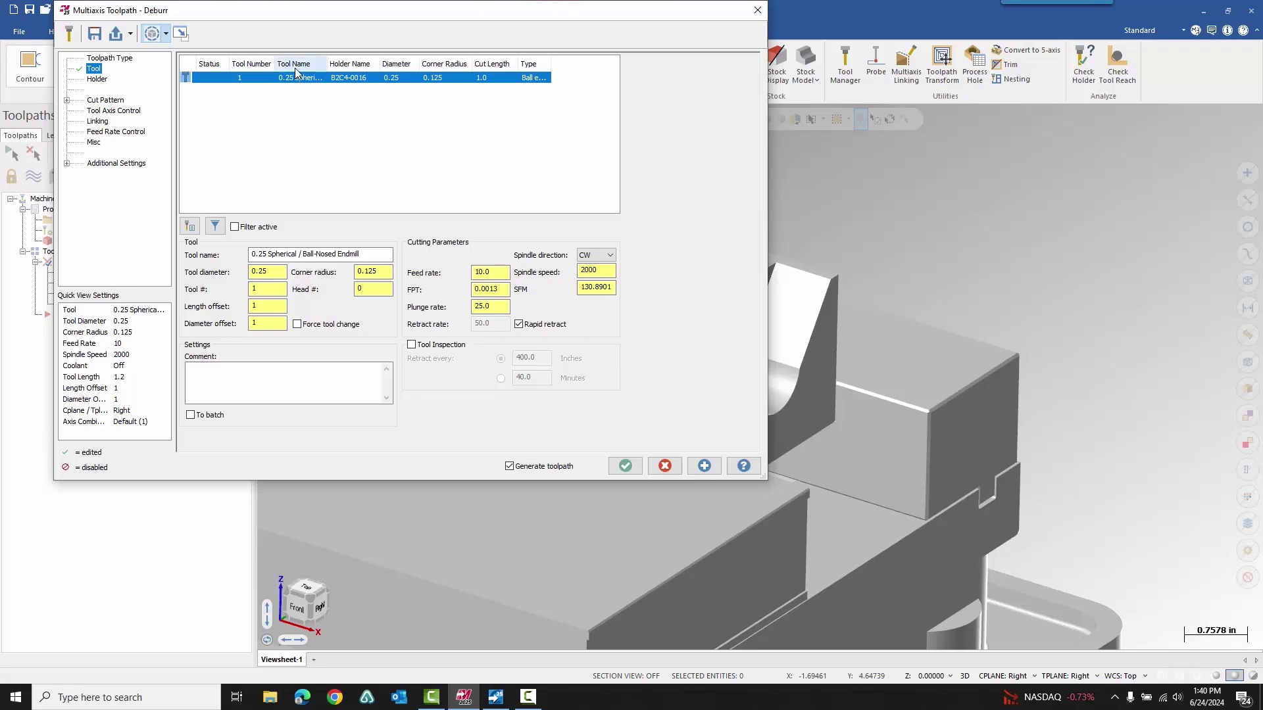
left_click(105, 100)
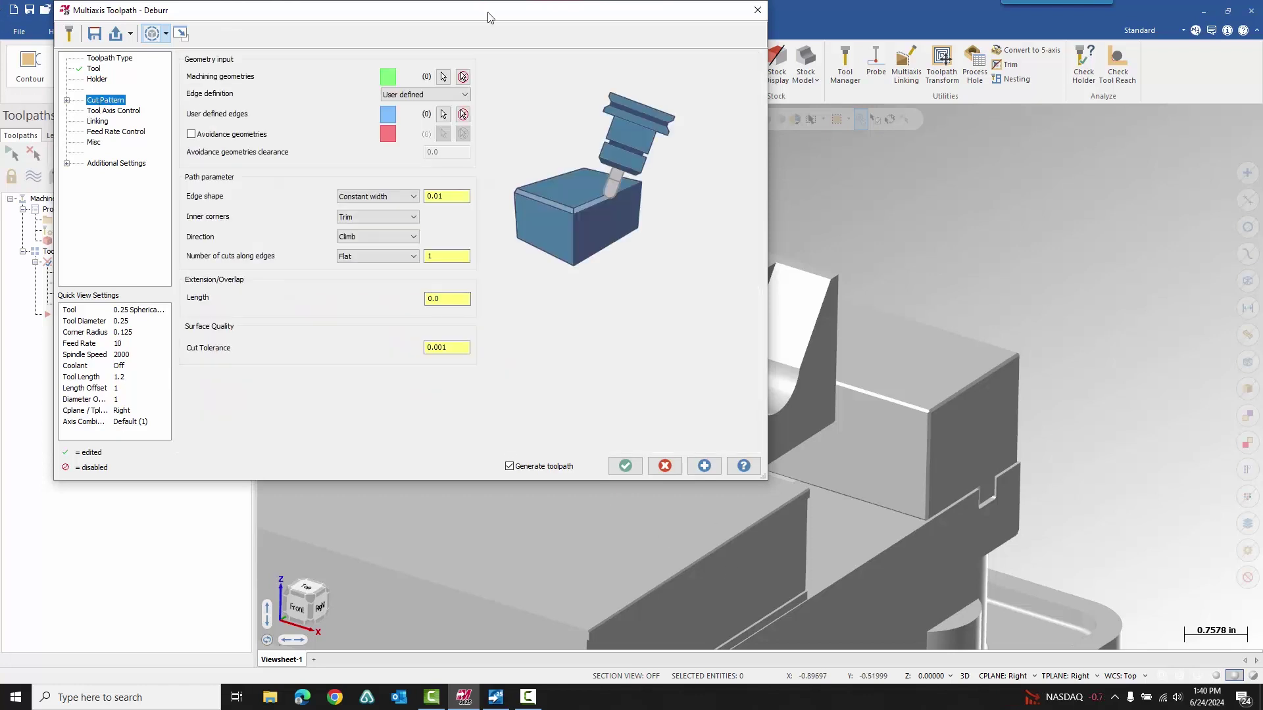
Window-select the entire bracket solid, 59 faces, as the Deburr machining geometry
left_click(443, 77)
scroll(734, 533, "down", 3)
left_click_drag(520, 239, 828, 514)
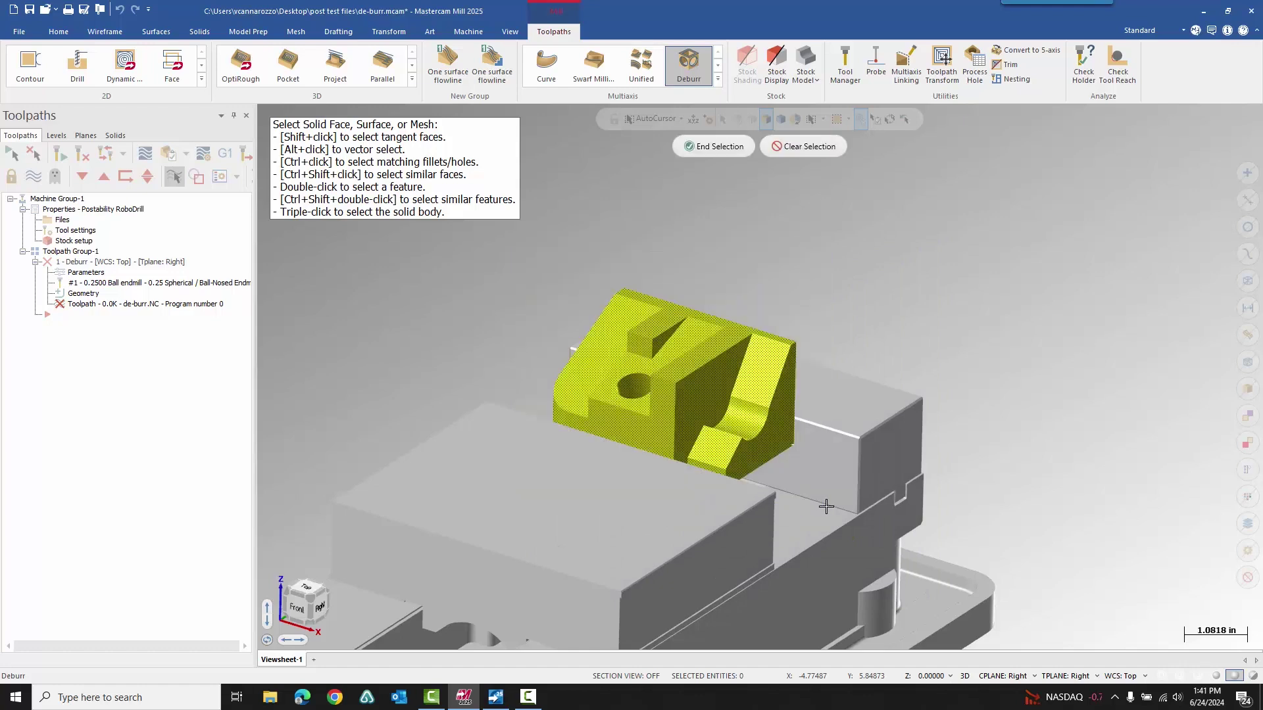
left_click(721, 149)
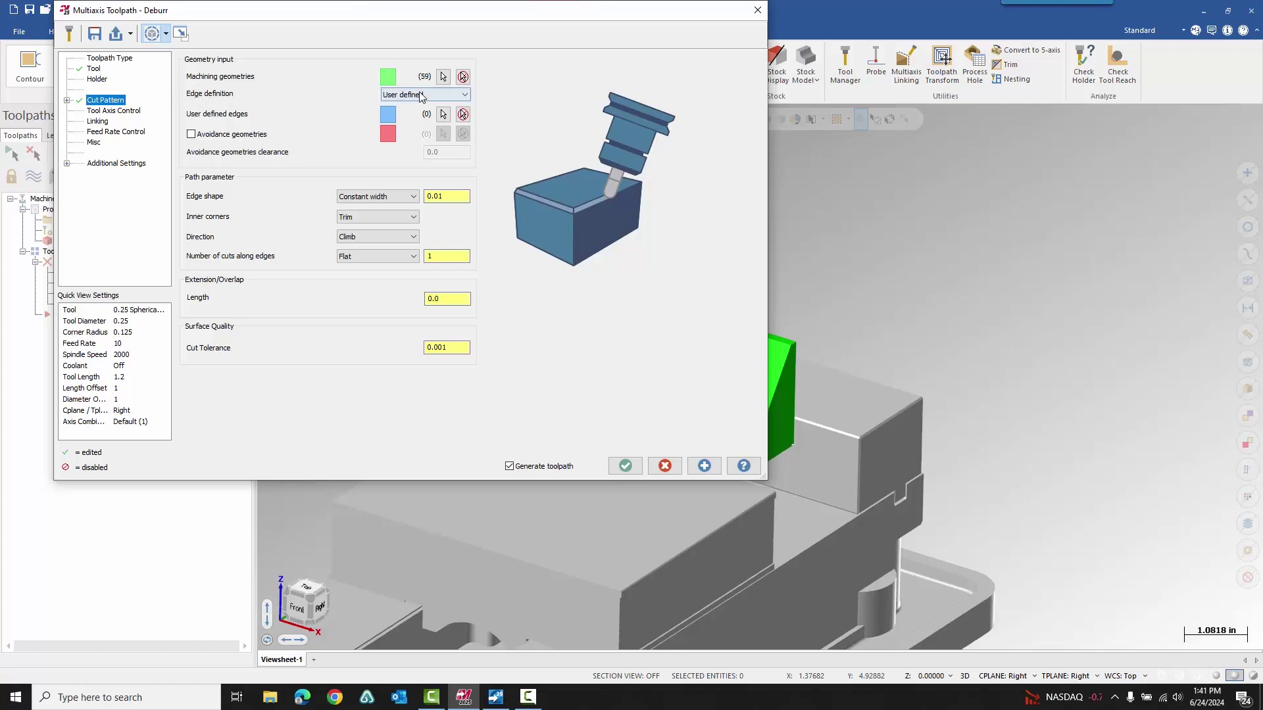
With Solid Chaining, chain the angled face's edge, curved fillet and lower edge as one user-defined edge
left_click(422, 97)
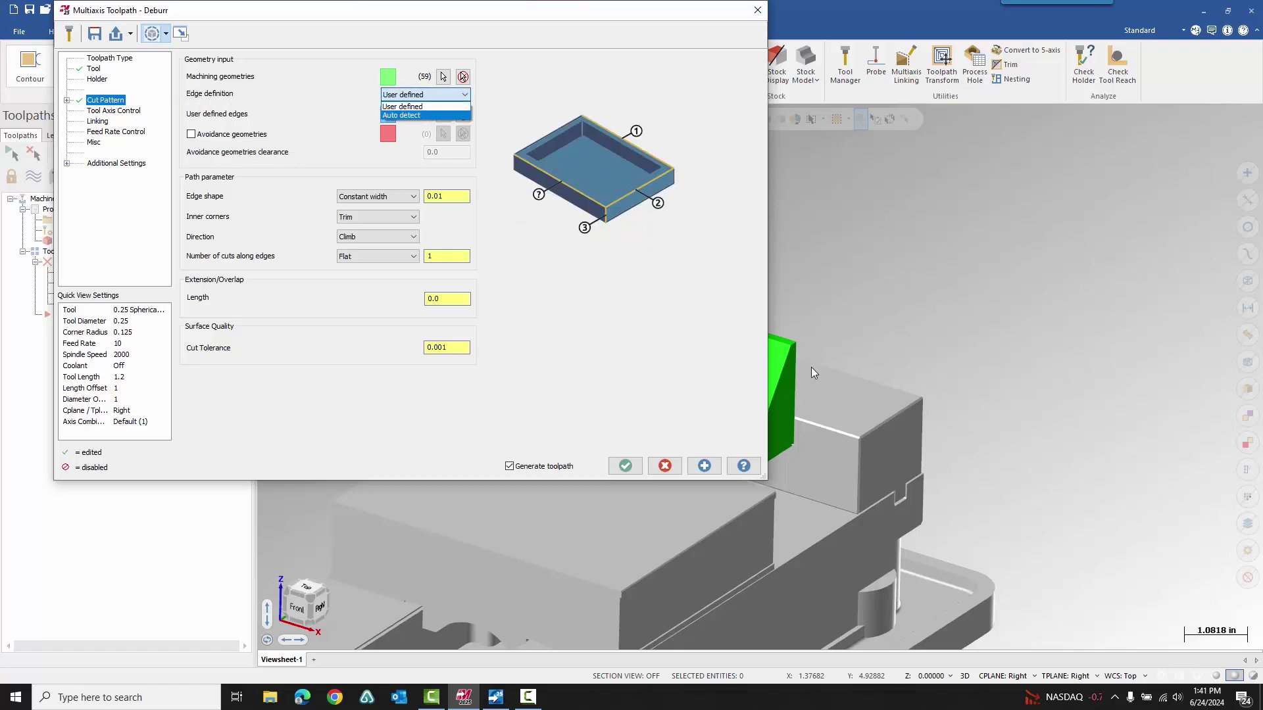
left_click(427, 107)
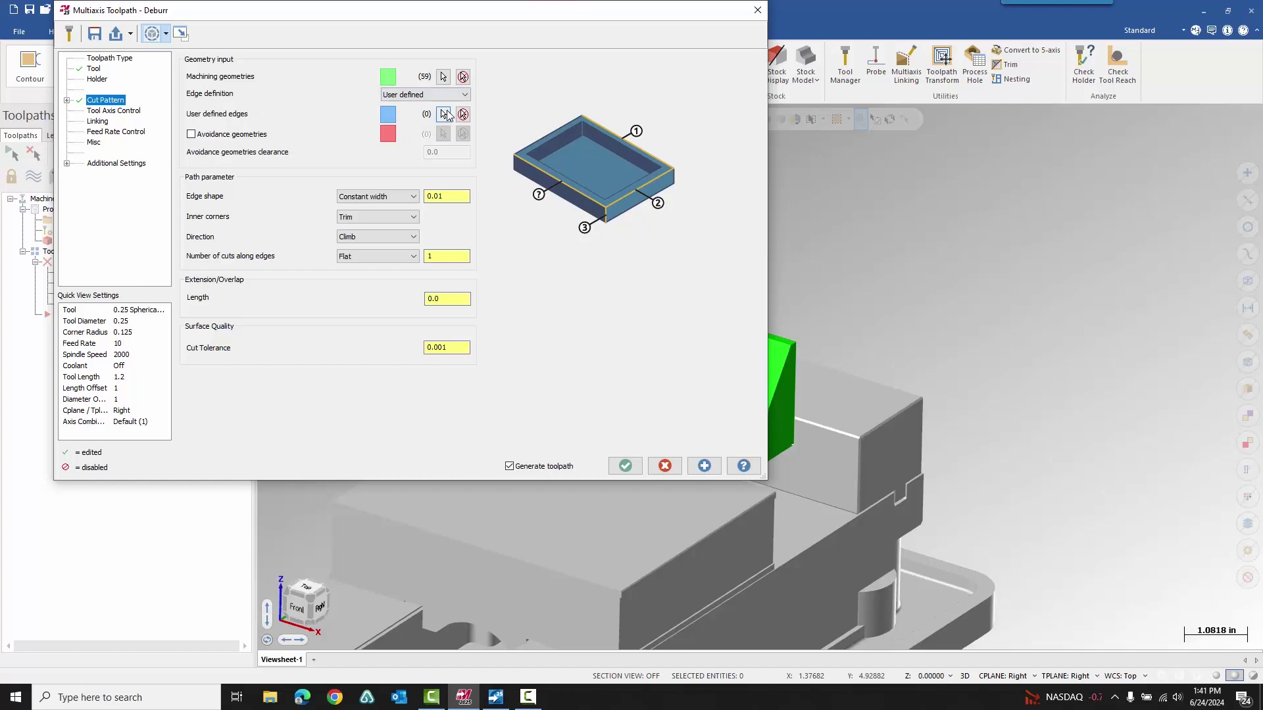
left_click(444, 114)
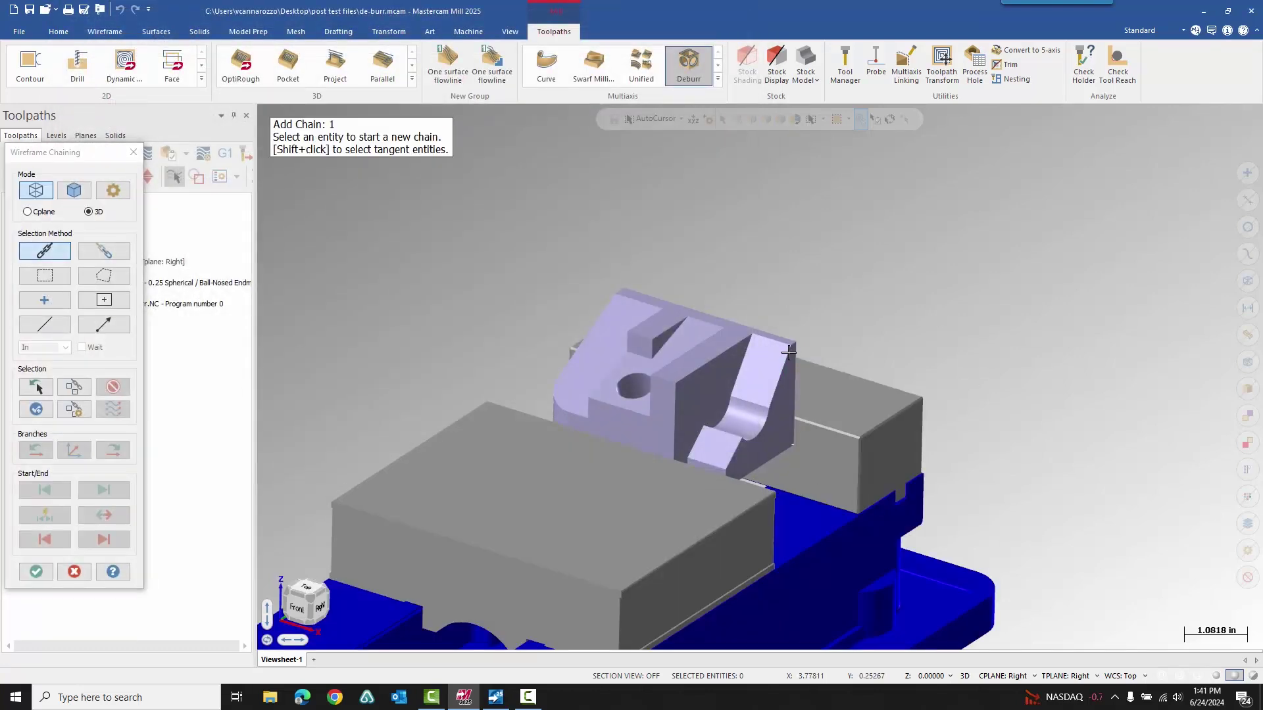
scroll(846, 378, "up", 3)
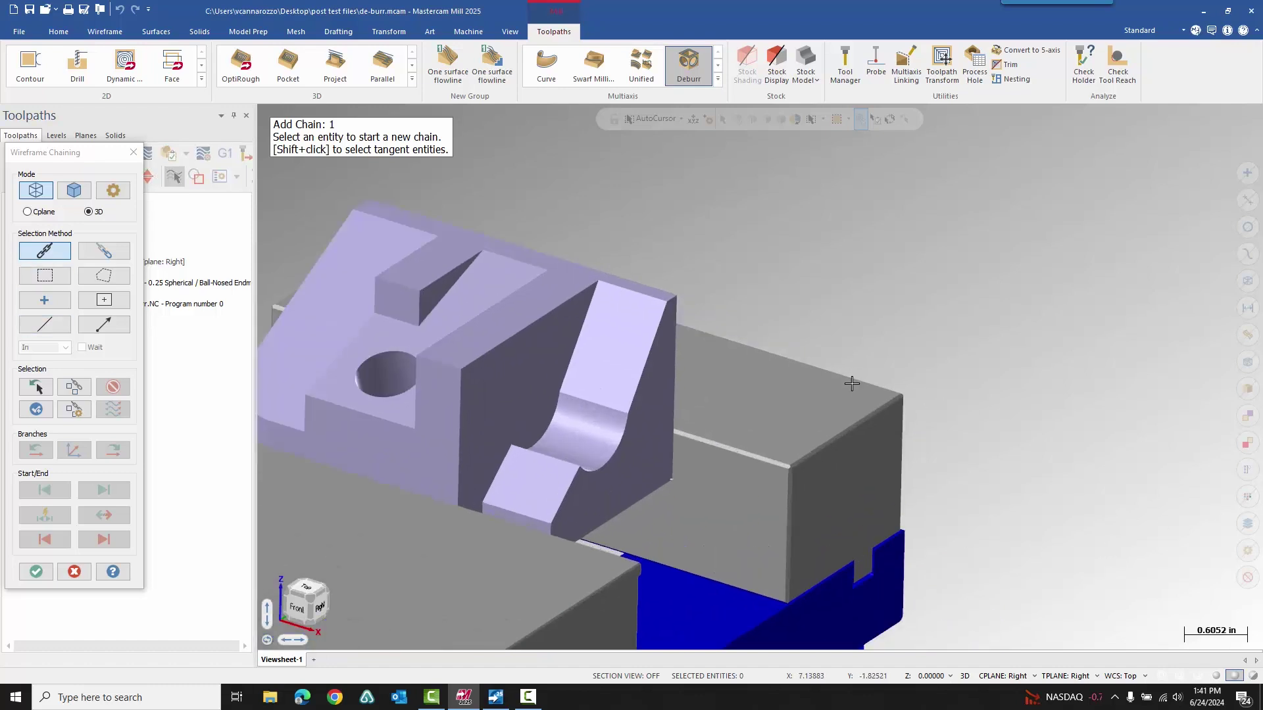
scroll(525, 285, "up", 2)
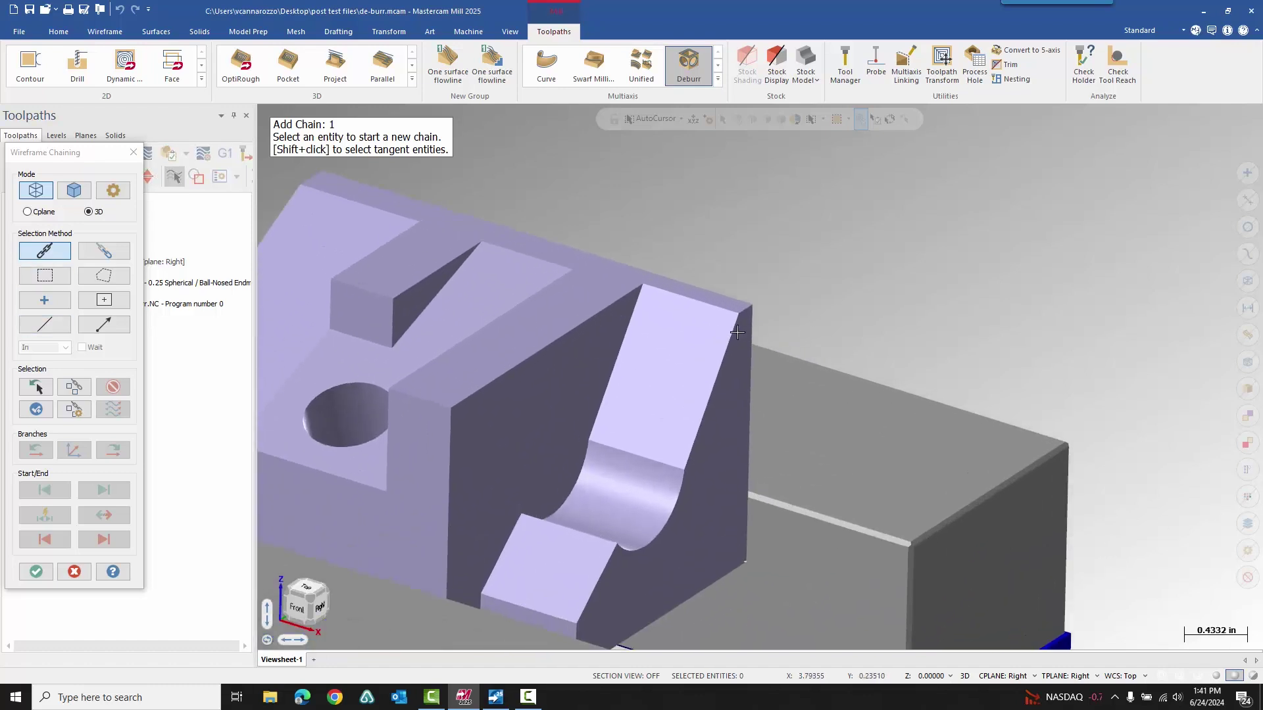
left_click(73, 190)
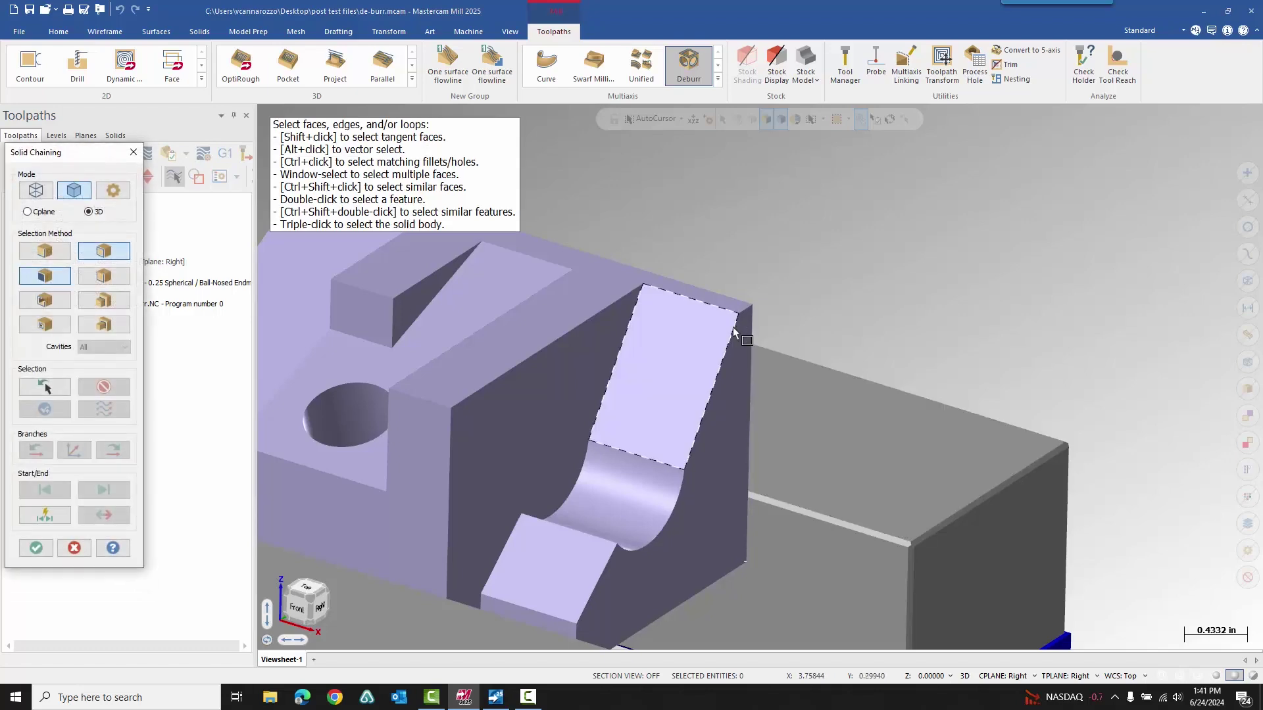
left_click(61, 252)
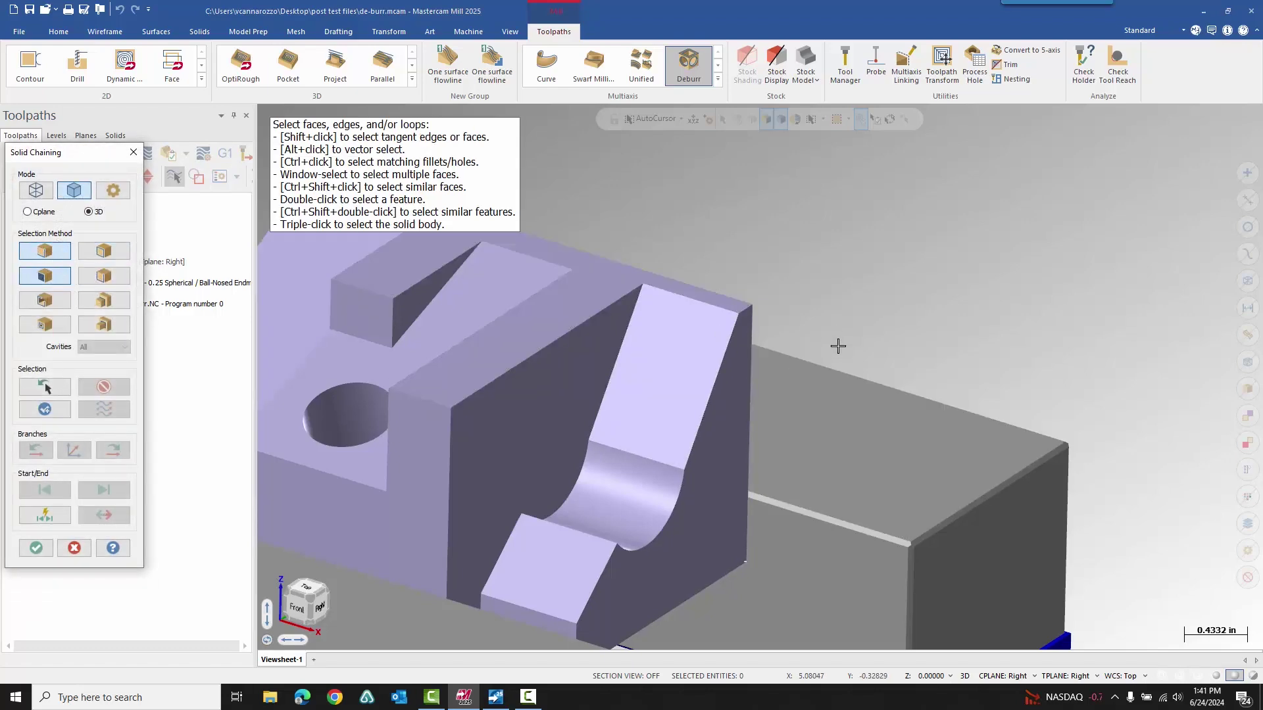
left_click(736, 331)
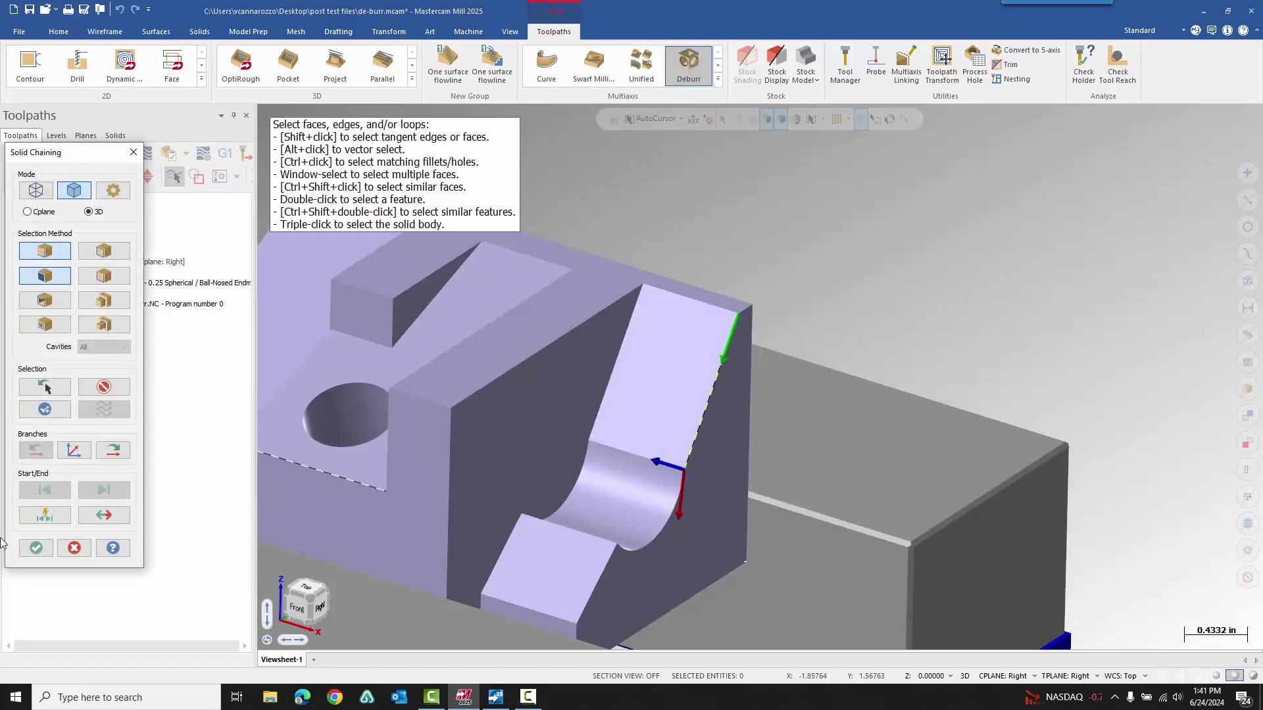
left_click(104, 454)
left_click(102, 455)
left_click(35, 548)
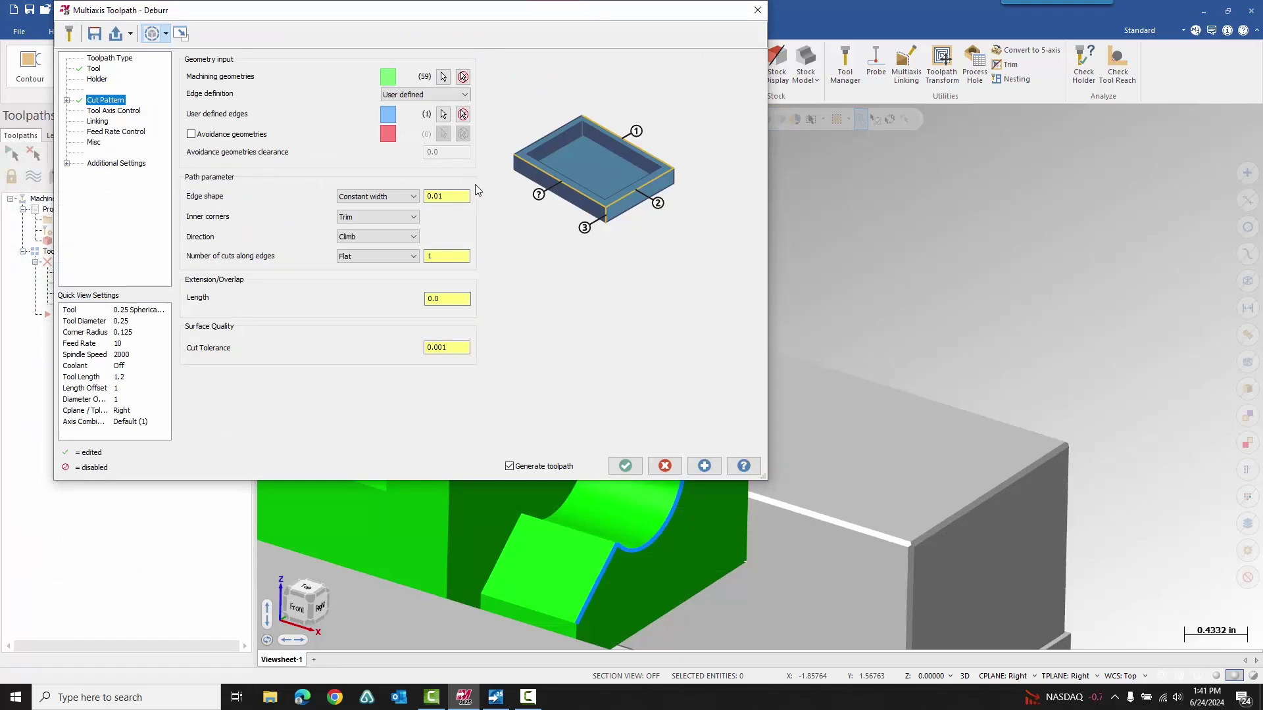
Set Edge shape to Constant depth 0.01, leaving inner corners on Trim after trying Relief
left_click(395, 196)
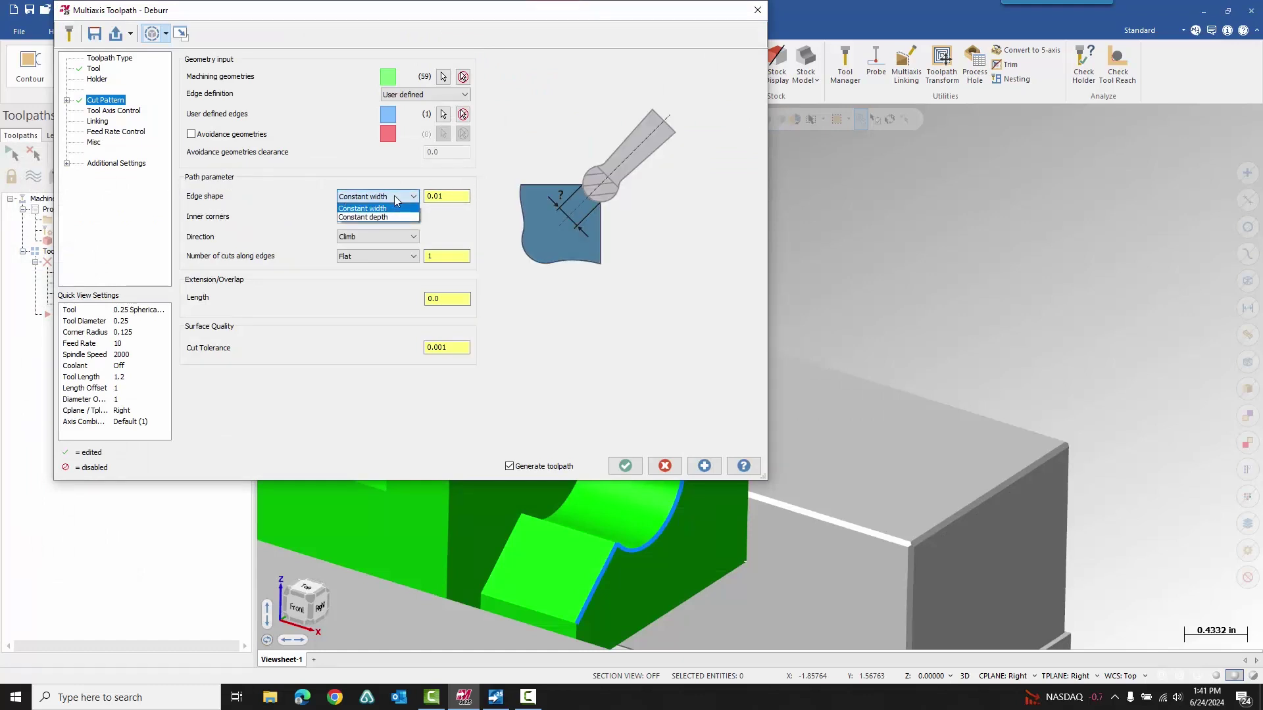
left_click(392, 216)
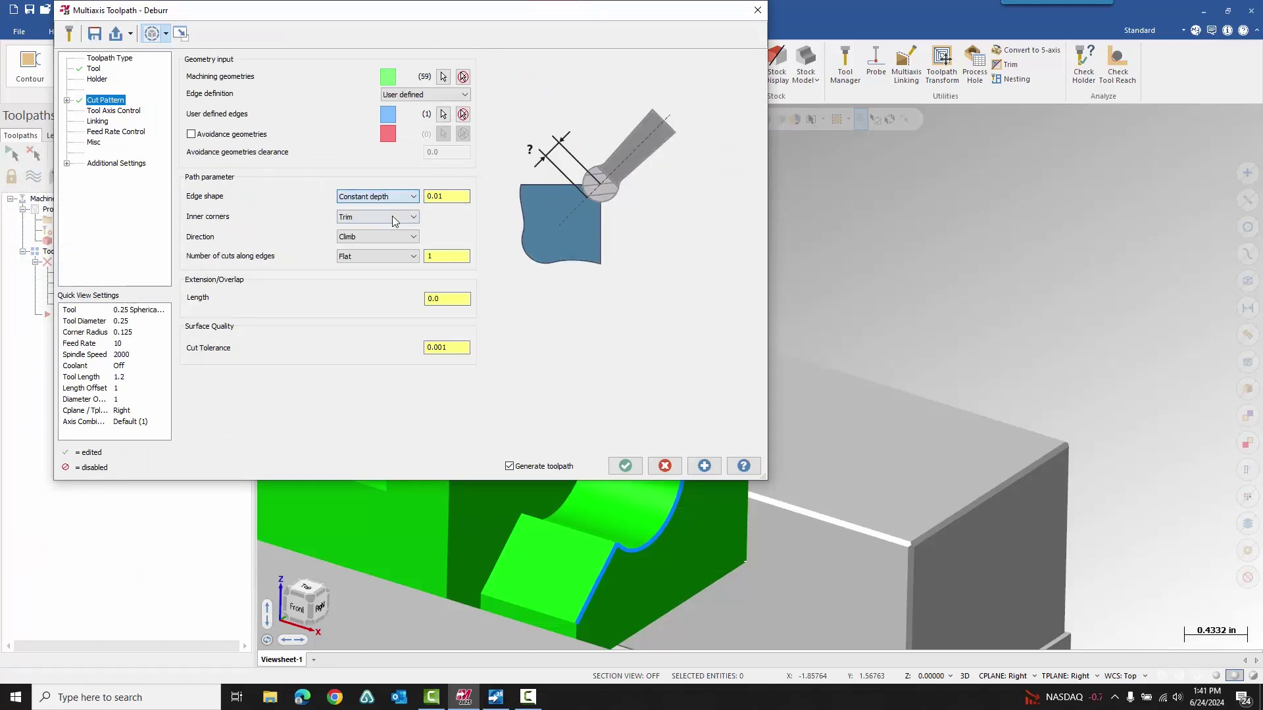
left_click(456, 196)
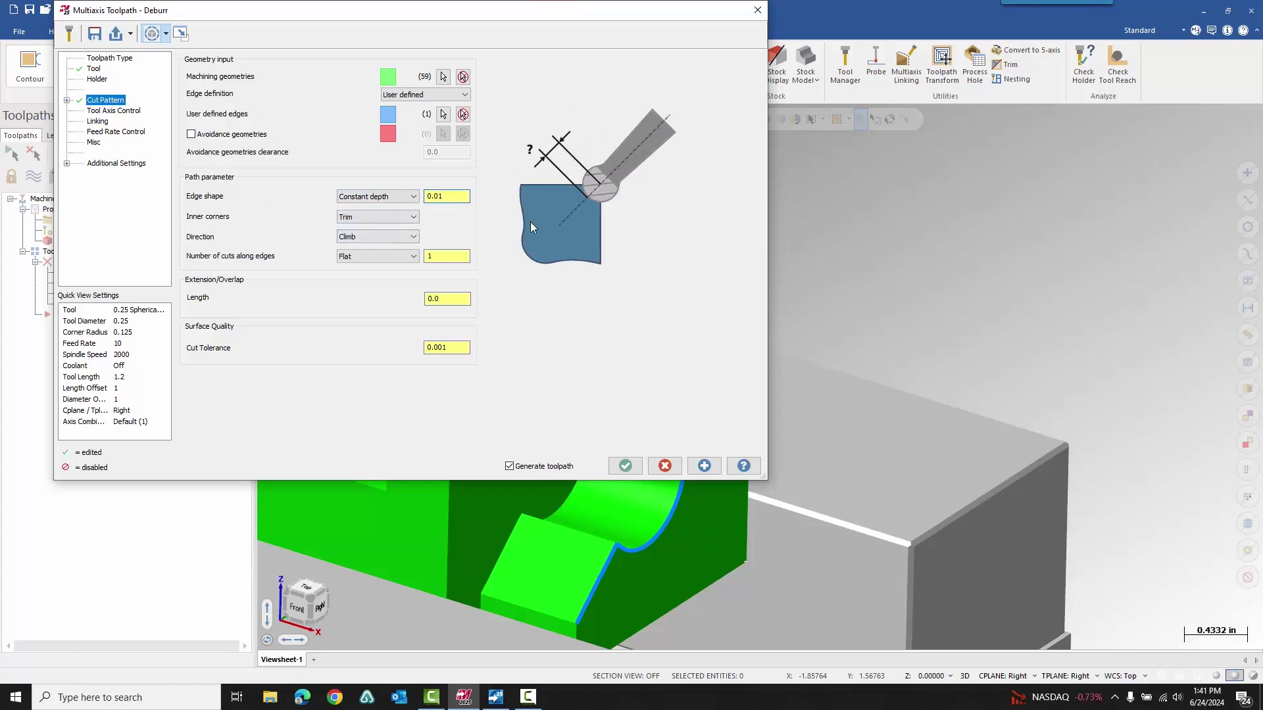
left_click(392, 215)
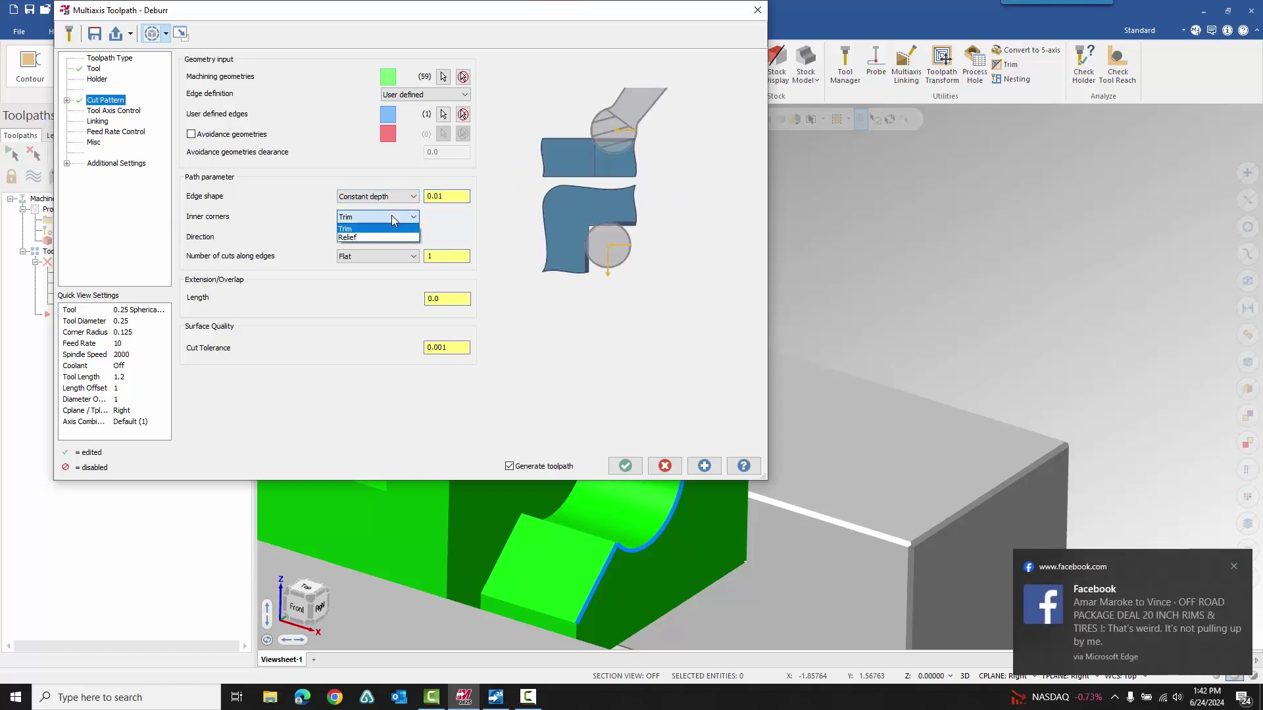
left_click(380, 242)
left_click(389, 216)
left_click(384, 242)
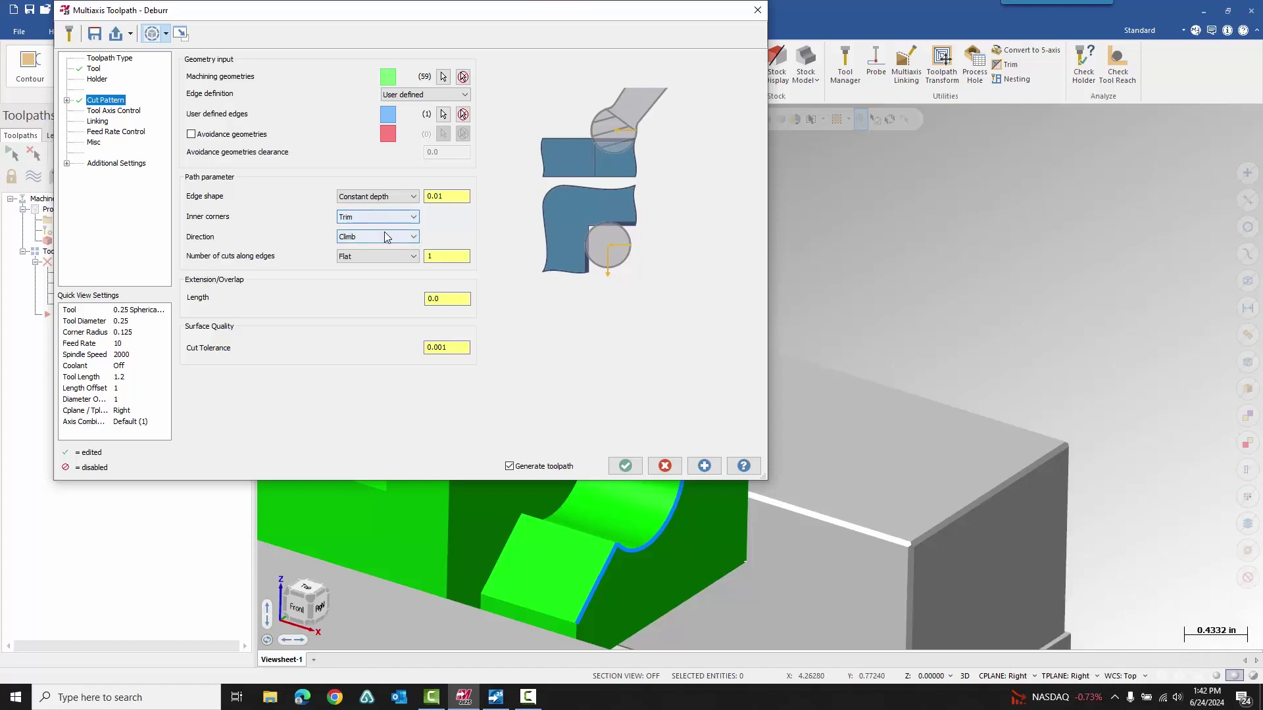
left_click(386, 221)
left_click(350, 238)
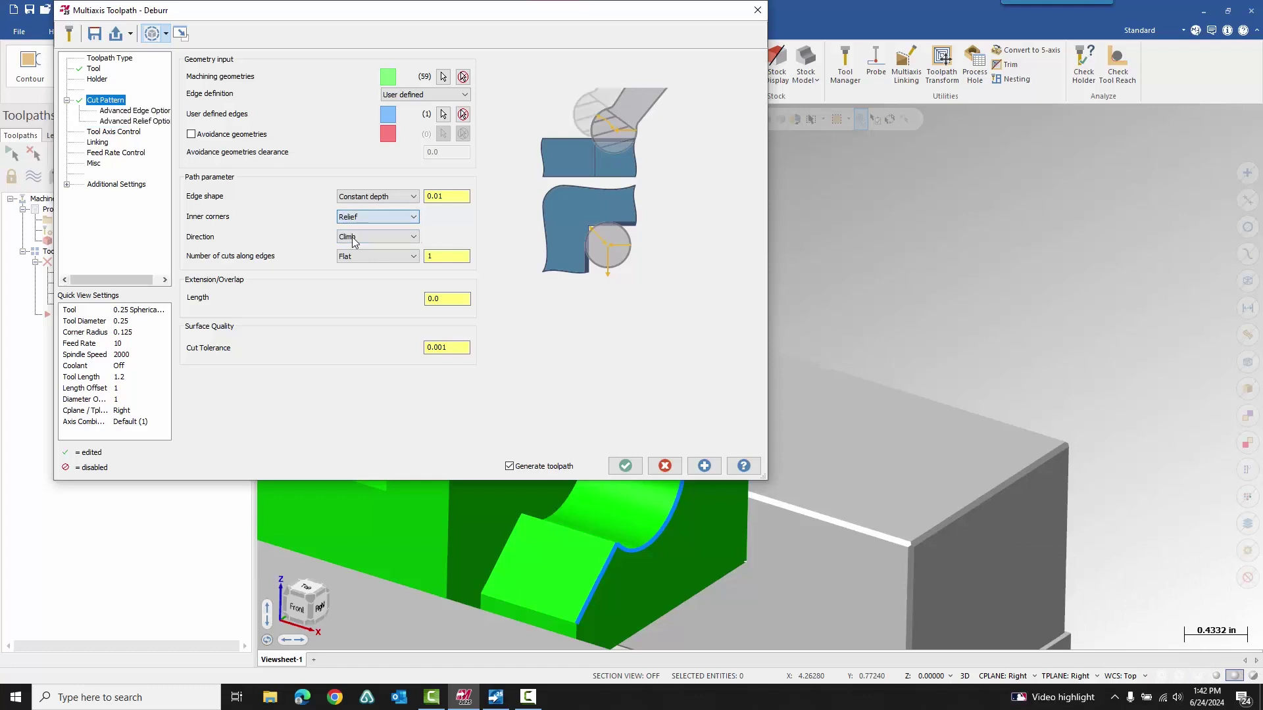
left_click(377, 221)
left_click(378, 228)
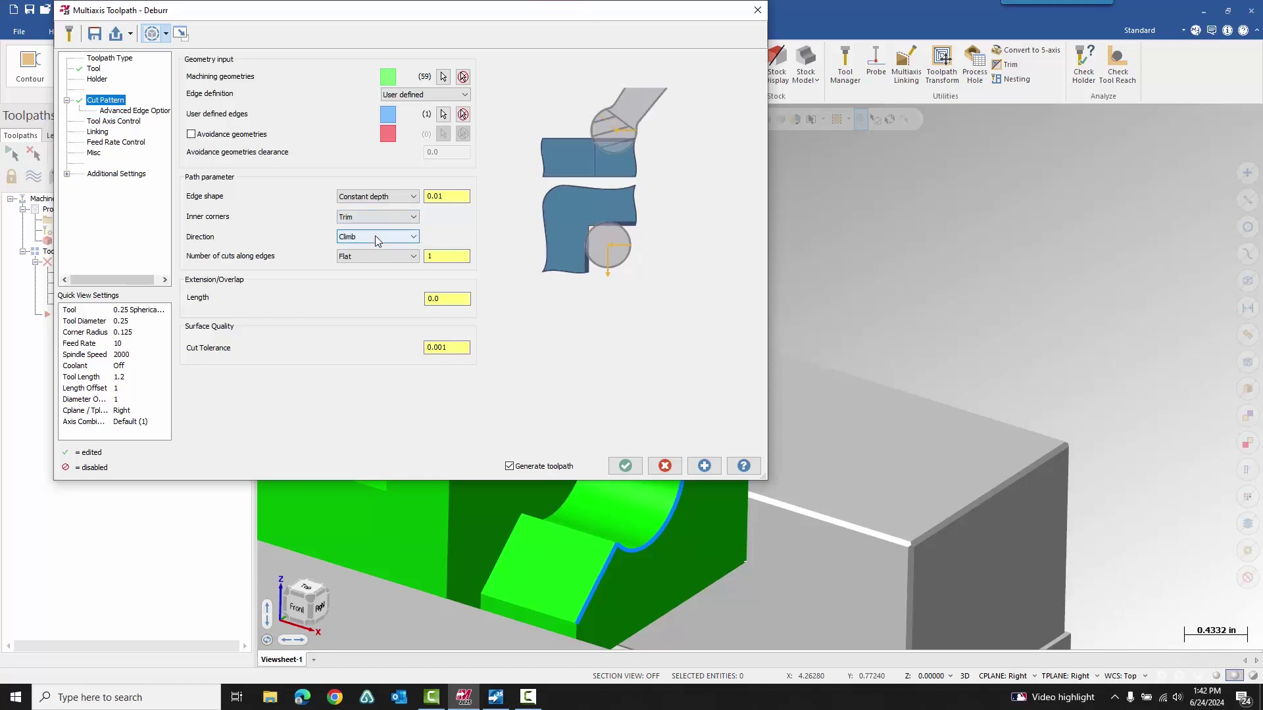
Keep cuts along edges Flat and set the extension/overlap length to 0.3
left_click(375, 259)
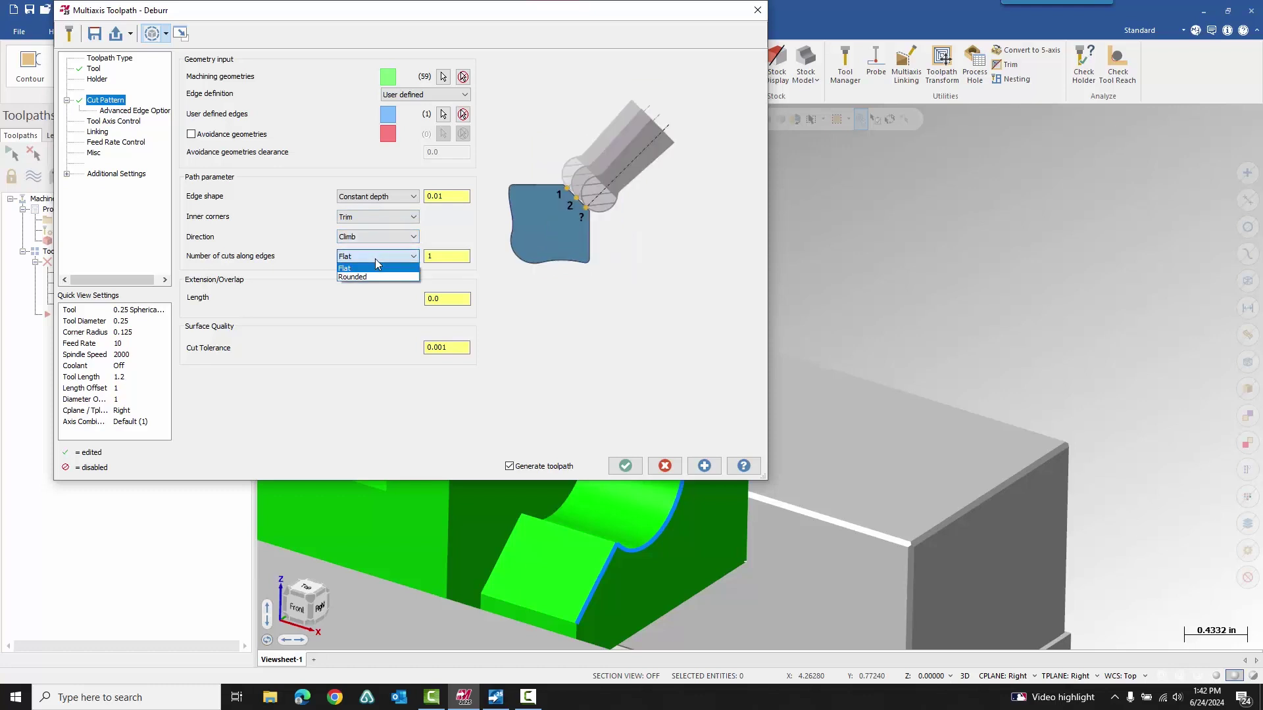
left_click(375, 277)
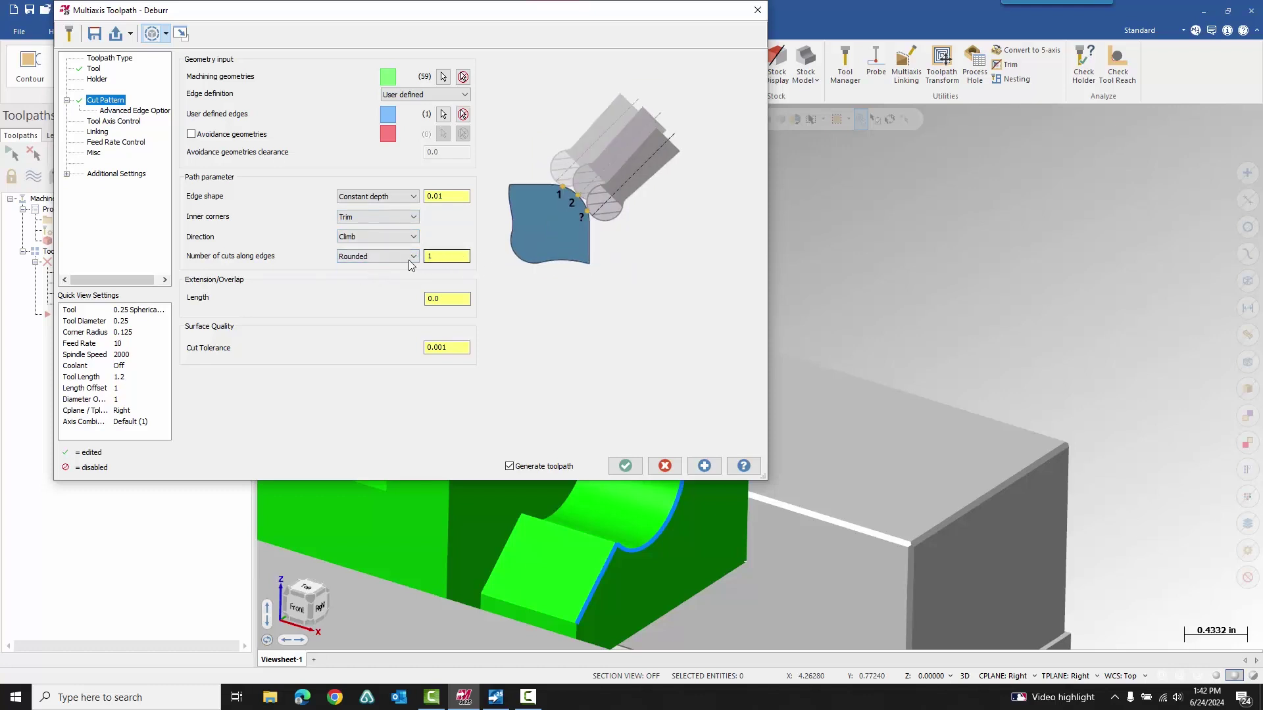
left_click(384, 255)
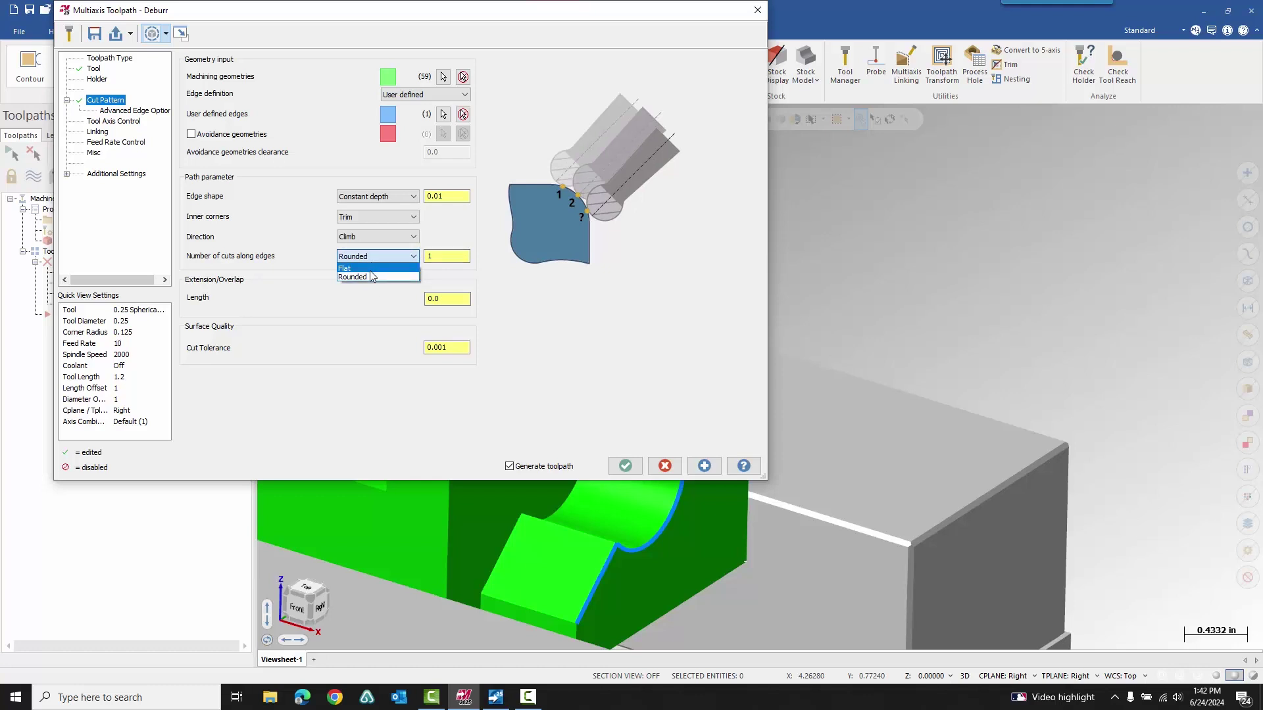
left_click(370, 270)
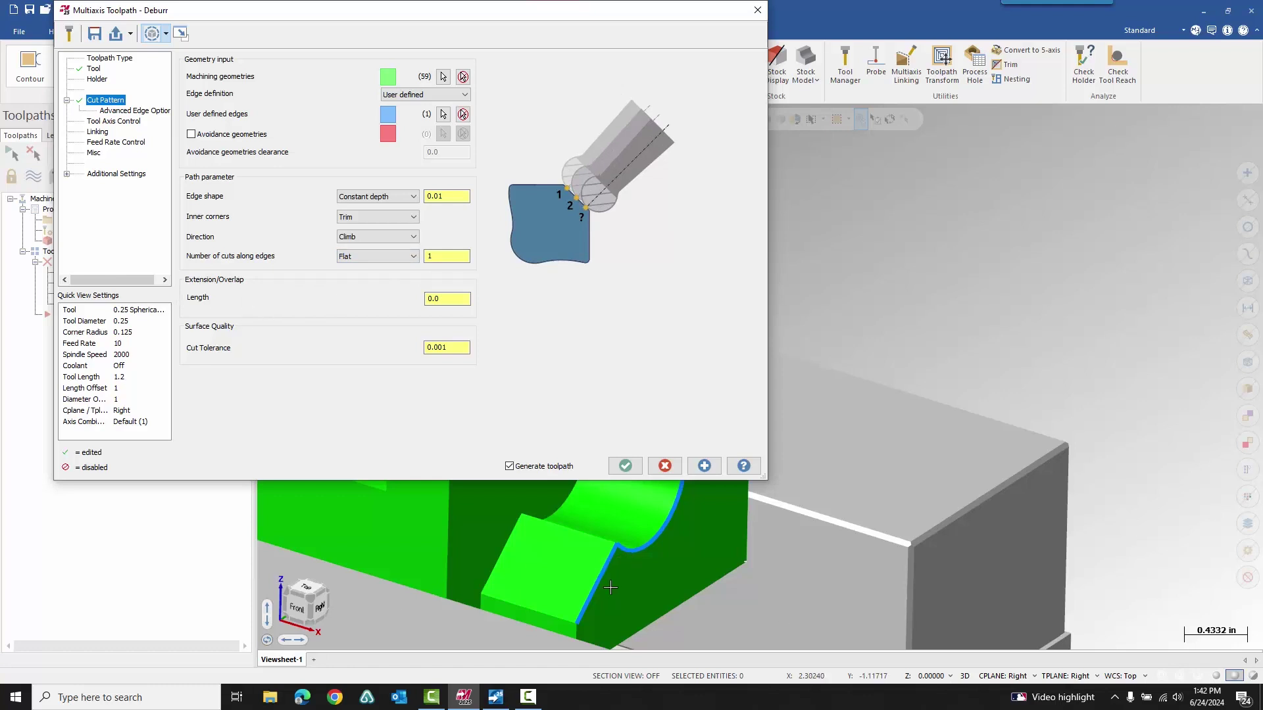
left_click(457, 303)
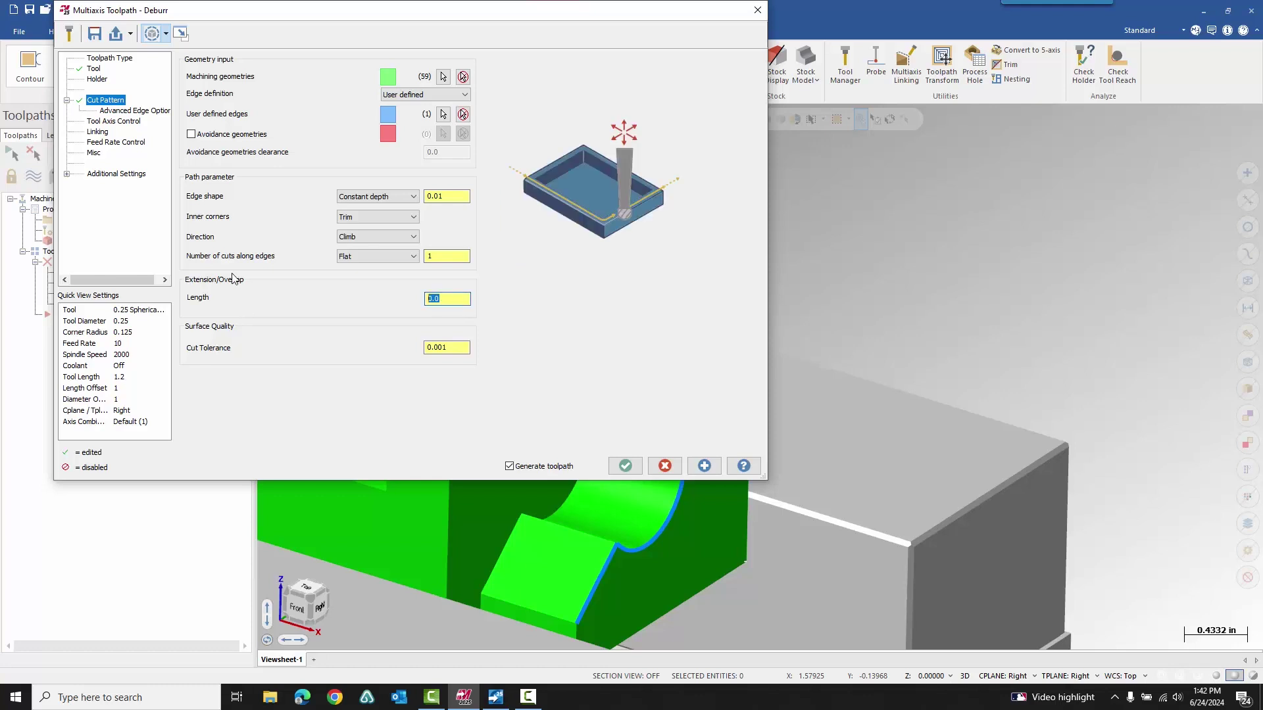
type("0.3")
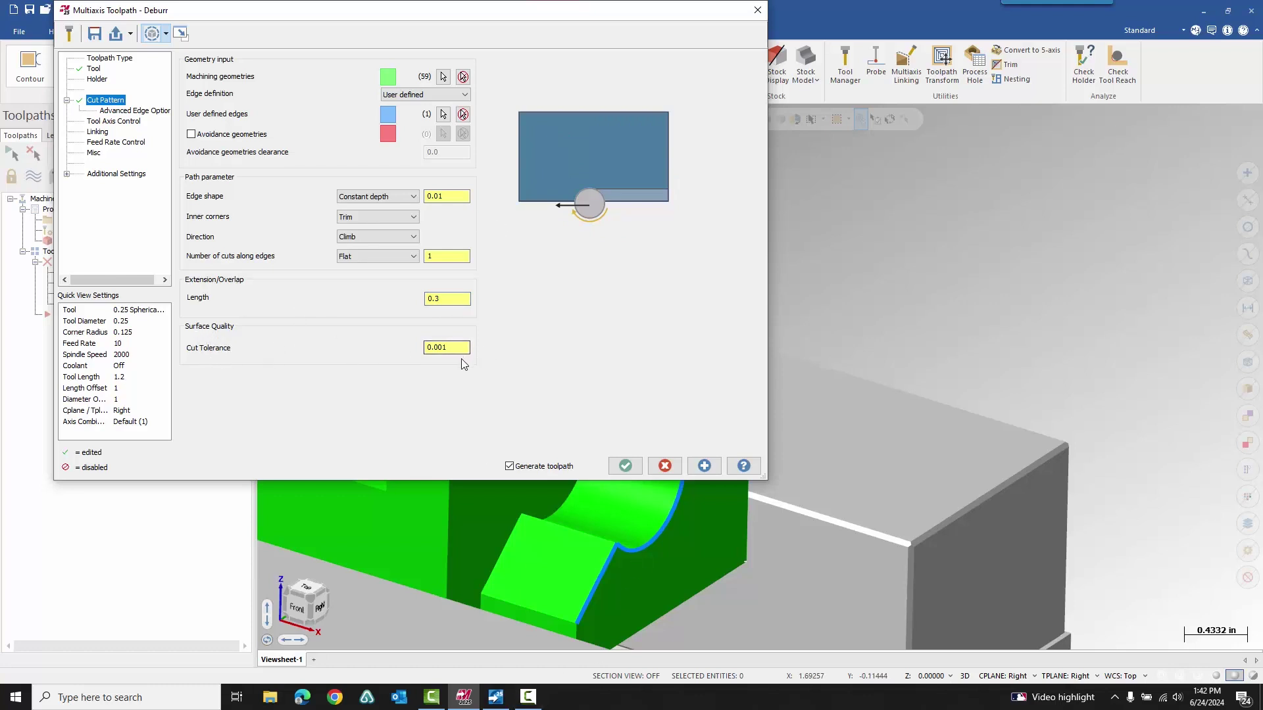
Review the advanced edge options and keep the tool axis Machining type at 3 axis
left_click(138, 110)
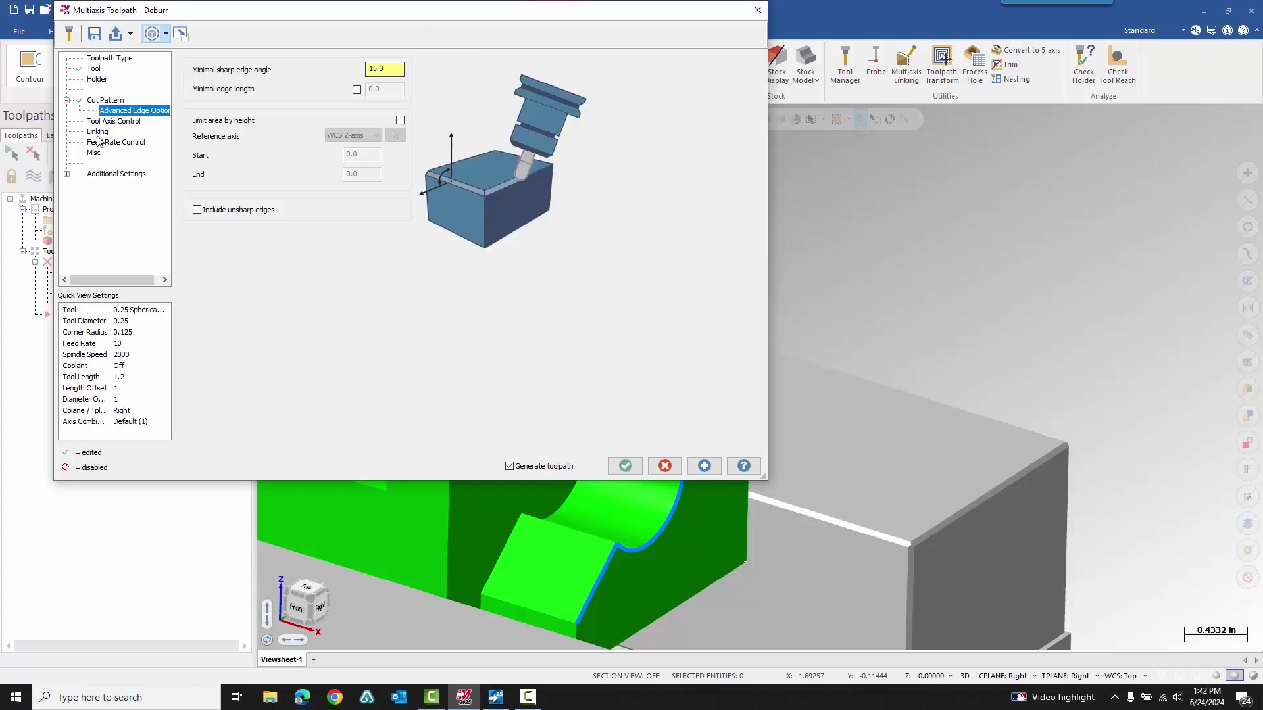
left_click(109, 122)
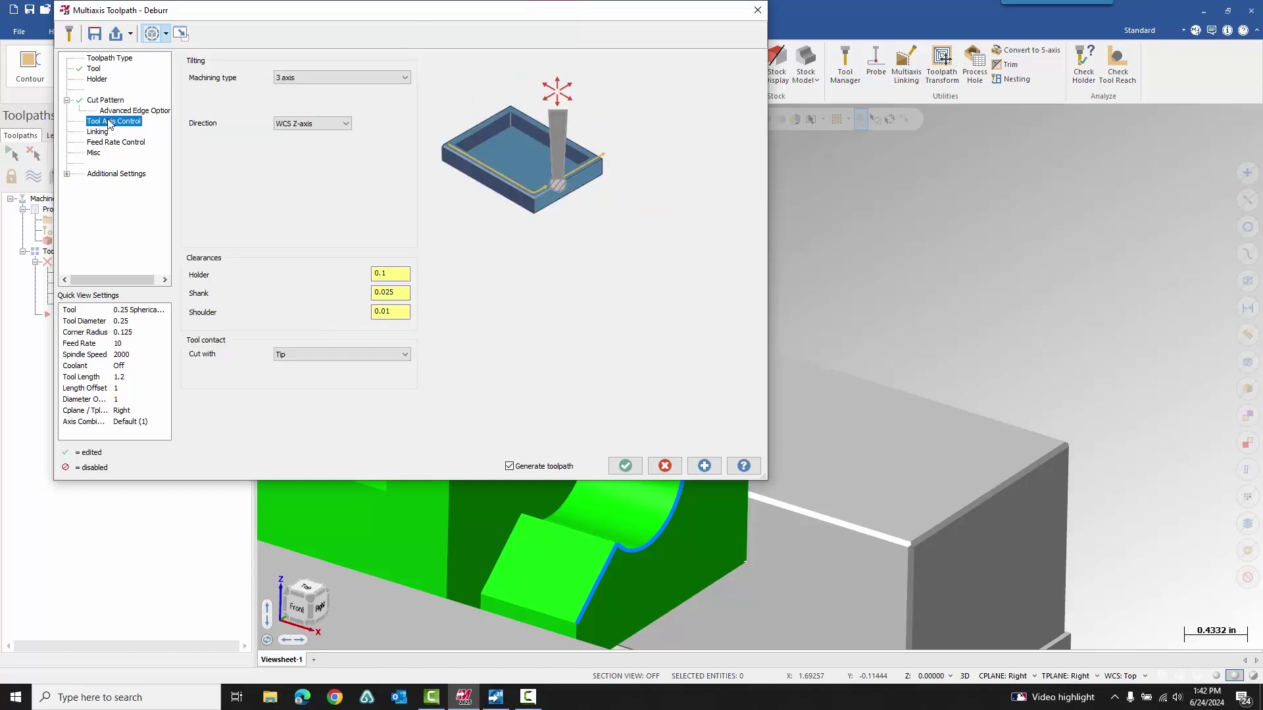
left_click(378, 81)
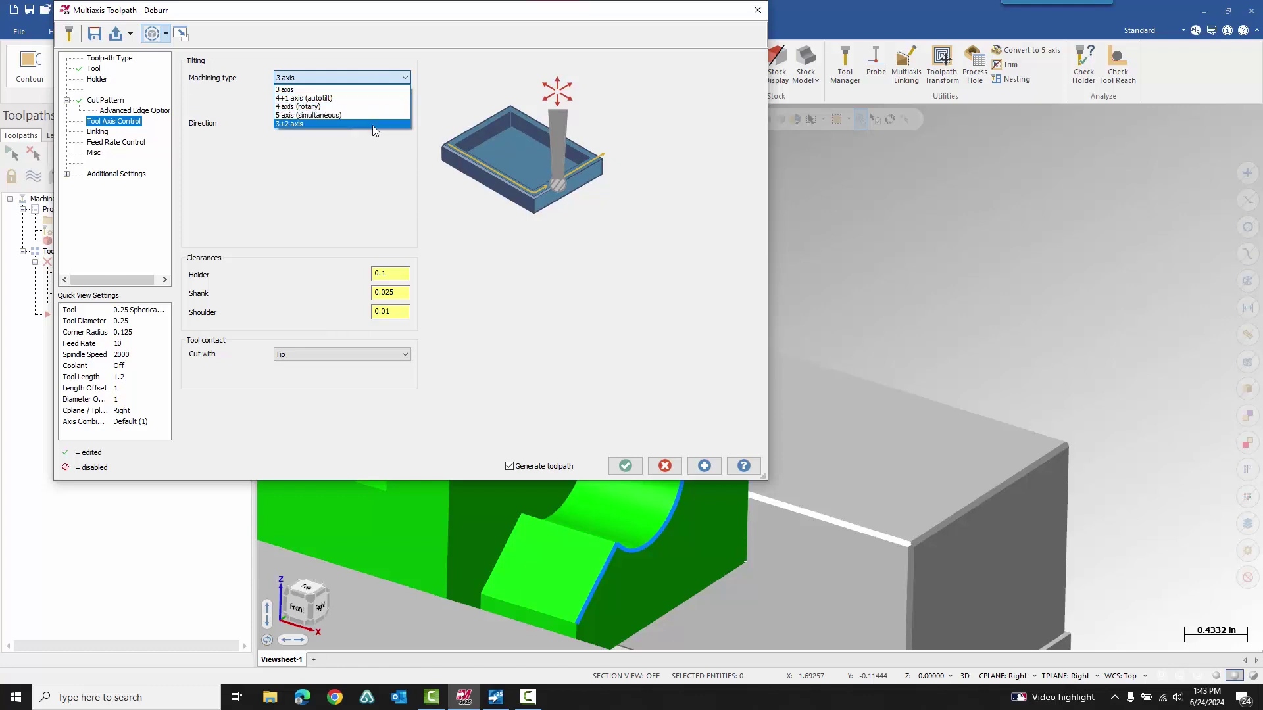
left_click(190, 96)
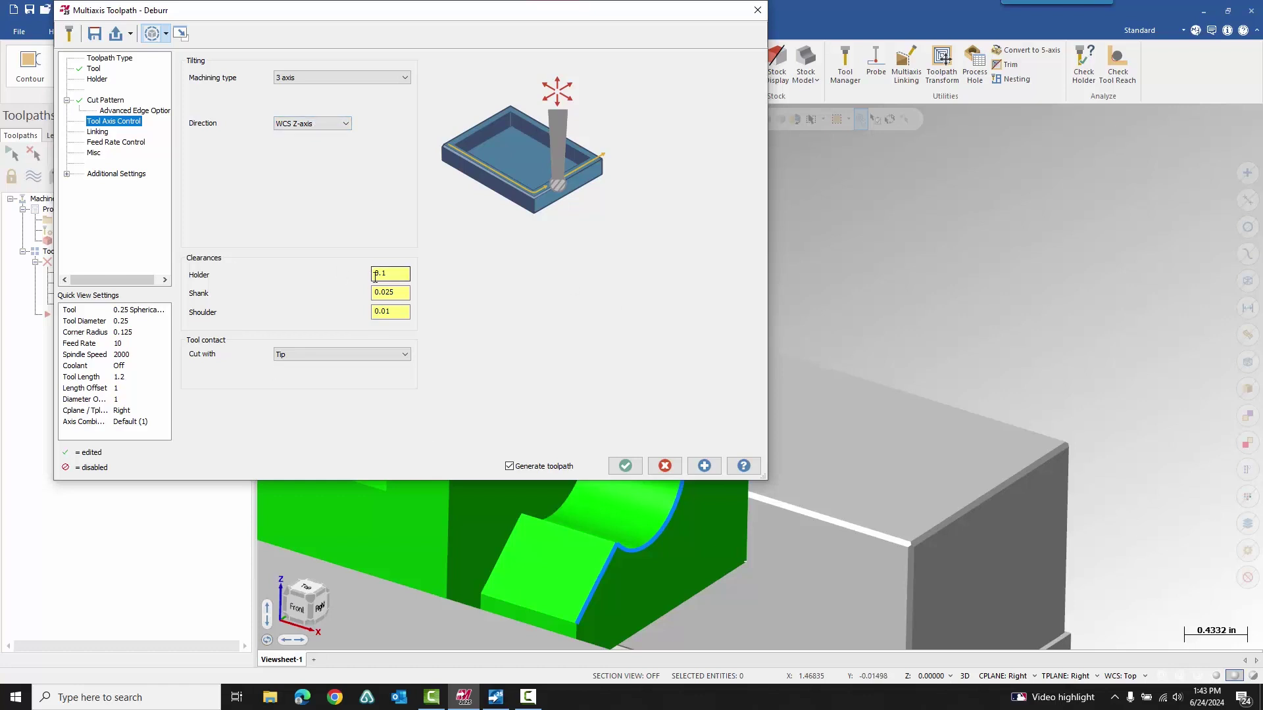
Check the holder, shank and shoulder clearances of 0.1, 0.025 and 0.01
left_click(401, 273)
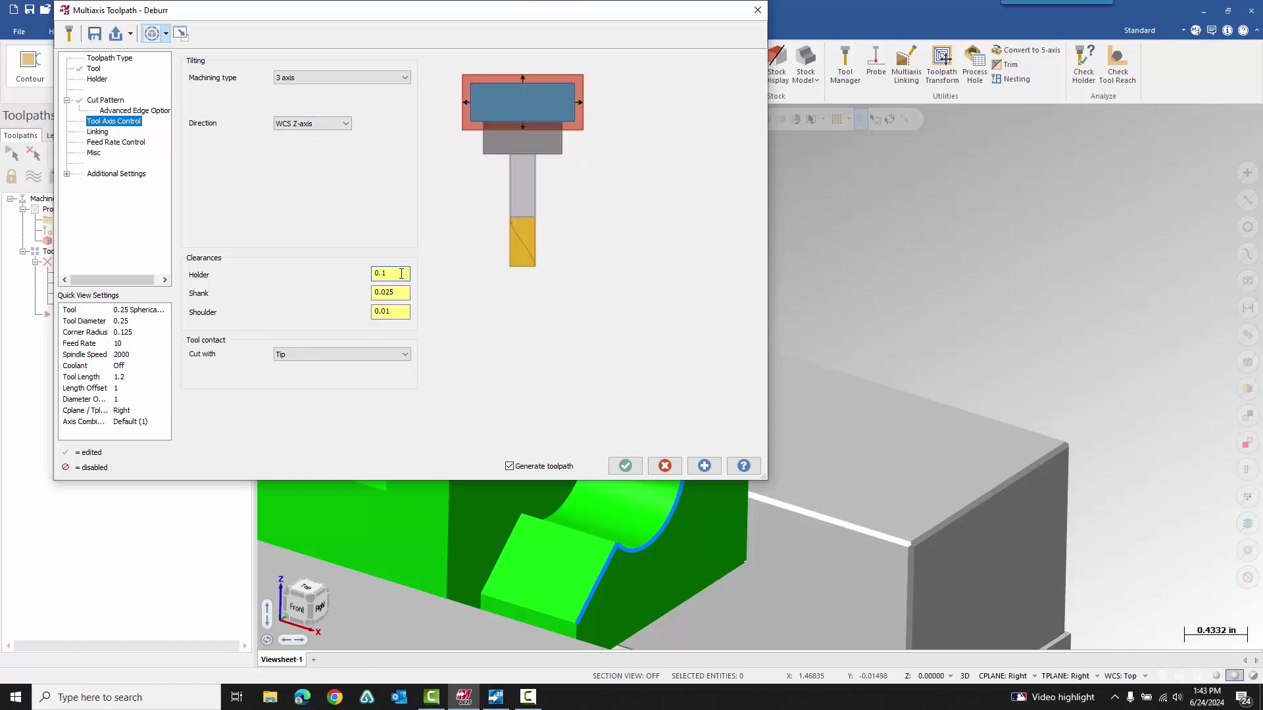
left_click(398, 294)
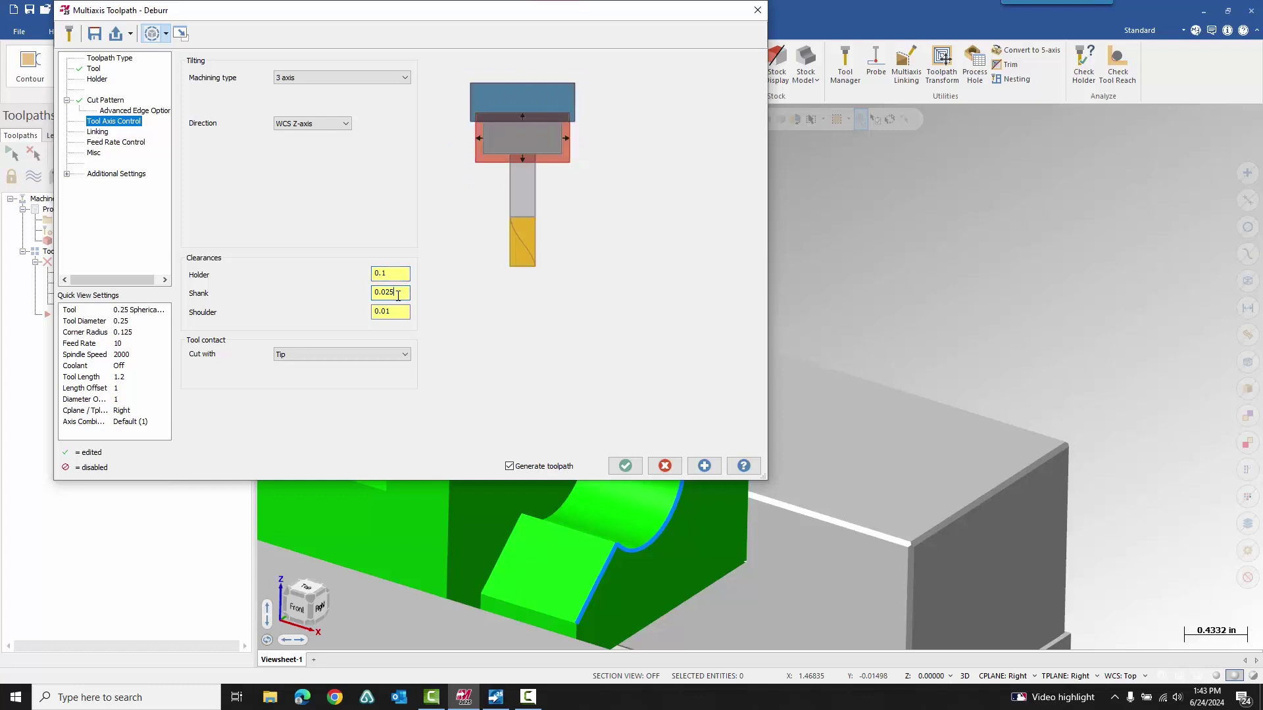
left_click(397, 311)
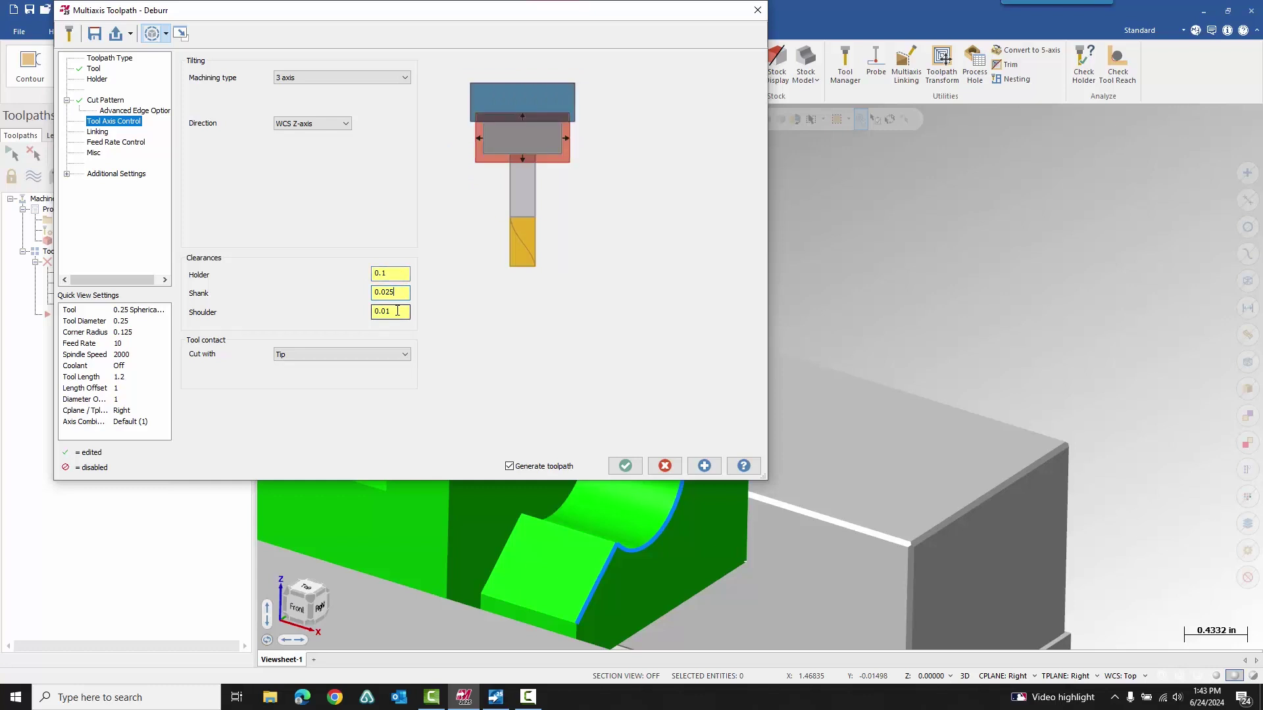
left_click(397, 273)
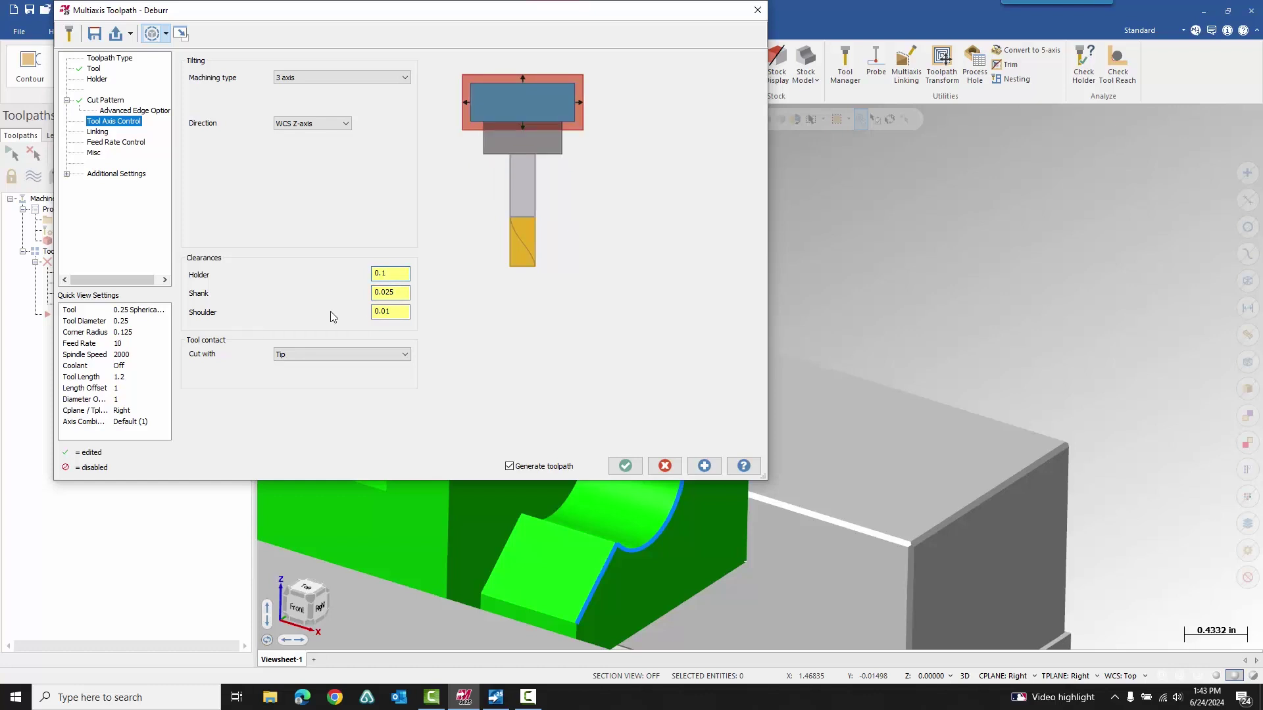
left_click(398, 292)
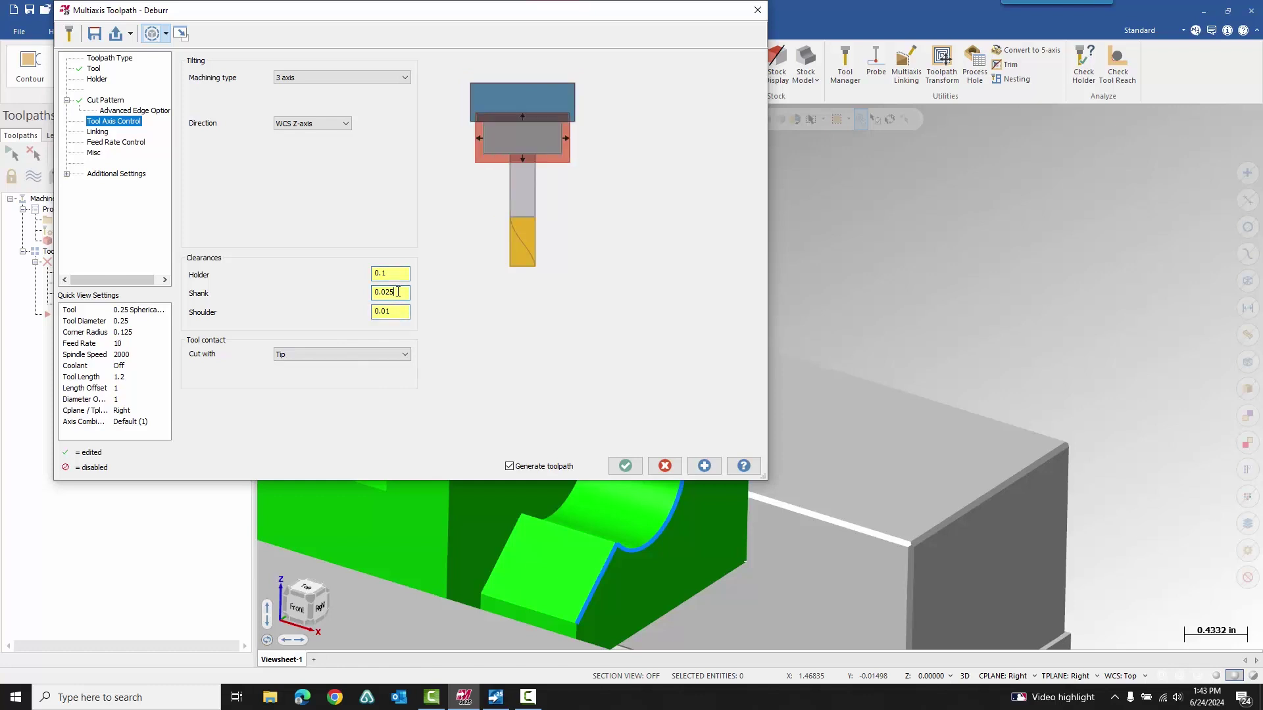
left_click(98, 132)
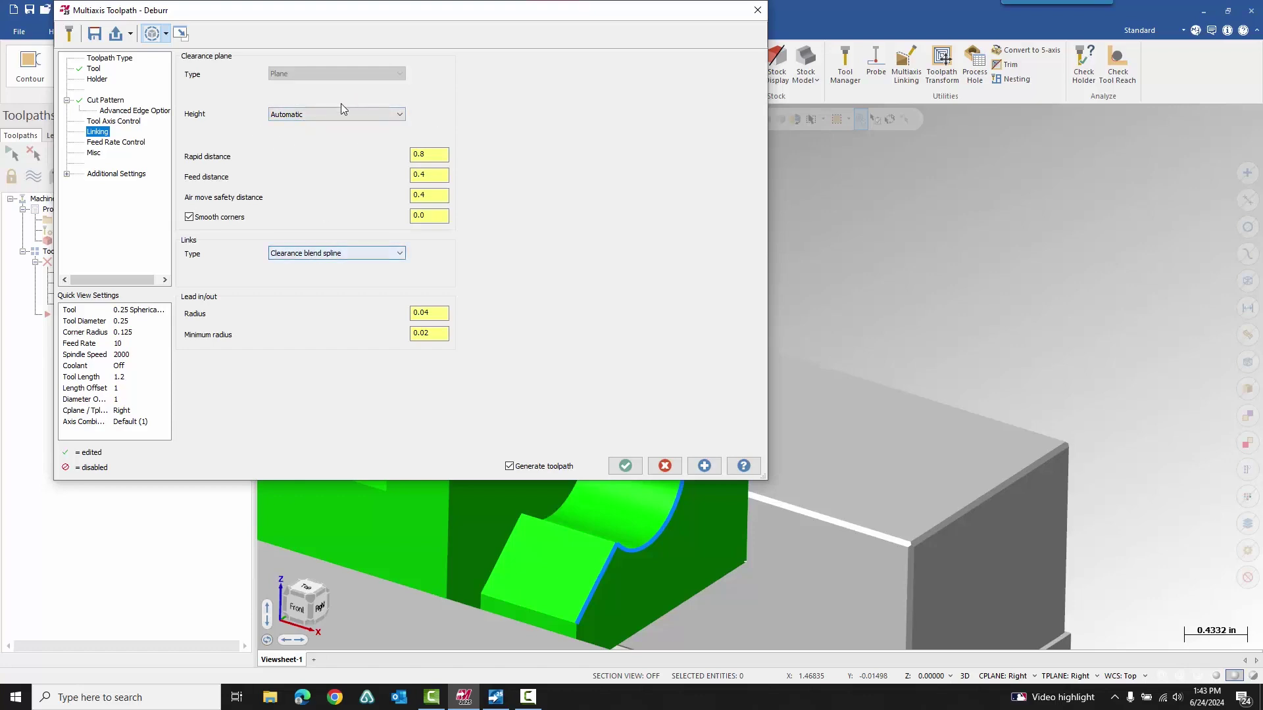
Generate the Deburr toolpath and step its backplot forward along the chained edge
left_click(623, 465)
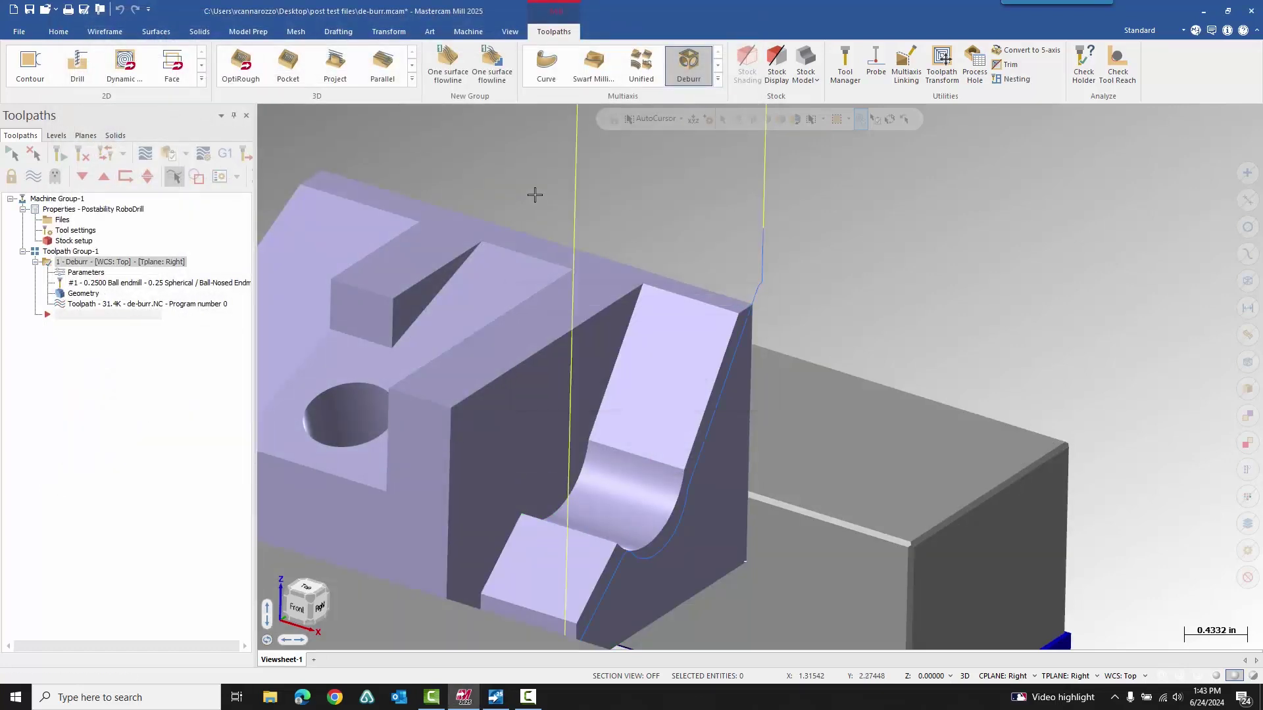
scroll(516, 186, "down", 2)
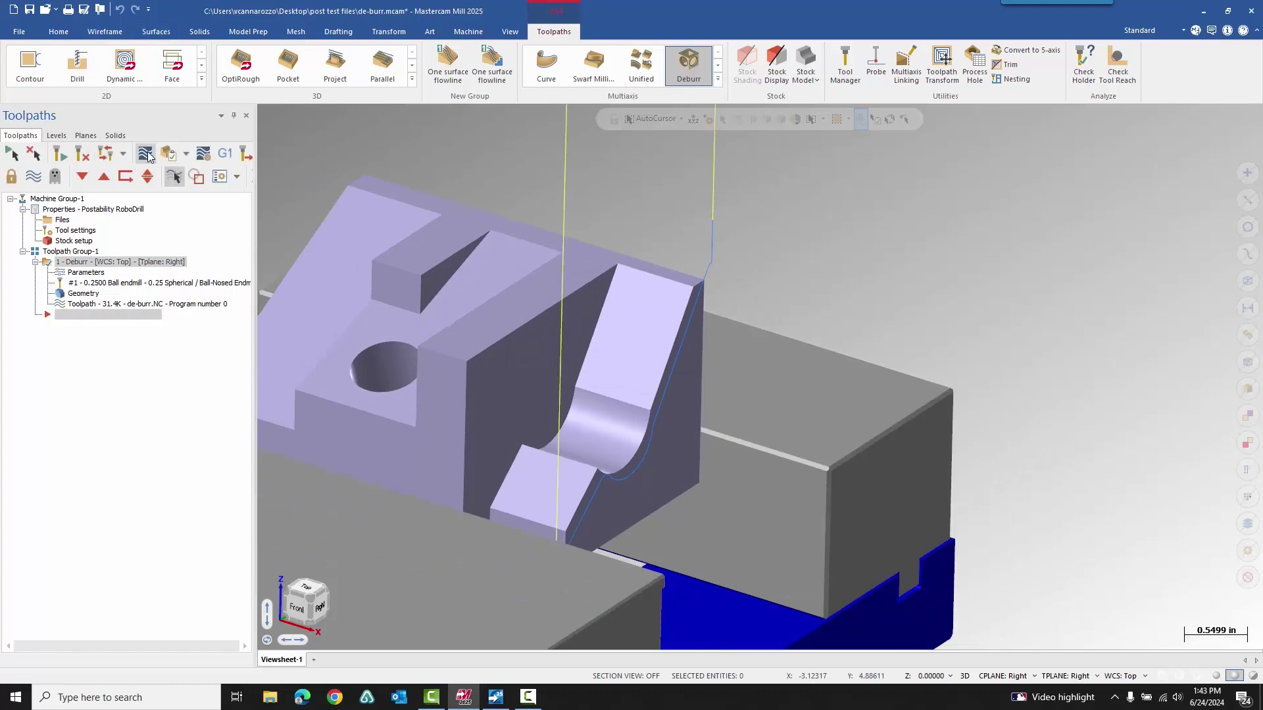
left_click(146, 155)
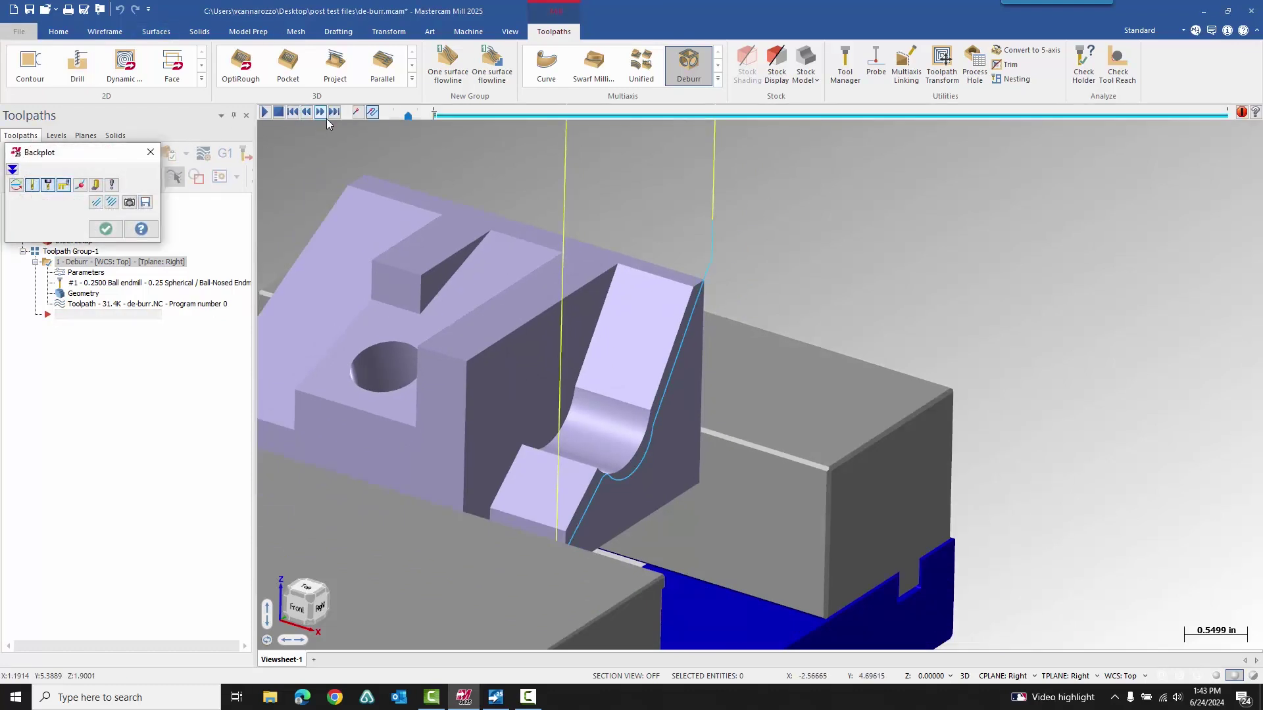
left_click(322, 113)
left_click(321, 113)
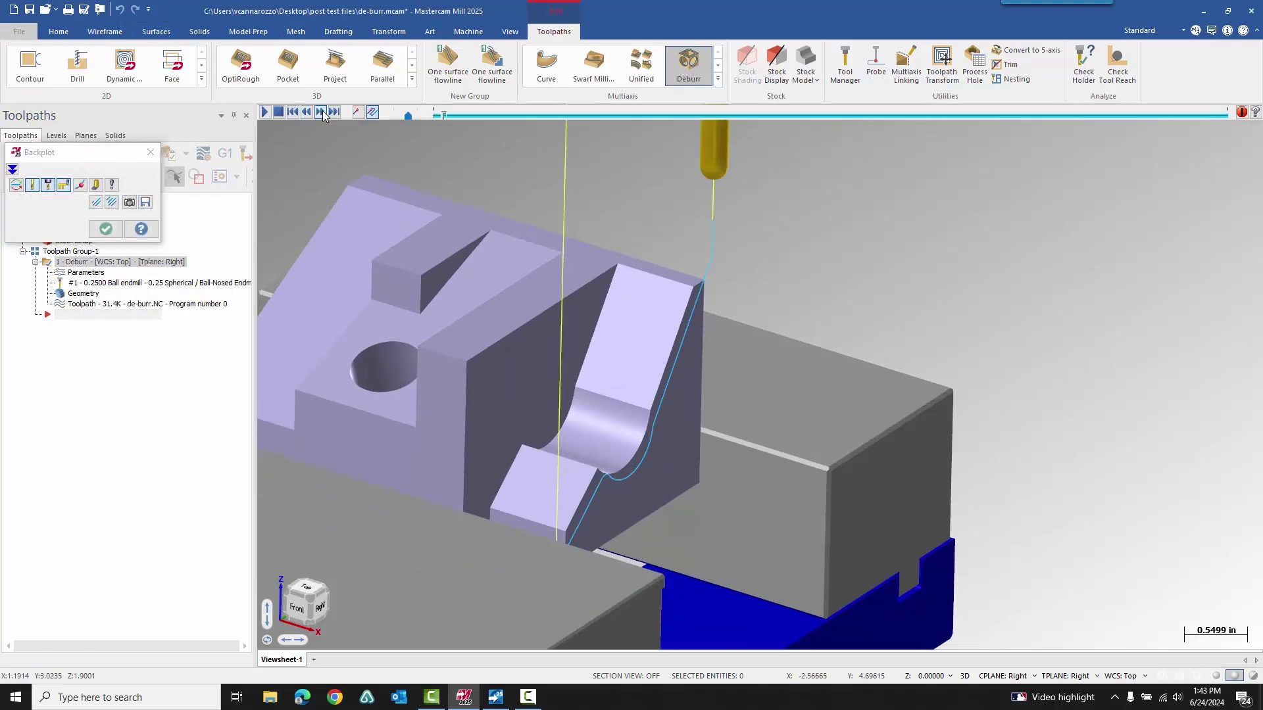
left_click(322, 113)
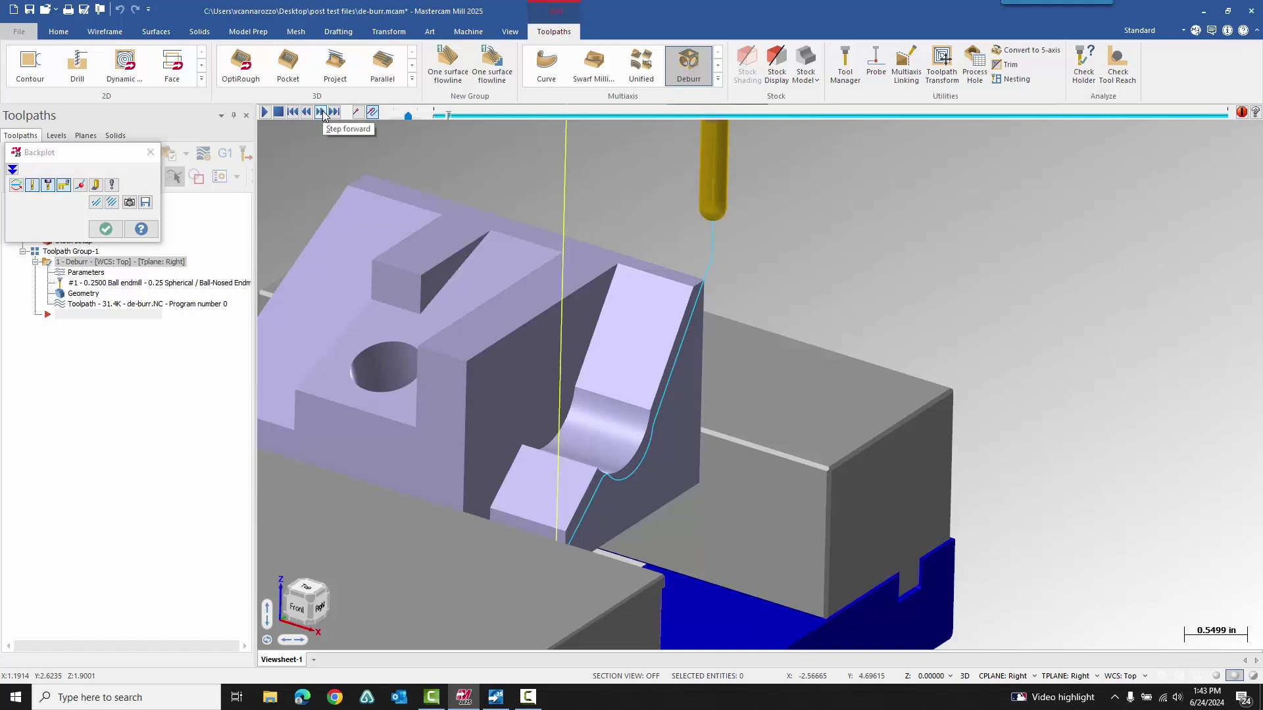
left_click(322, 113)
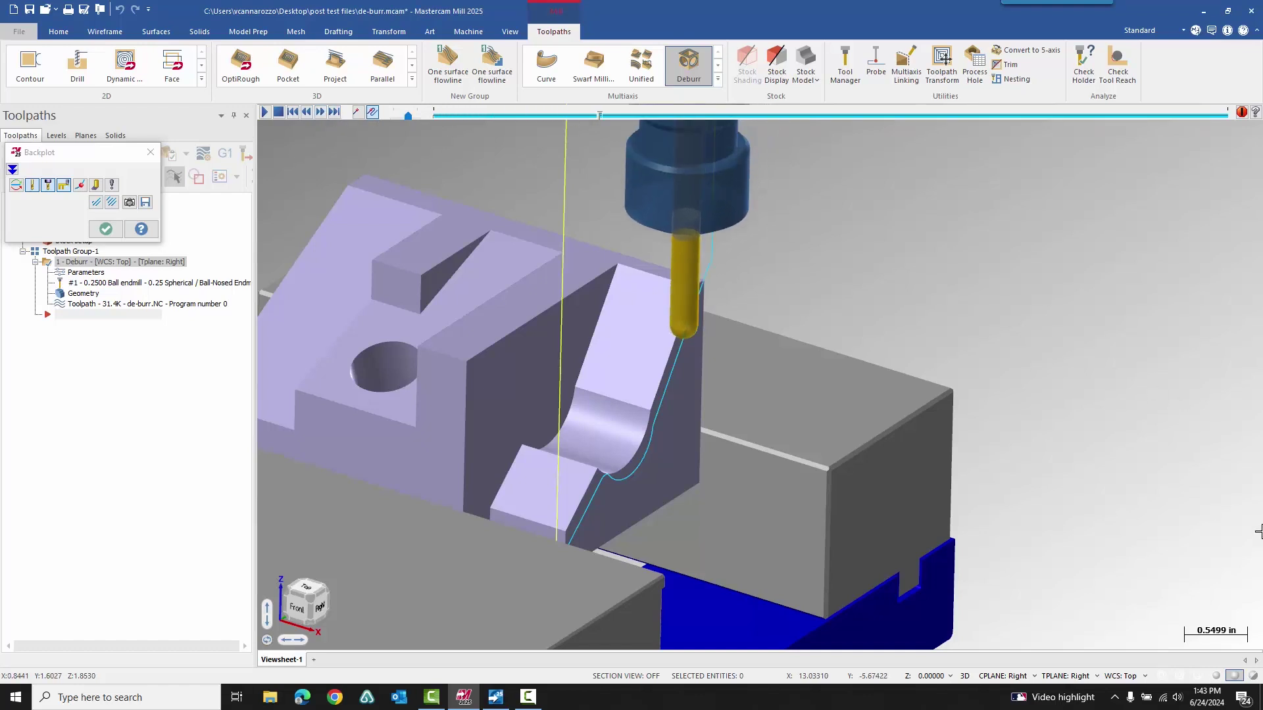
Zoom and orbit the backplot view to follow the tool around the part and fixture
scroll(710, 408, "up", 10)
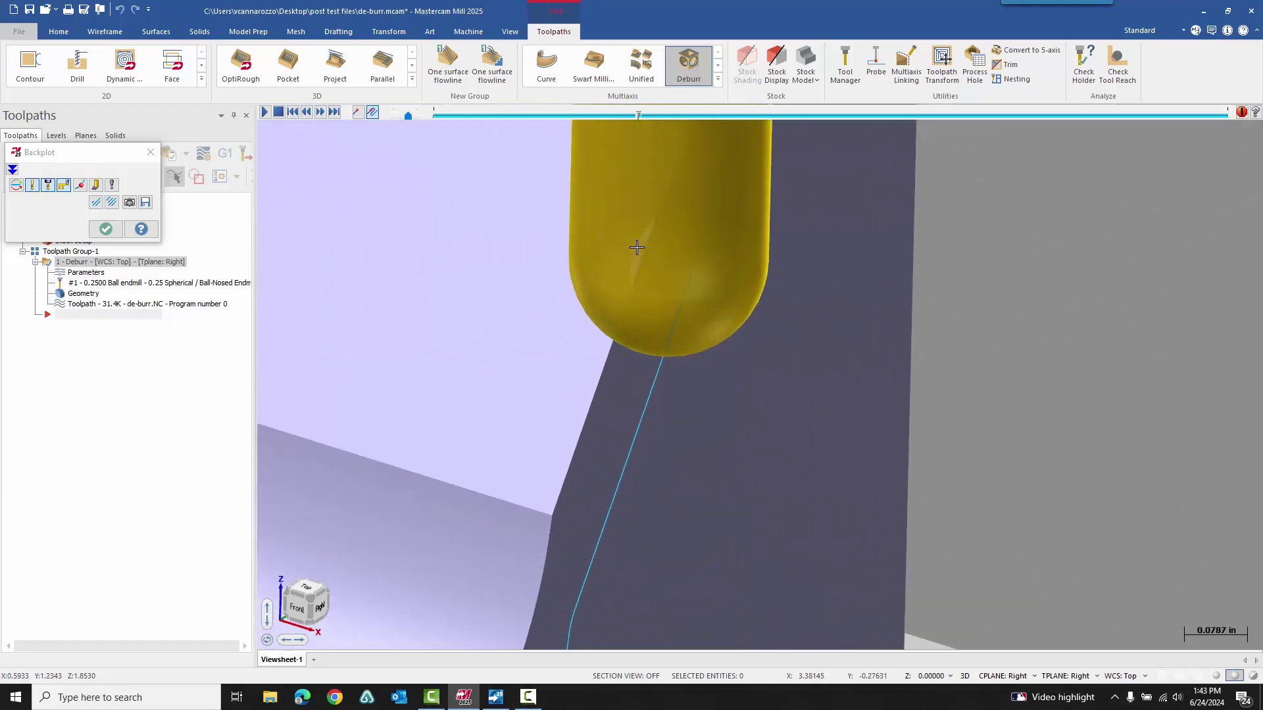
scroll(642, 250, "down", 4)
scroll(656, 363, "down", 5)
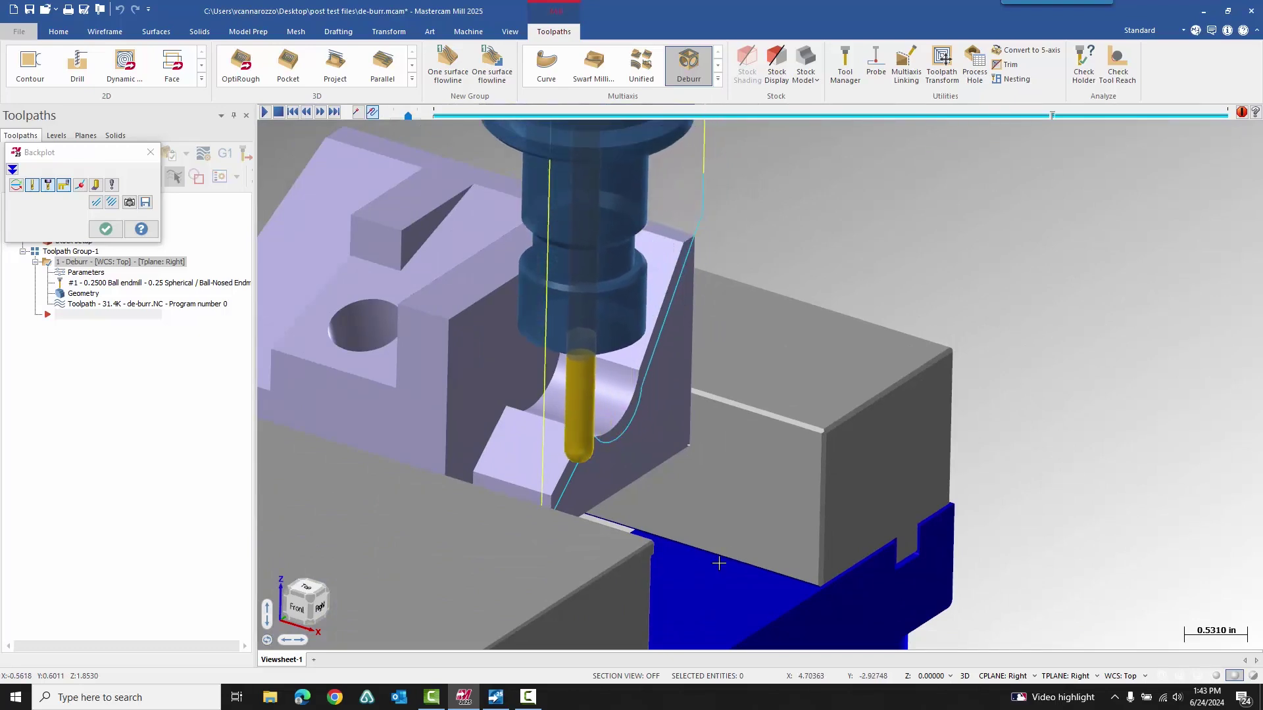
middle_click_drag(707, 567, 490, 566)
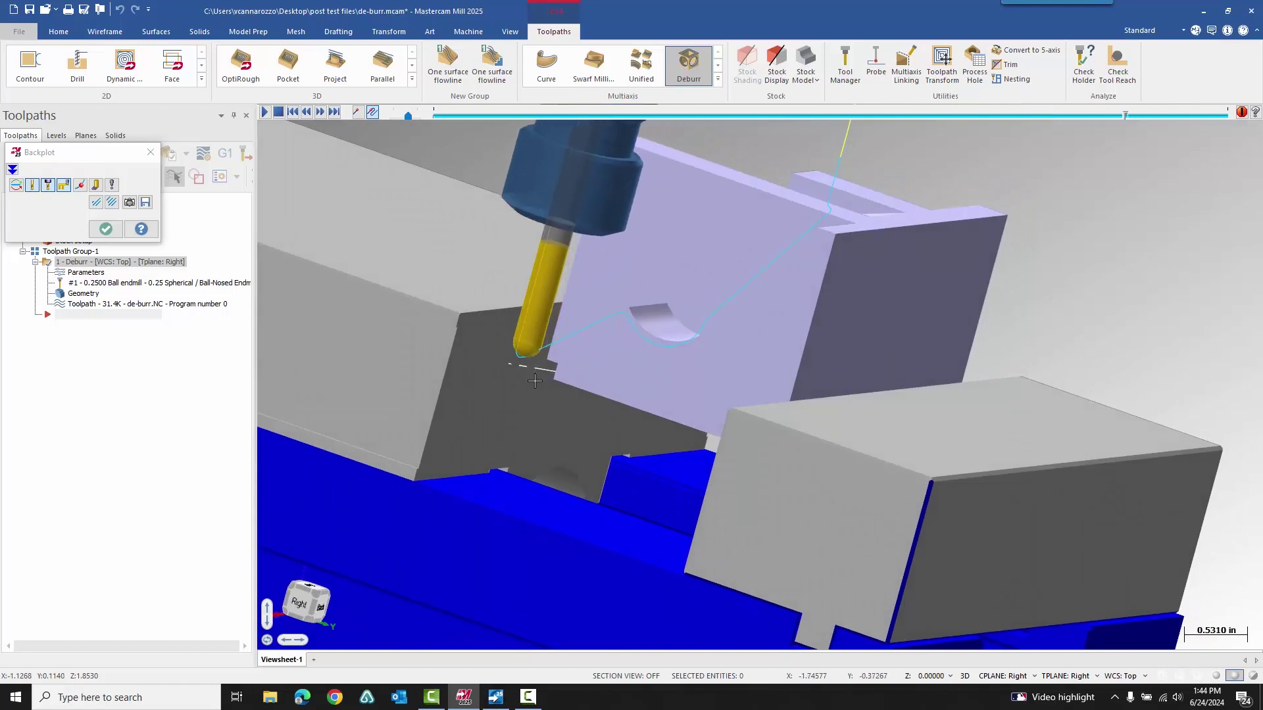
scroll(510, 311, "up", 3)
scroll(511, 311, "up", 2)
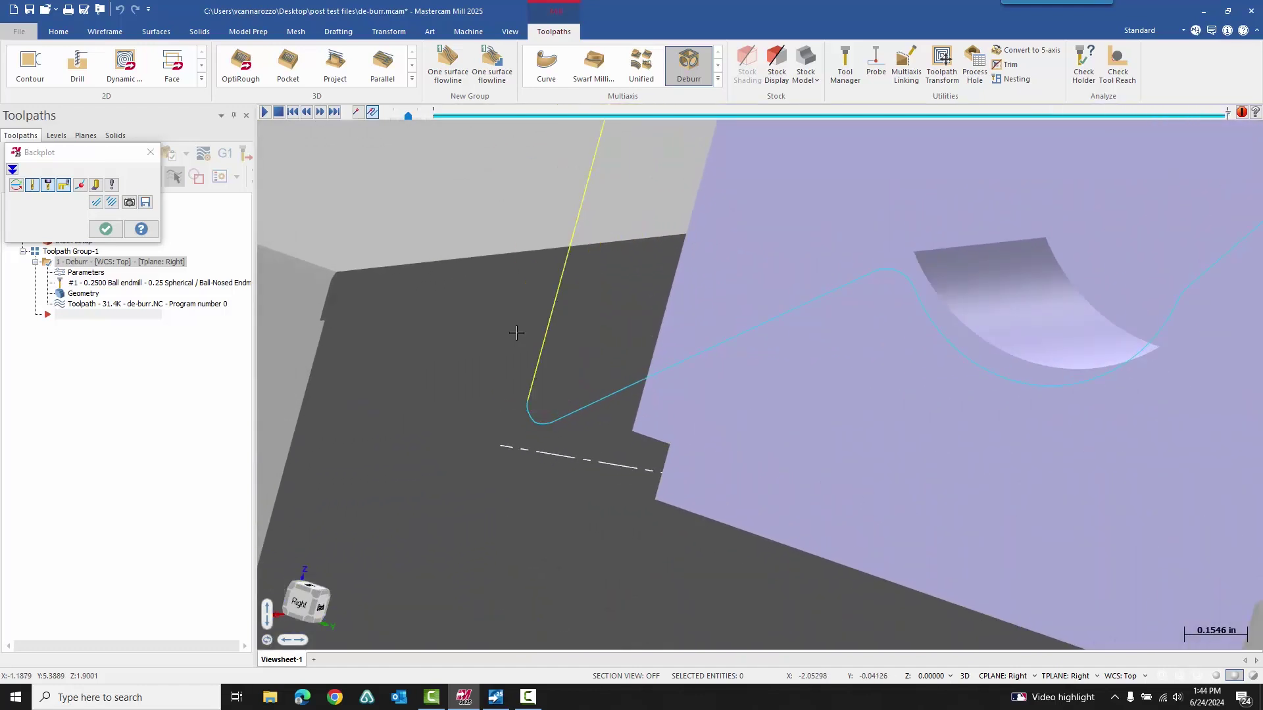
scroll(515, 336, "down", 6)
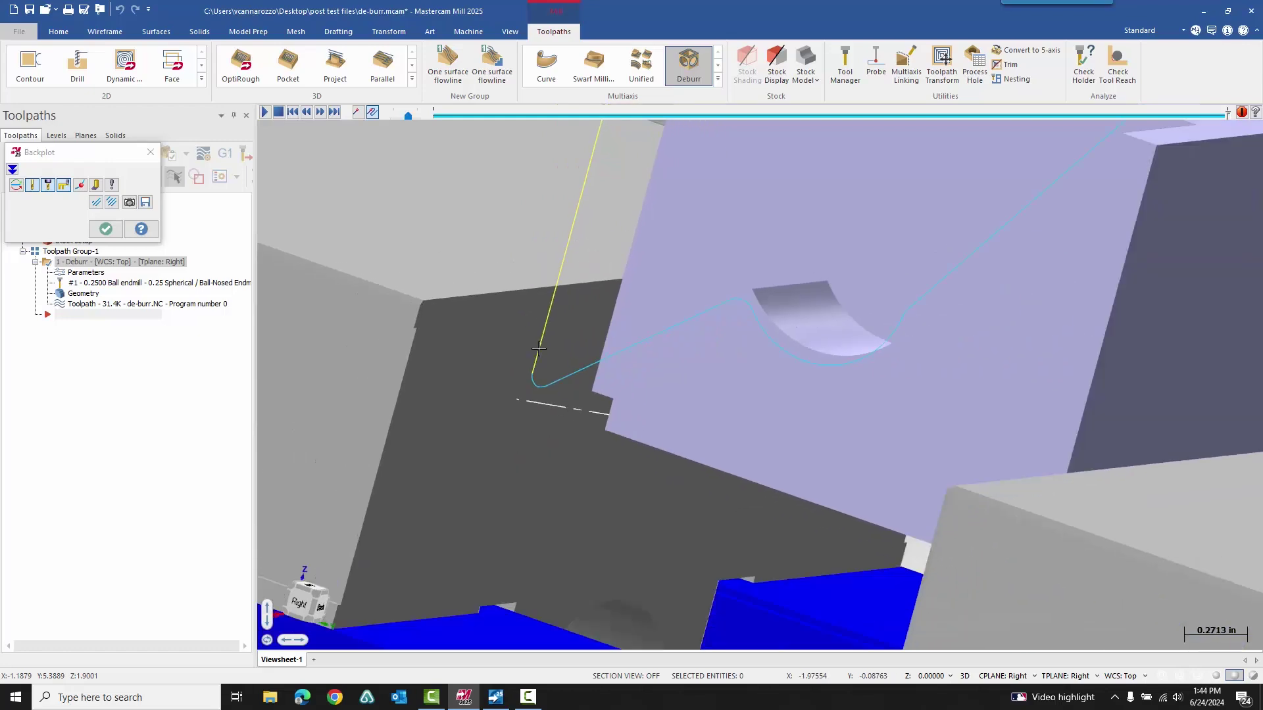
mouse_move(536, 363)
middle_mouse_down()
mouse_move(564, 358)
mouse_move(739, 440)
mouse_move(631, 395)
middle_mouse_up()
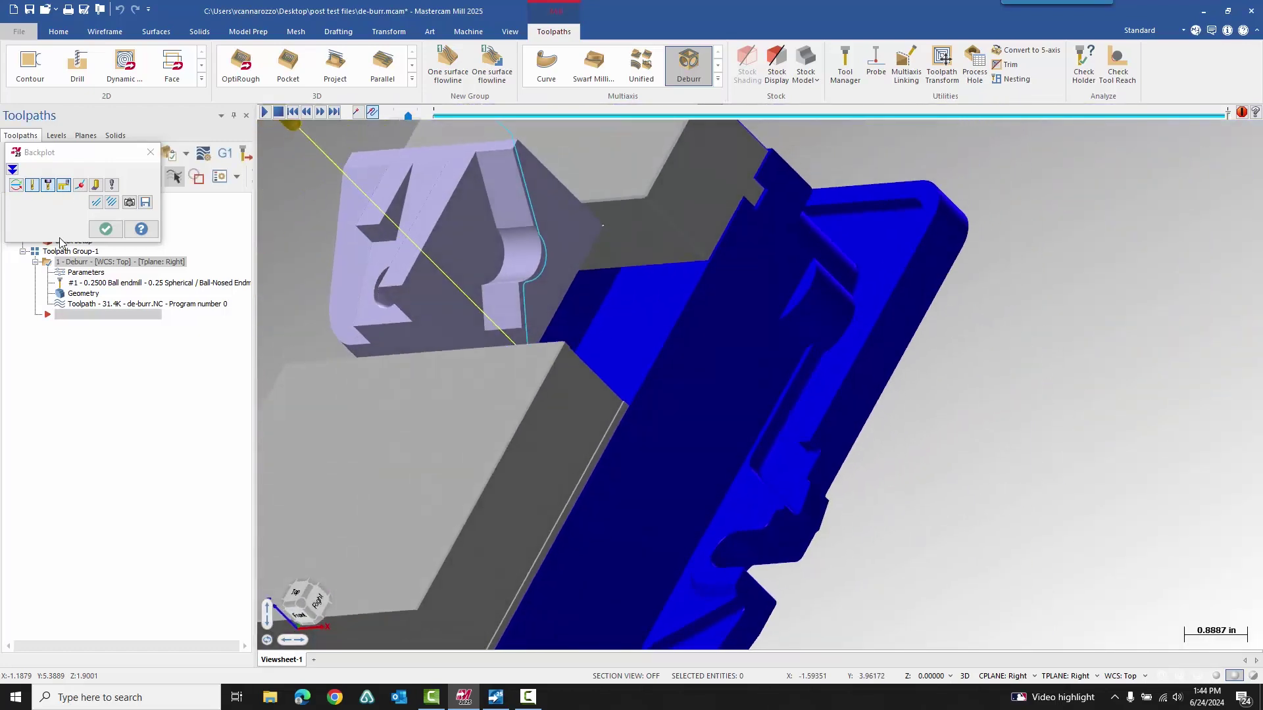
Close the backplot and add the top face to the Deburr machining geometries, making 60
left_click(109, 232)
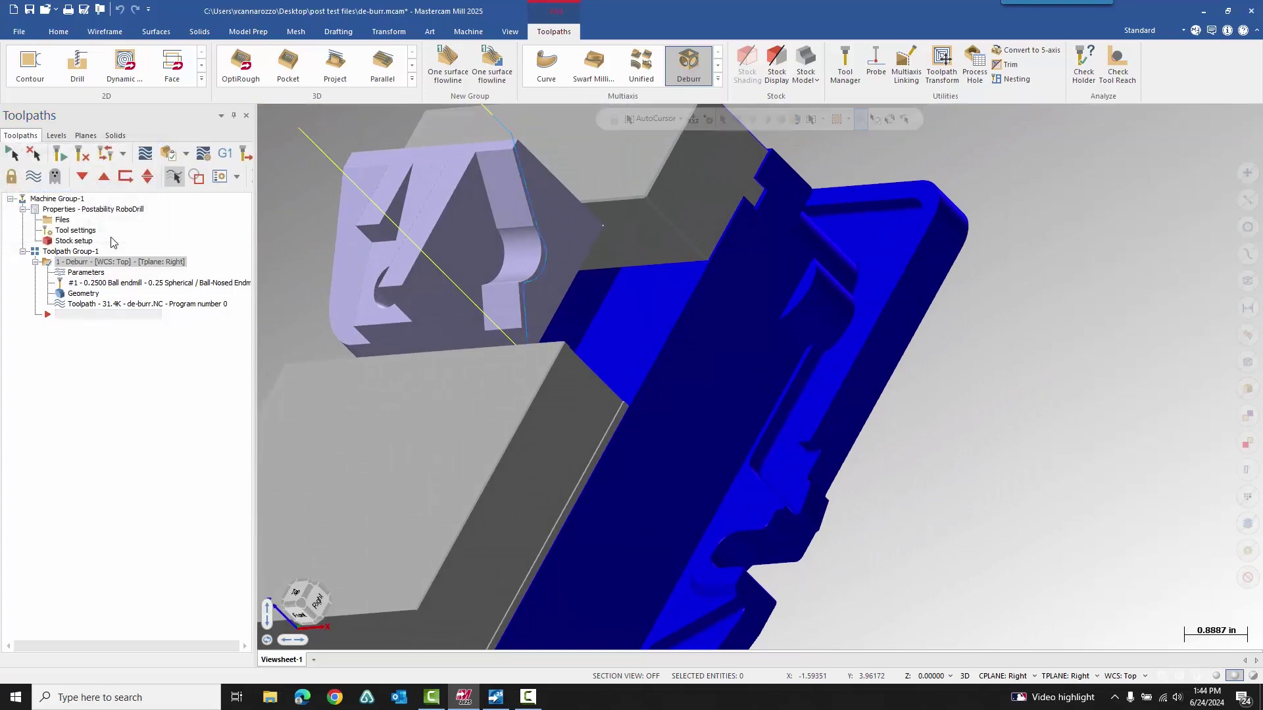
left_click(81, 272)
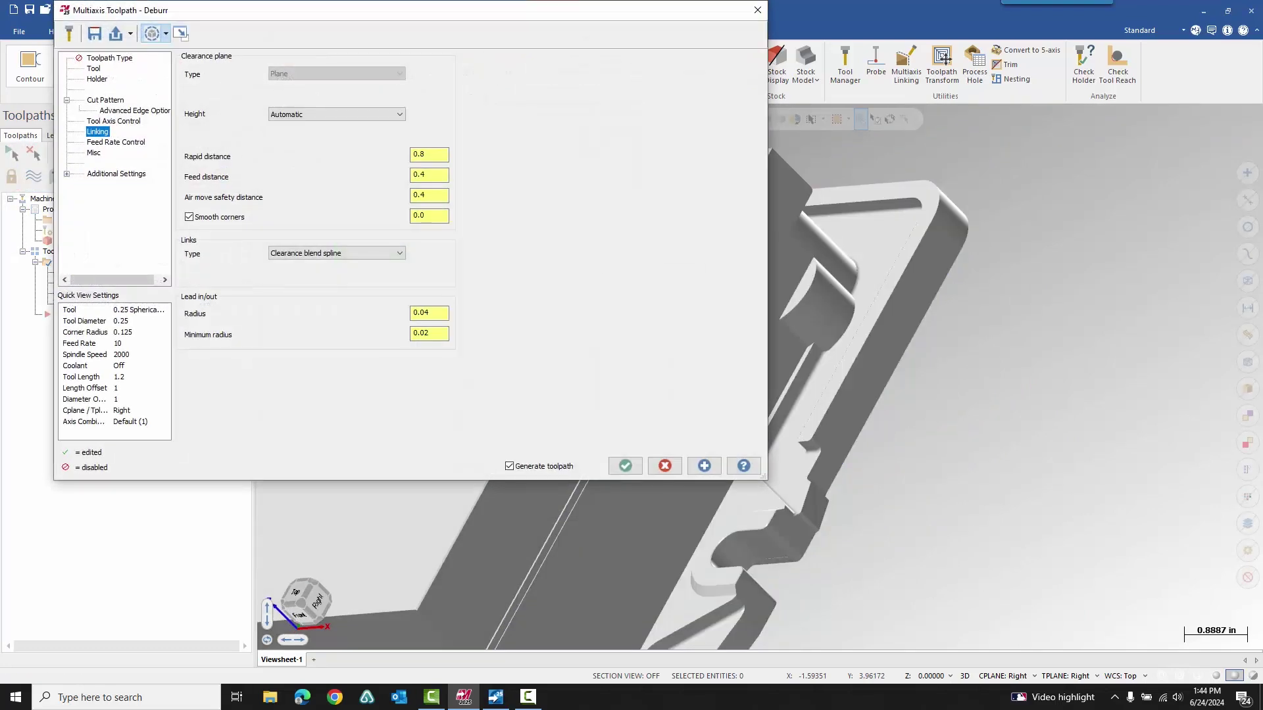
left_click(113, 100)
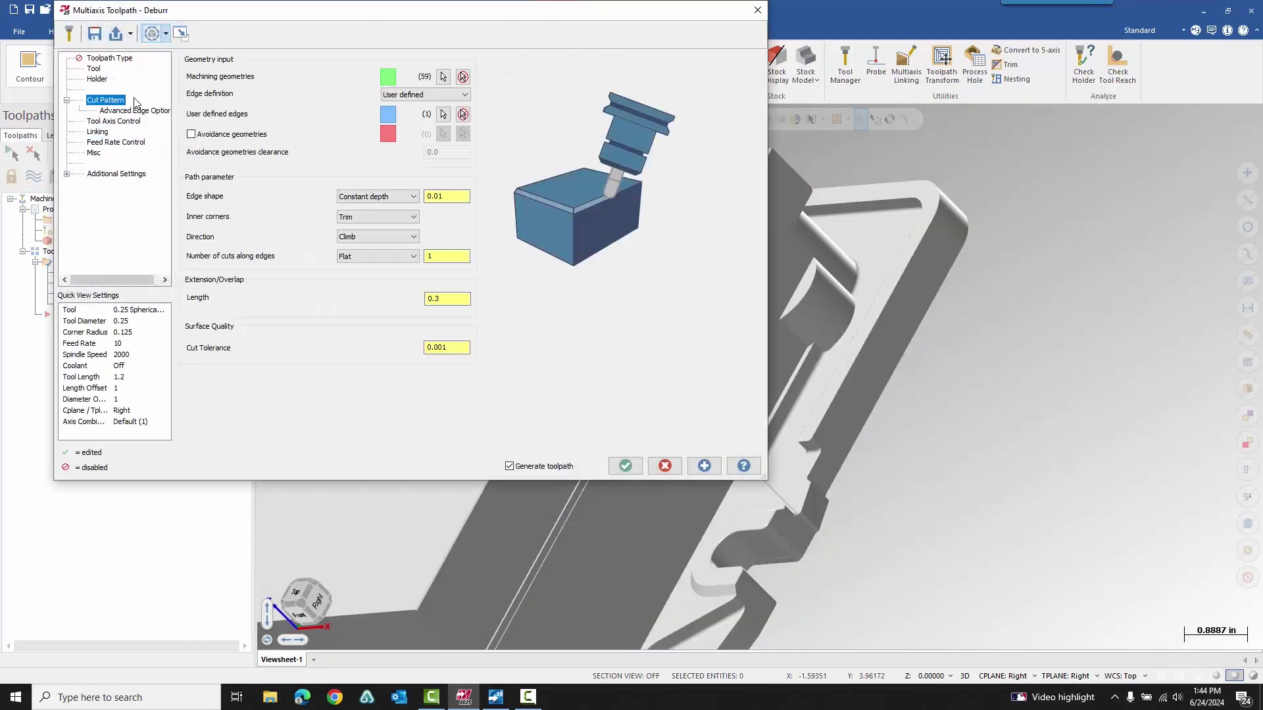
left_click(442, 77)
middle_click_drag(583, 355, 590, 319)
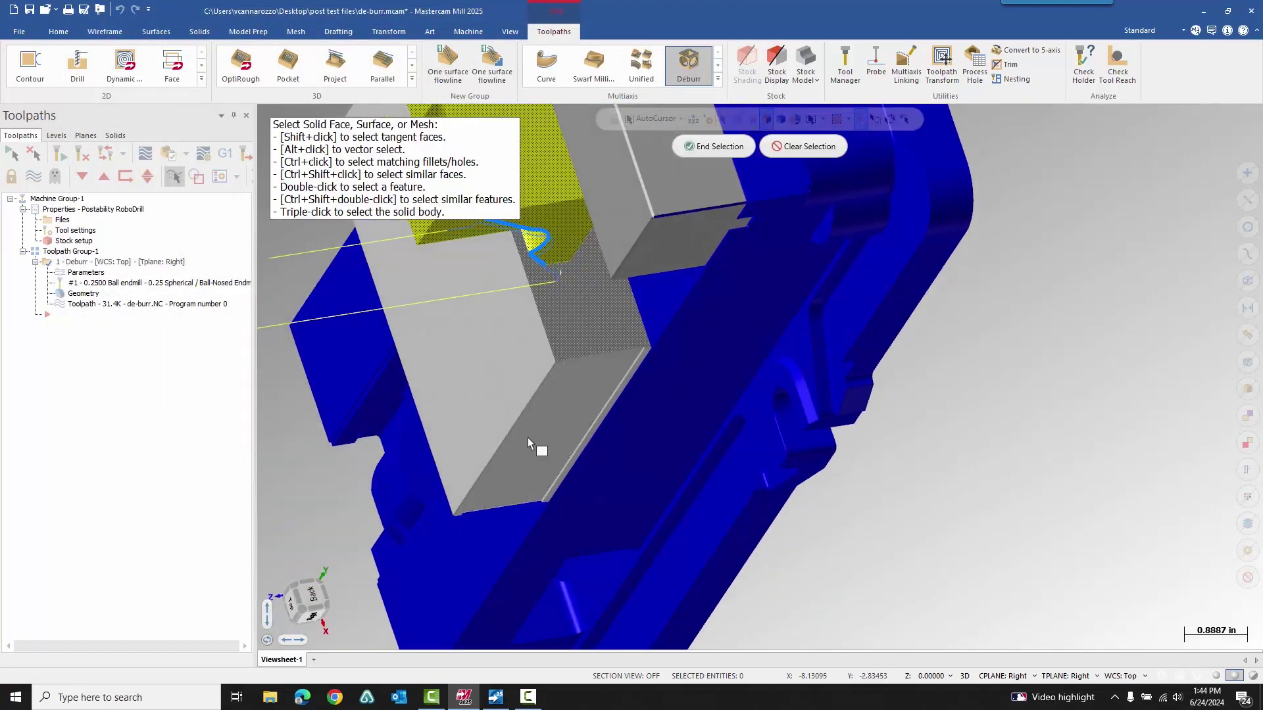
left_click(589, 317)
middle_click_drag(529, 446, 717, 217)
left_click(704, 144)
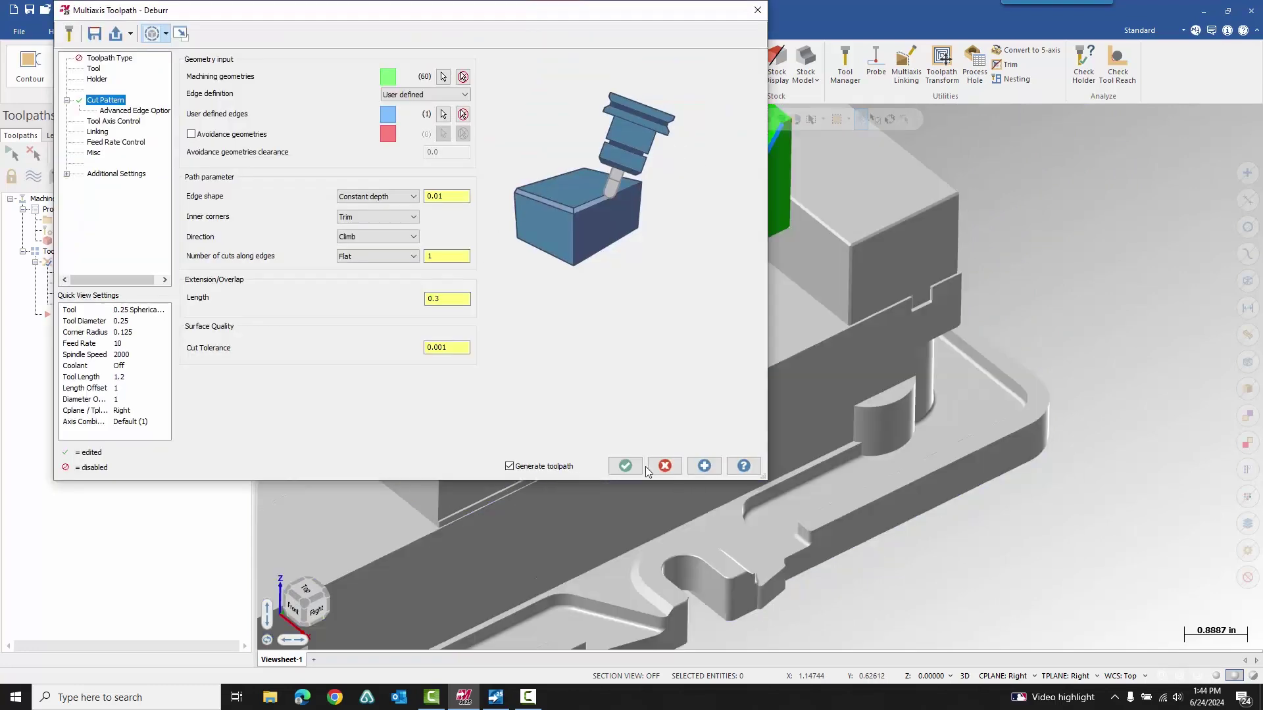
left_click(626, 466)
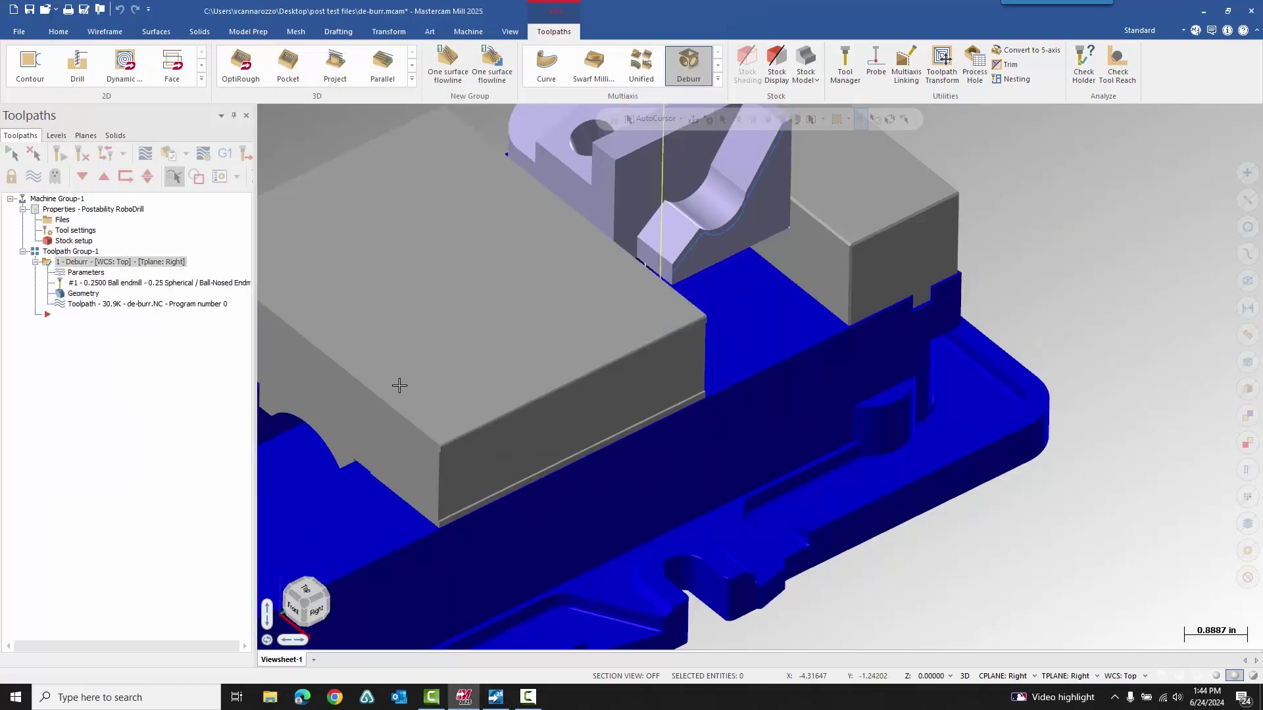
left_click(146, 157)
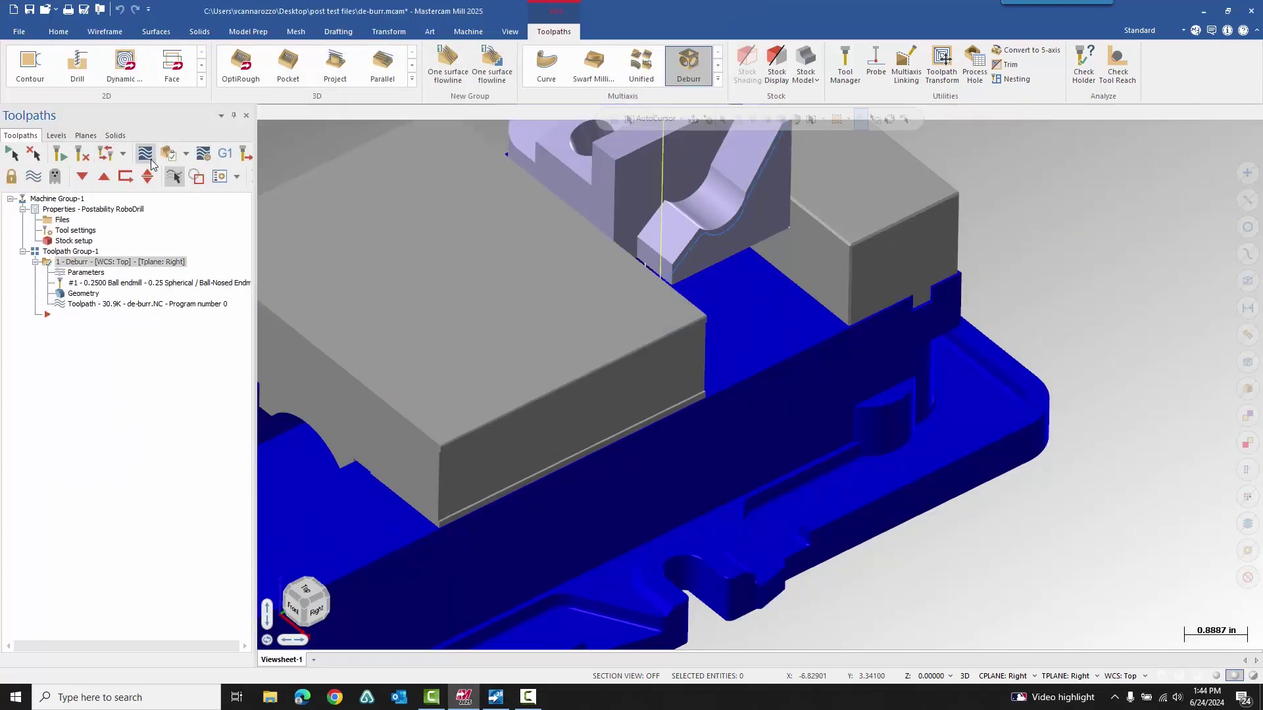
middle_click_drag(566, 346, 417, 344)
scroll(708, 338, "up", 5)
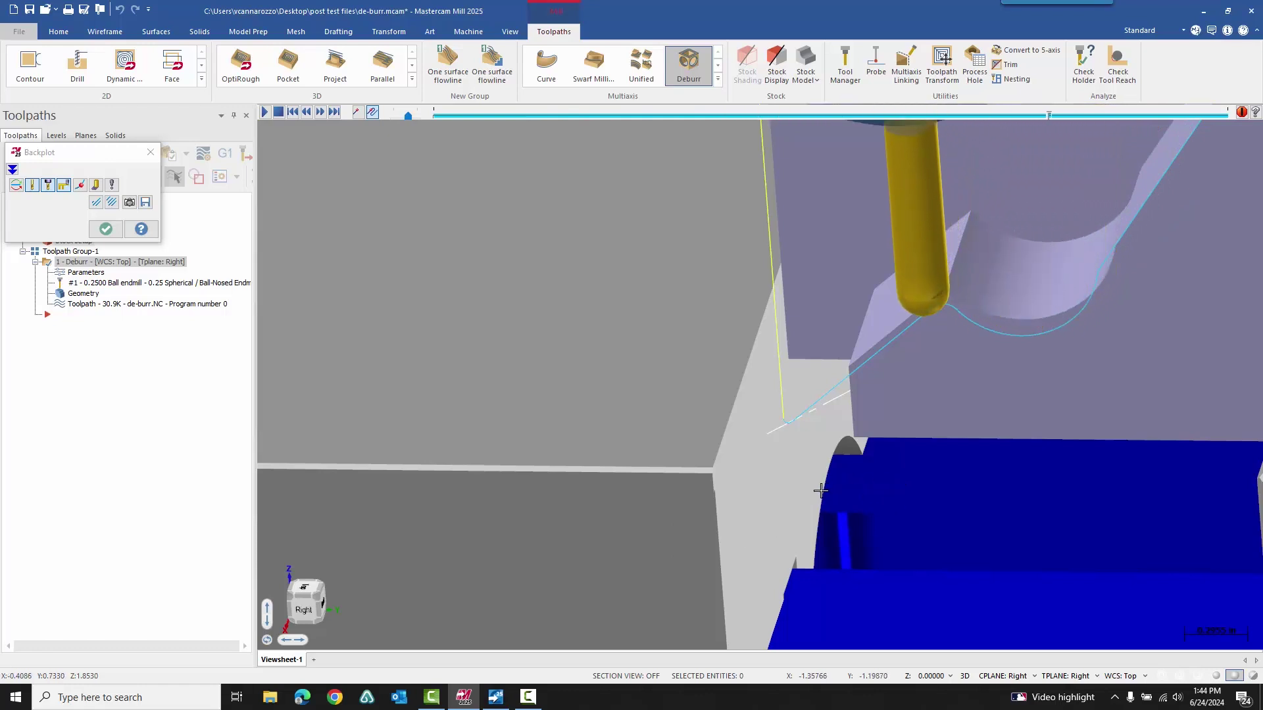
scroll(791, 403, "up", 1)
scroll(814, 369, "up", 1)
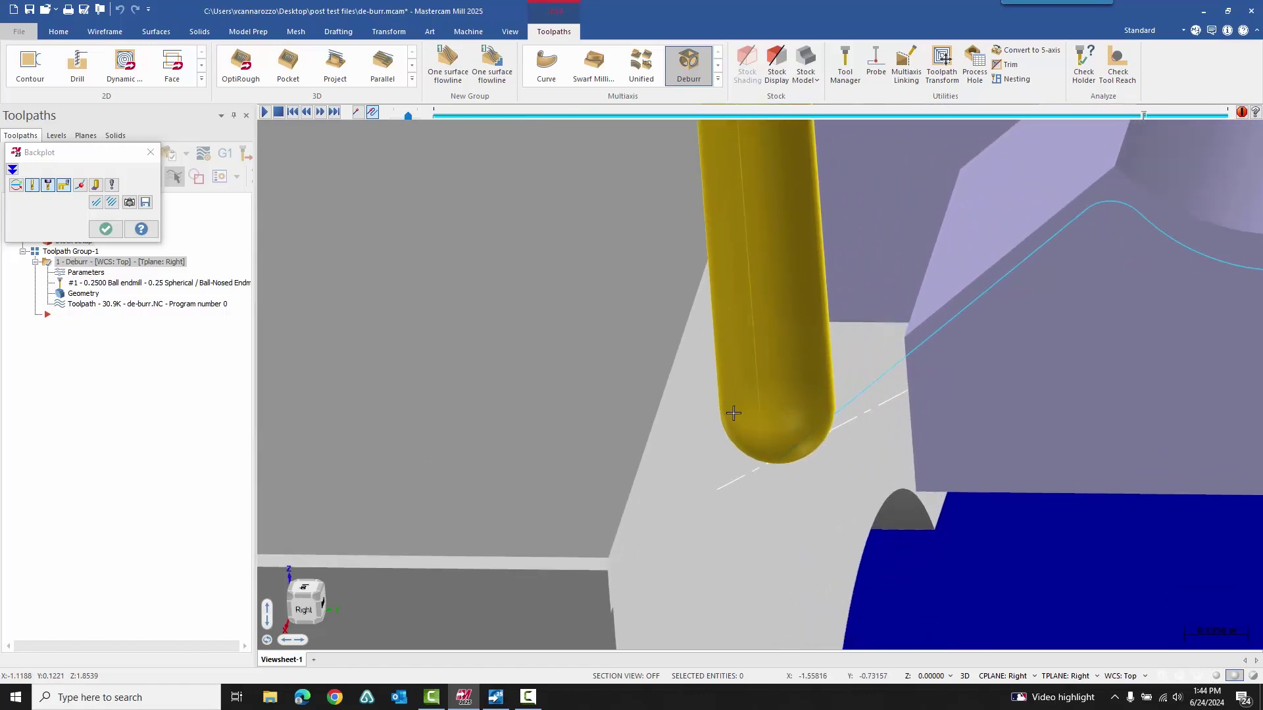
key("alt+5")
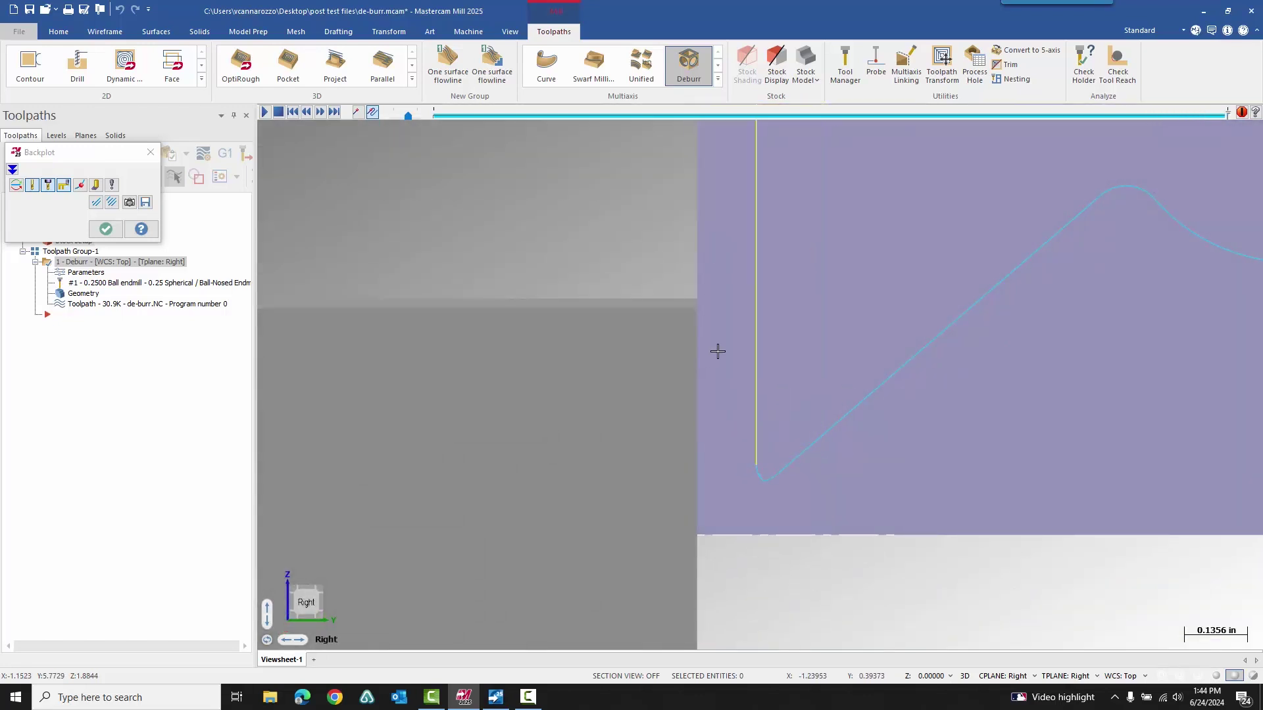
middle_click_drag(719, 351, 665, 428)
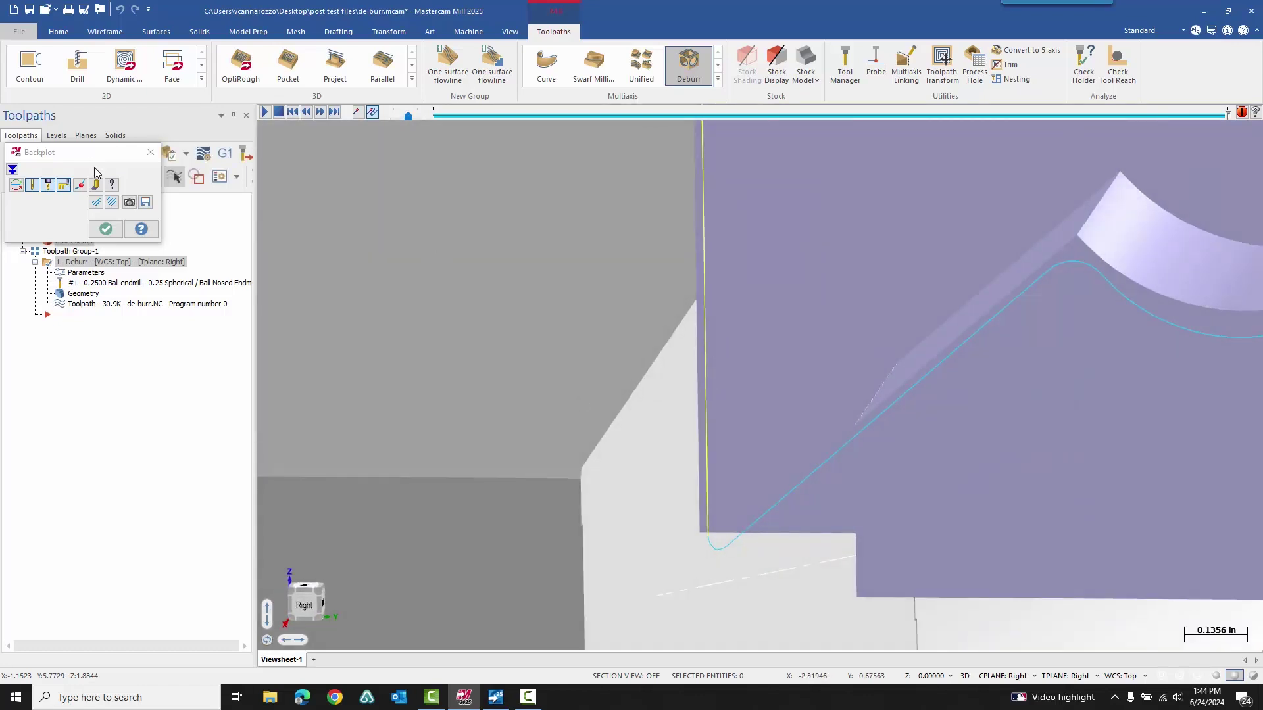
left_click(105, 228)
scroll(581, 316, "down", 2)
scroll(672, 349, "down", 6)
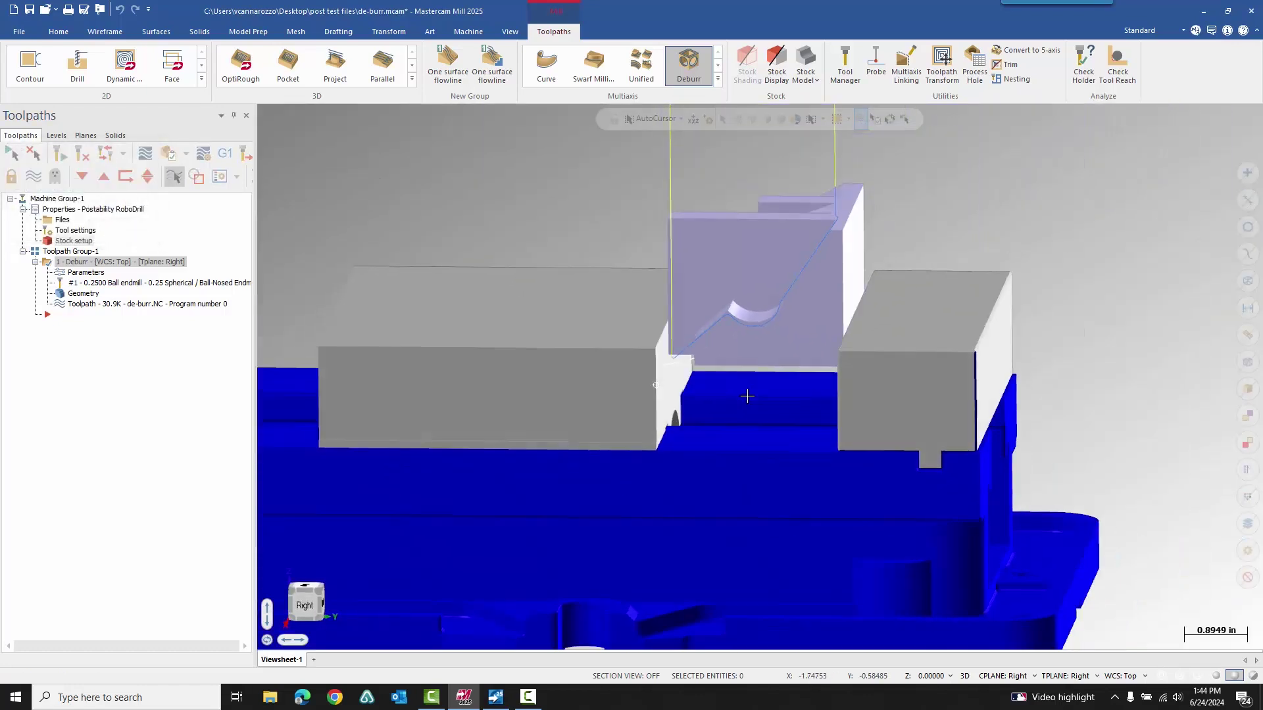
middle_click_drag(776, 396, 585, 246)
scroll(585, 245, "up", 2)
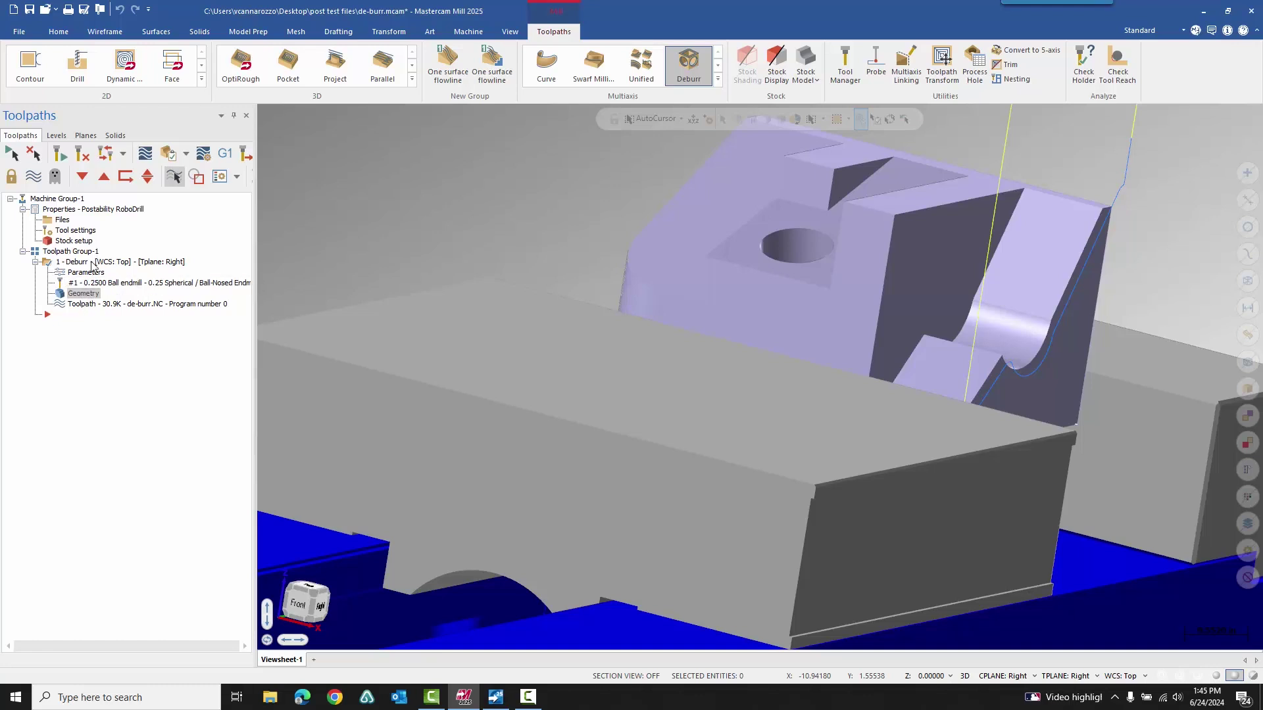
Add the round hole's top edge loop as a second user-defined deburr chain
left_click(83, 294)
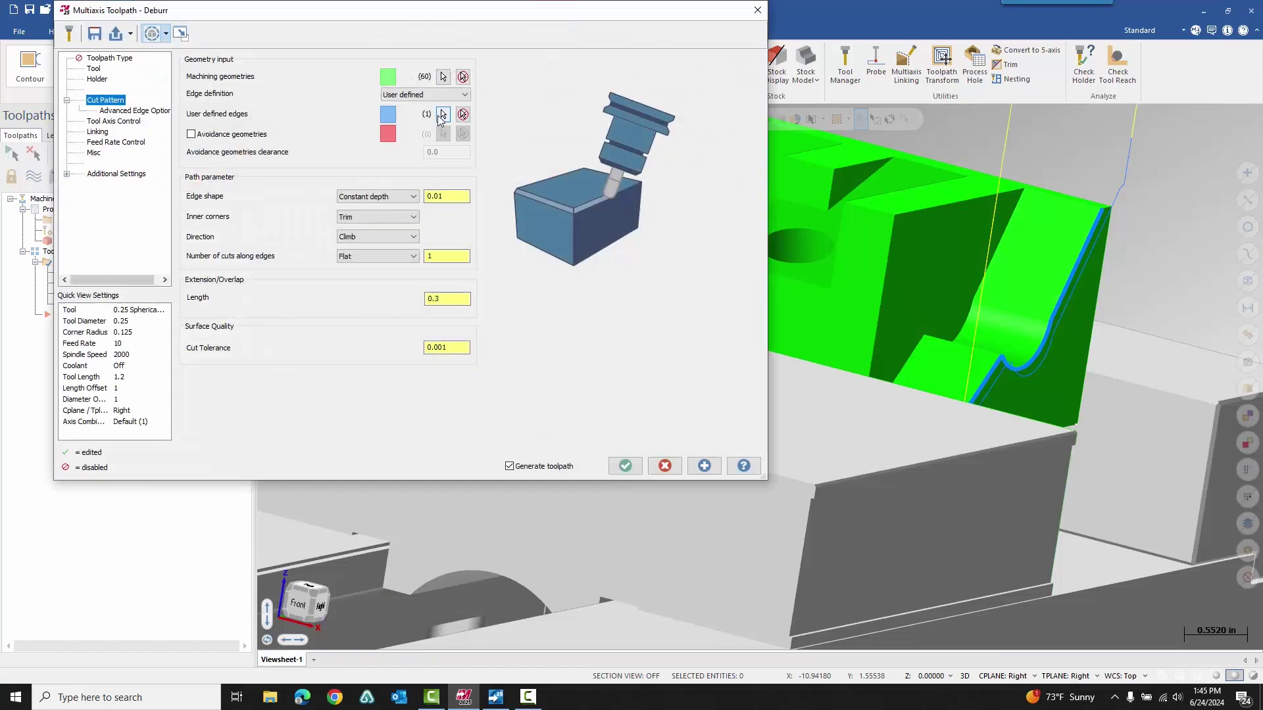
left_click(443, 115)
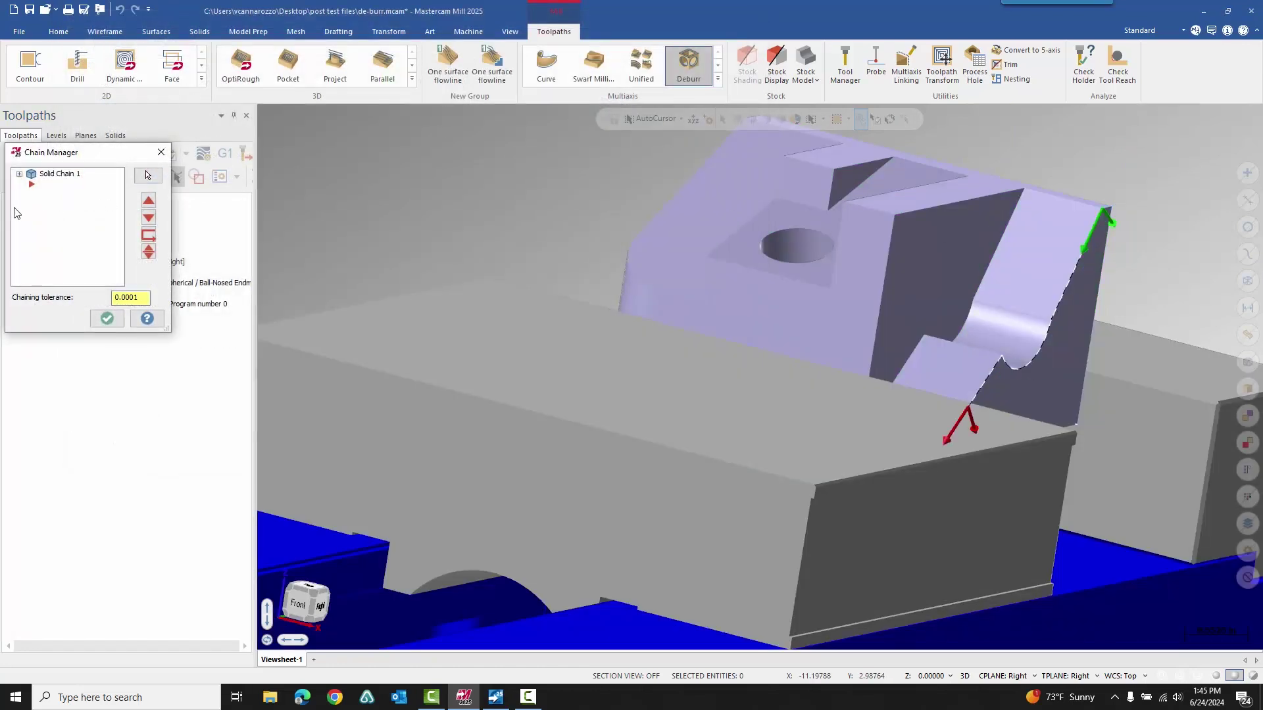
right_click(42, 199)
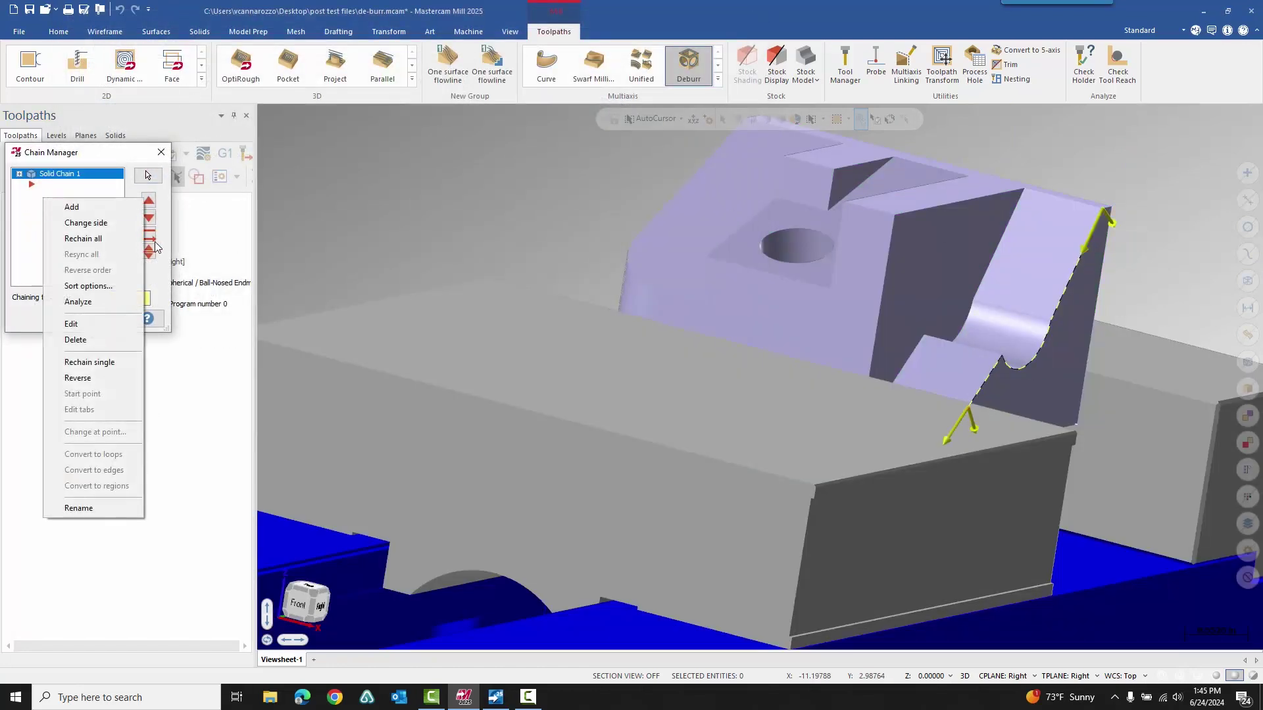
left_click(99, 208)
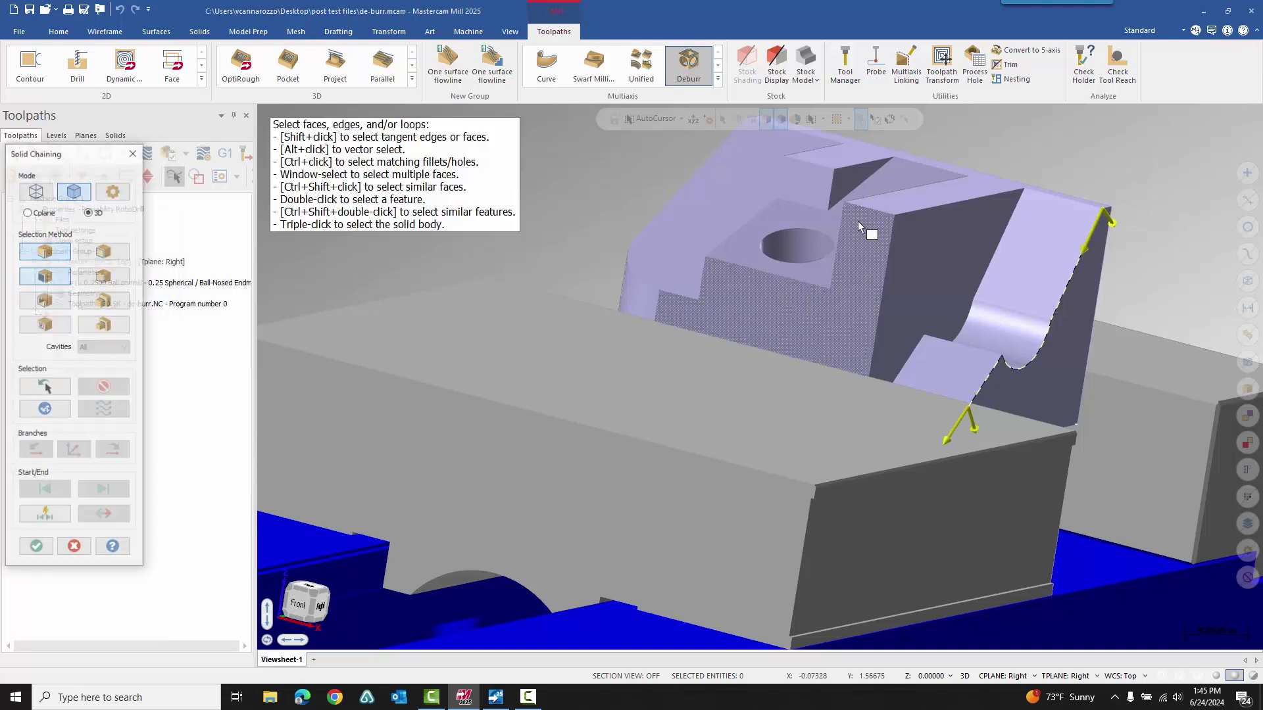
left_click(789, 234)
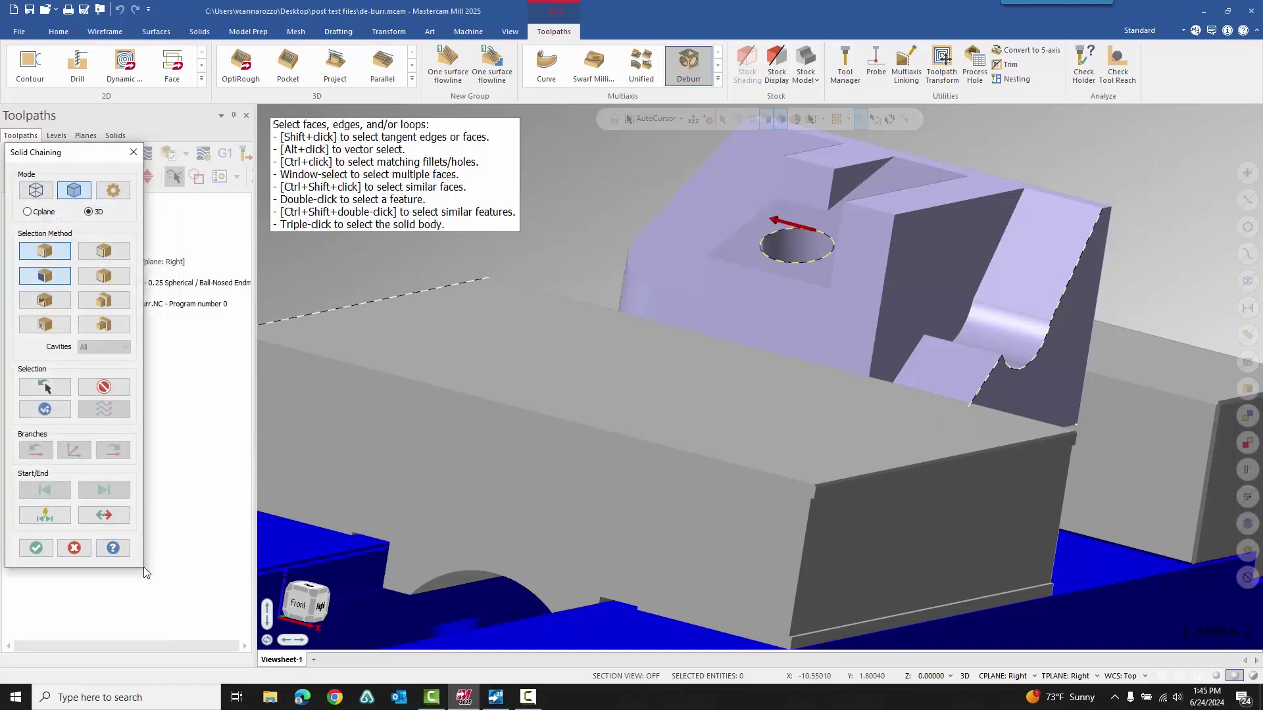
left_click(33, 553)
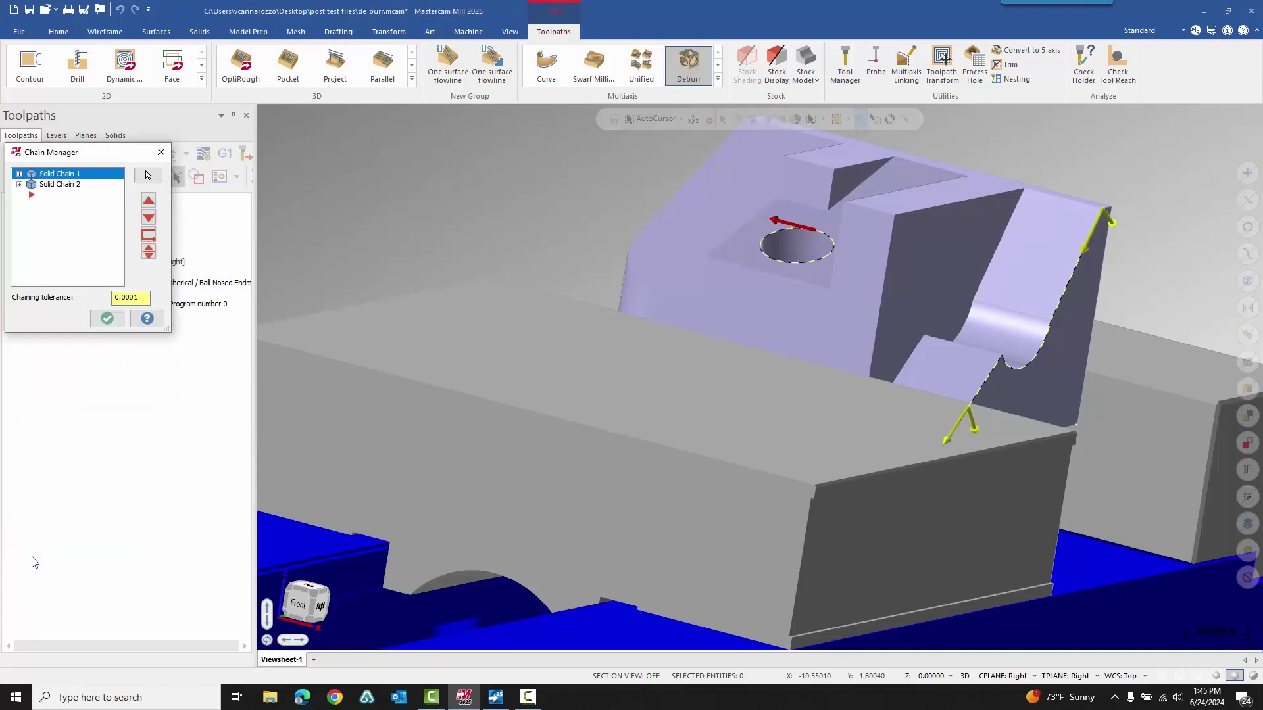
left_click(107, 319)
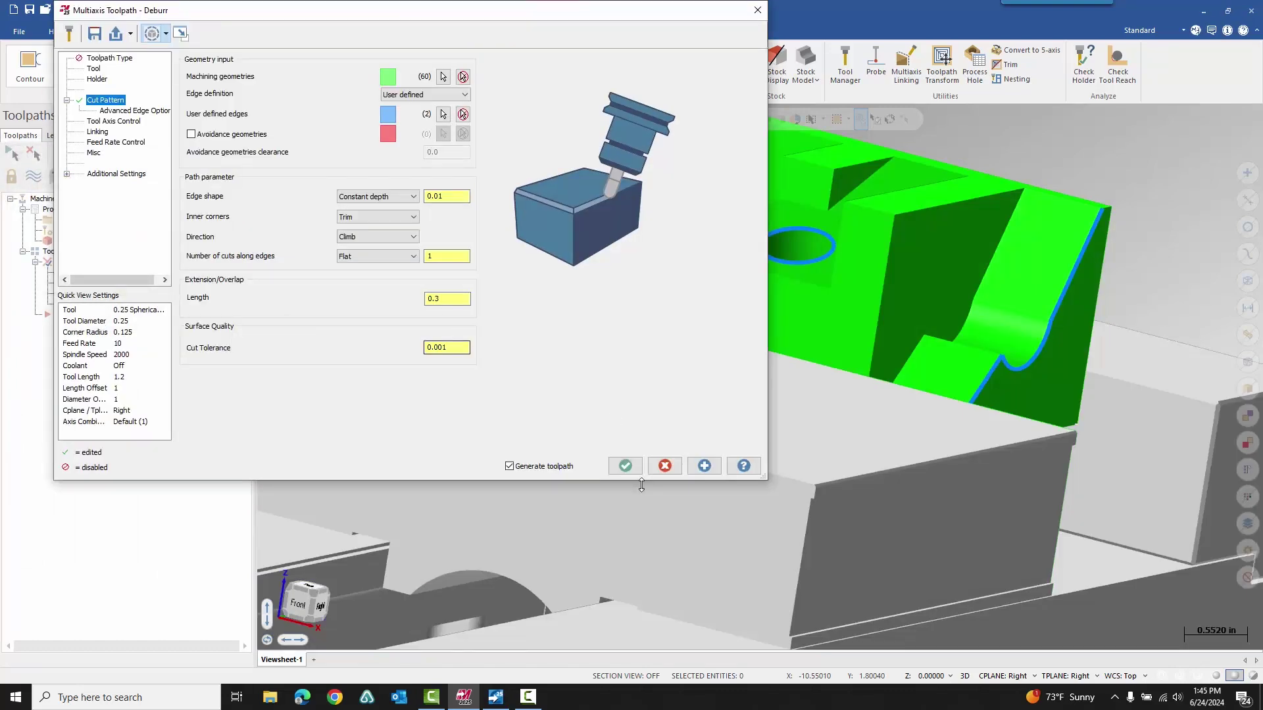
Regenerate the Deburr toolpath with the newly added hole edge
left_click(616, 471)
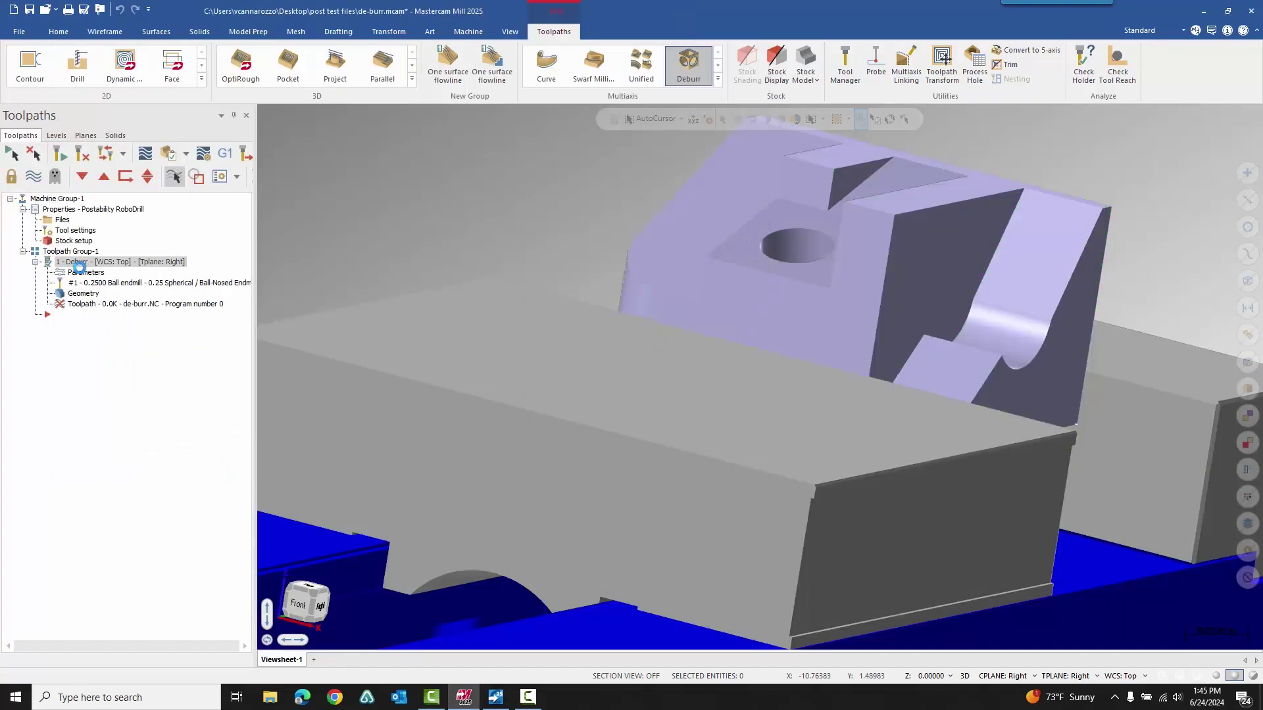
scroll(513, 248, "down", 3)
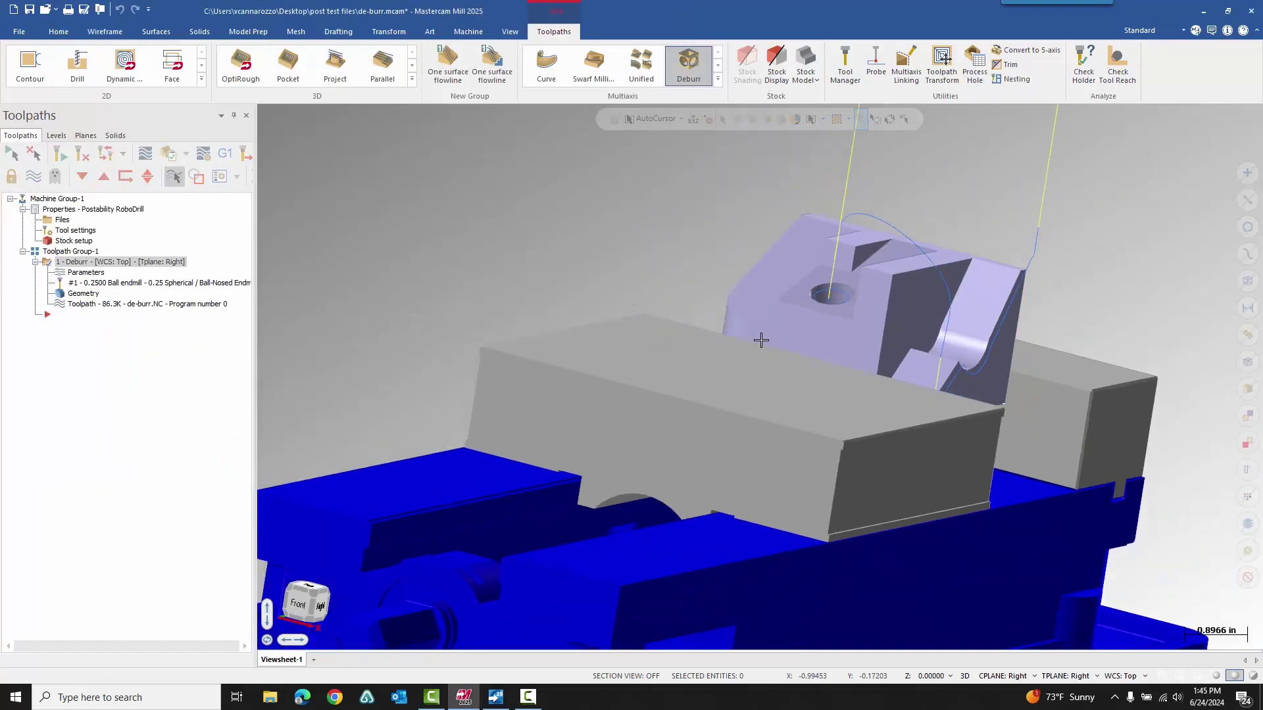
scroll(513, 248, "up", 5)
mouse_move(825, 331)
middle_mouse_down()
mouse_move(826, 352)
mouse_move(811, 341)
mouse_move(829, 315)
middle_mouse_up()
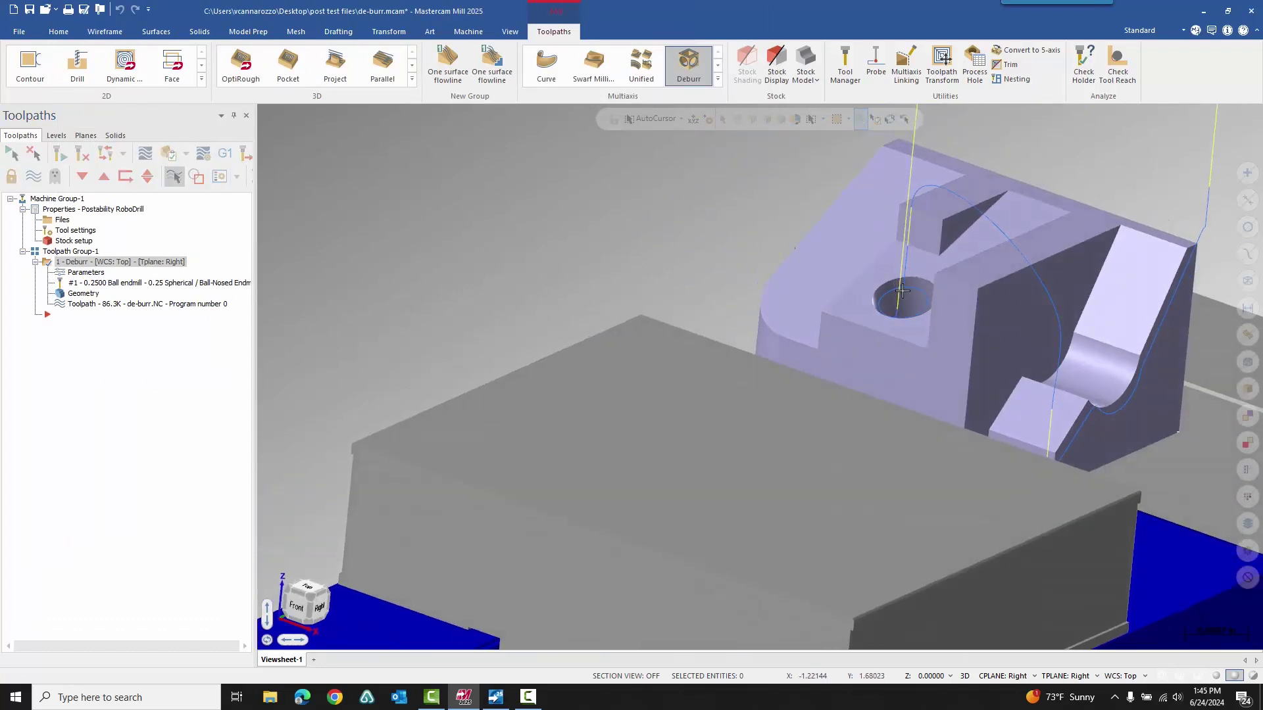
scroll(904, 291, "up", 2)
Backplot the updated toolpath, zooming and orbiting to check the hole rim and slot edge
left_click(145, 153)
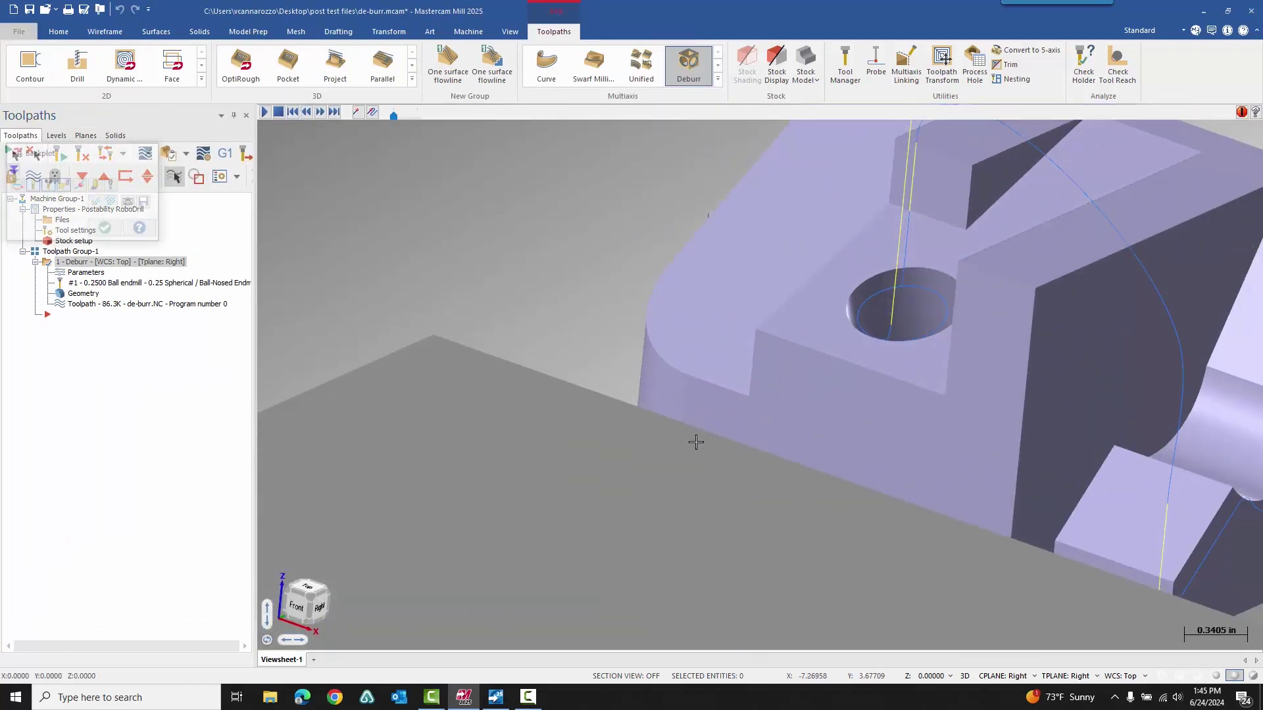
scroll(540, 411, "down", 3)
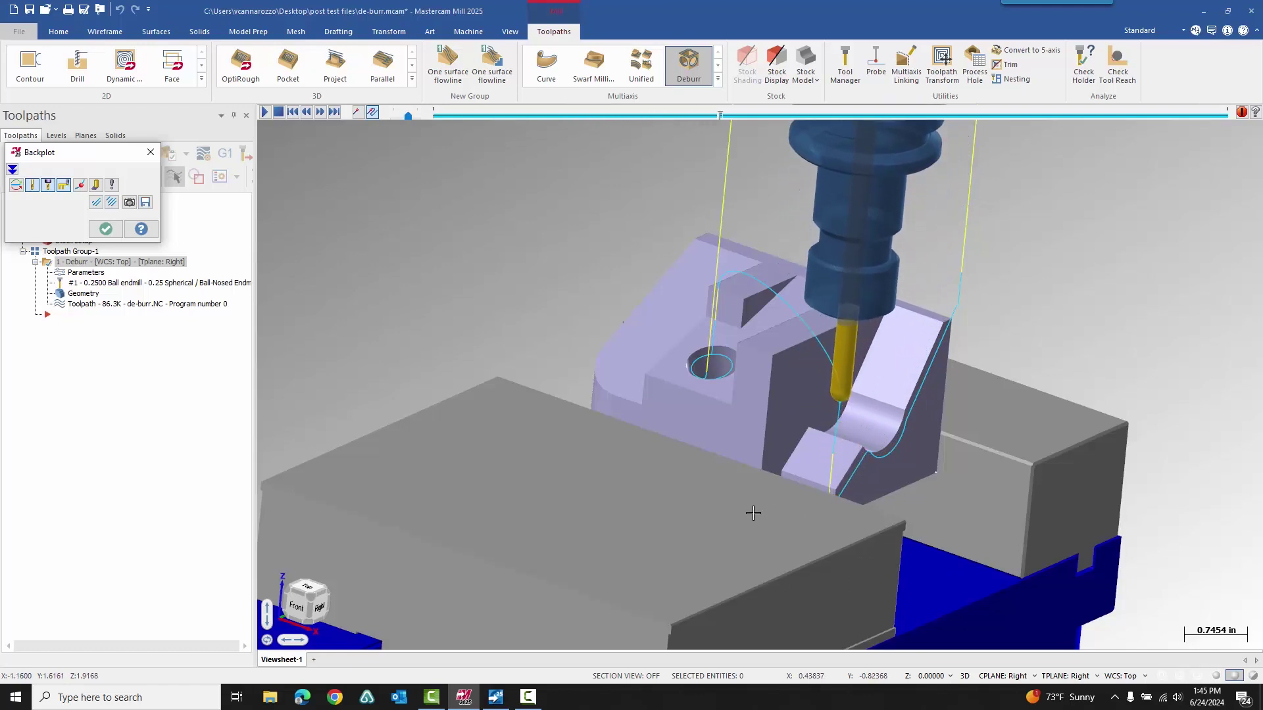
middle_click_drag(760, 495, 887, 347)
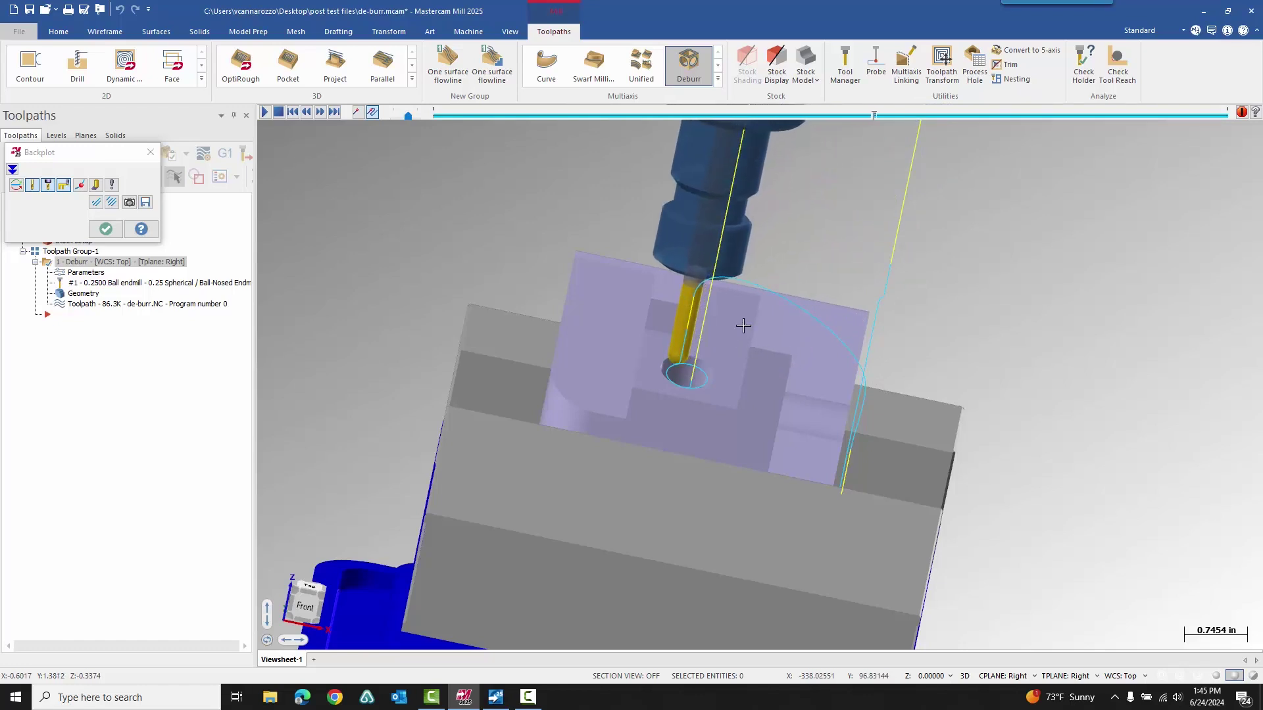
scroll(671, 391, "up", 2)
scroll(677, 337, "up", 8)
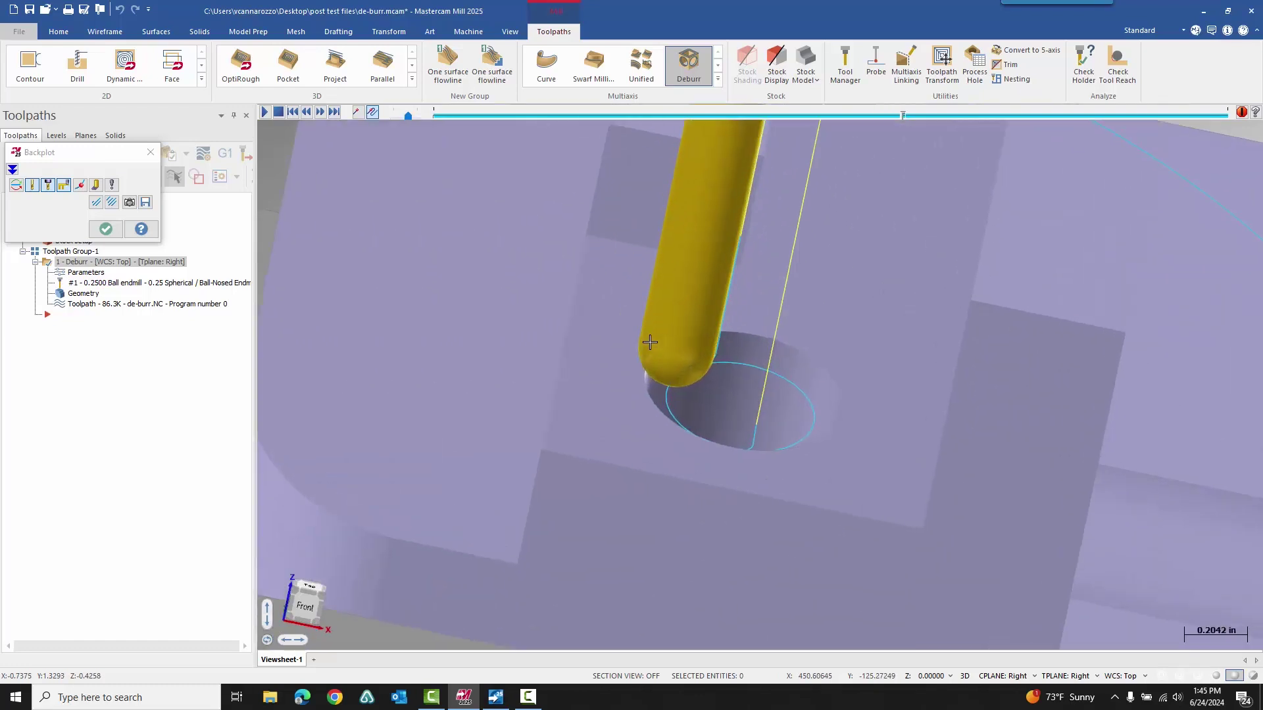
scroll(647, 385, "down", 5)
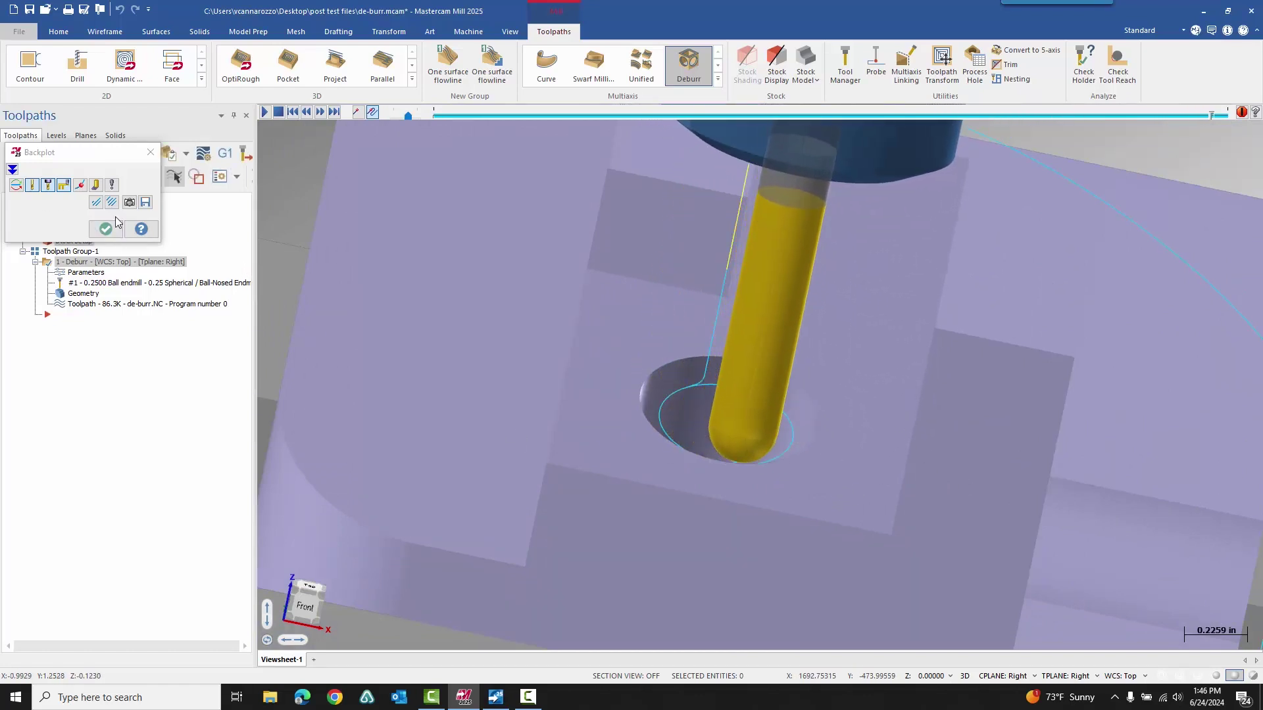
scroll(870, 397, "down", 1)
scroll(938, 310, "down", 2)
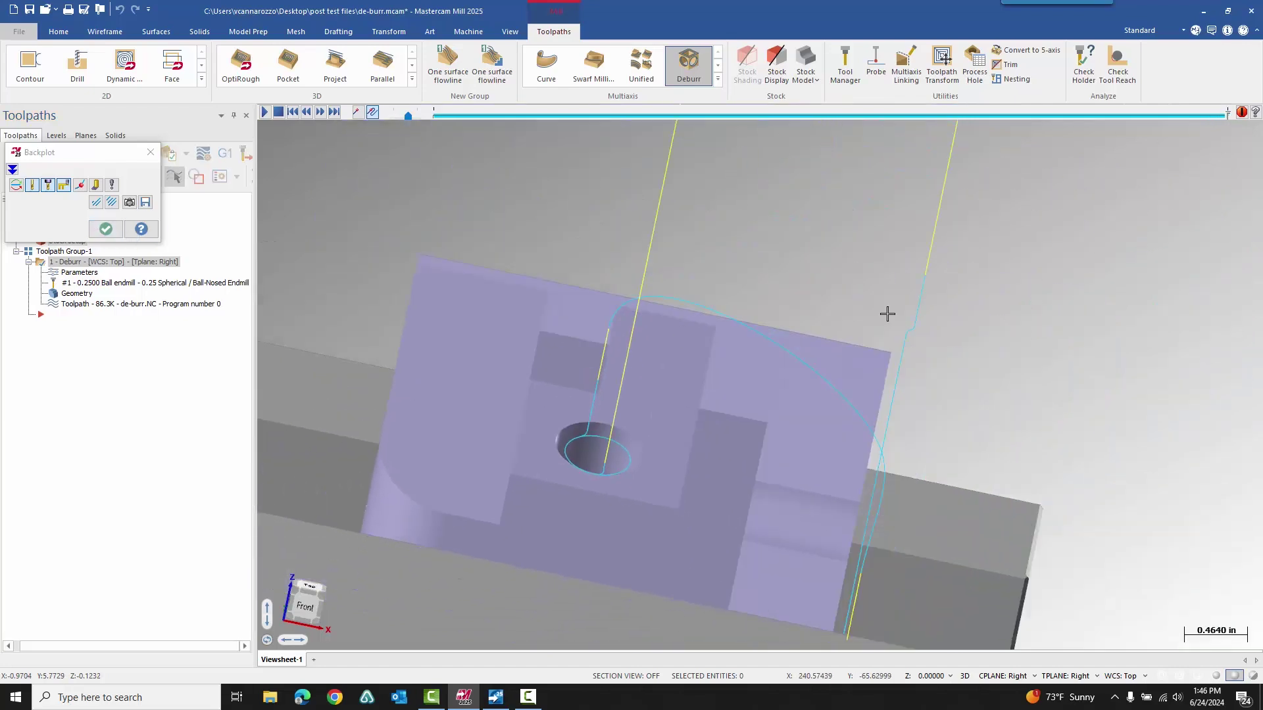
middle_click_drag(730, 341, 625, 364)
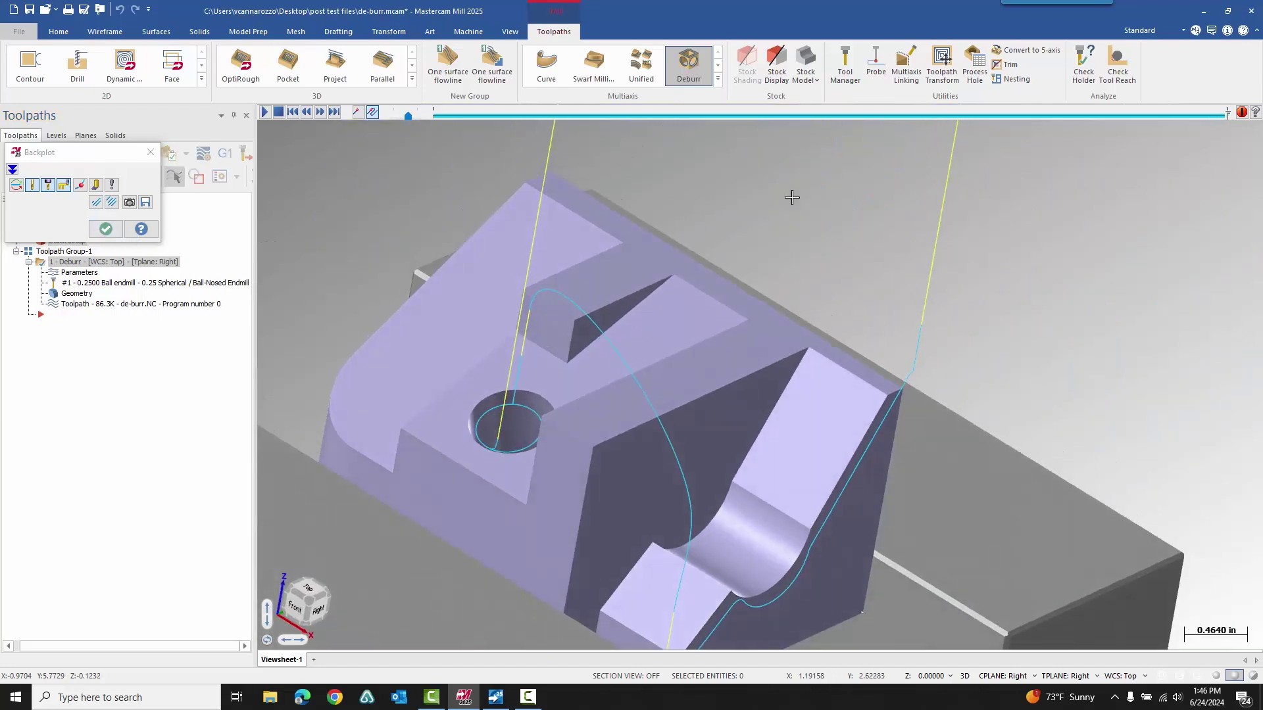
scroll(978, 181, "down", 2)
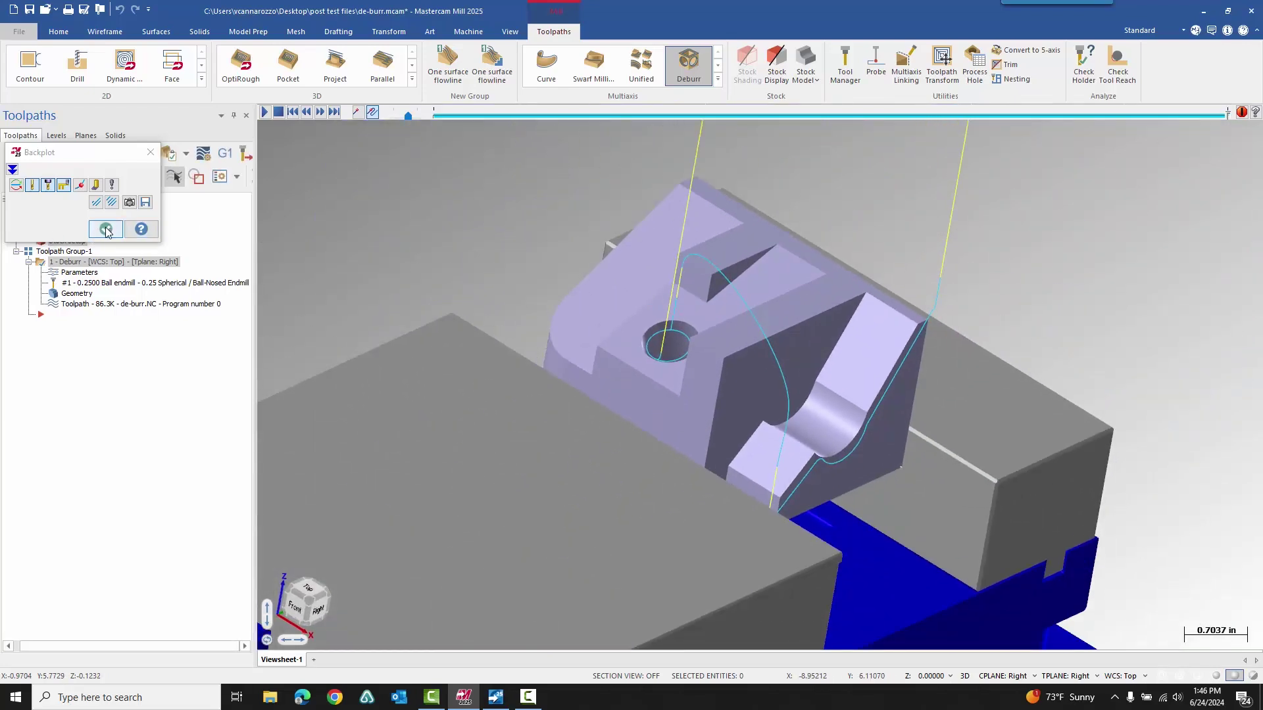
Close the backplot and open aero bracket.mcam from recent files, discarding changes to de-burr.mcam
left_click(105, 229)
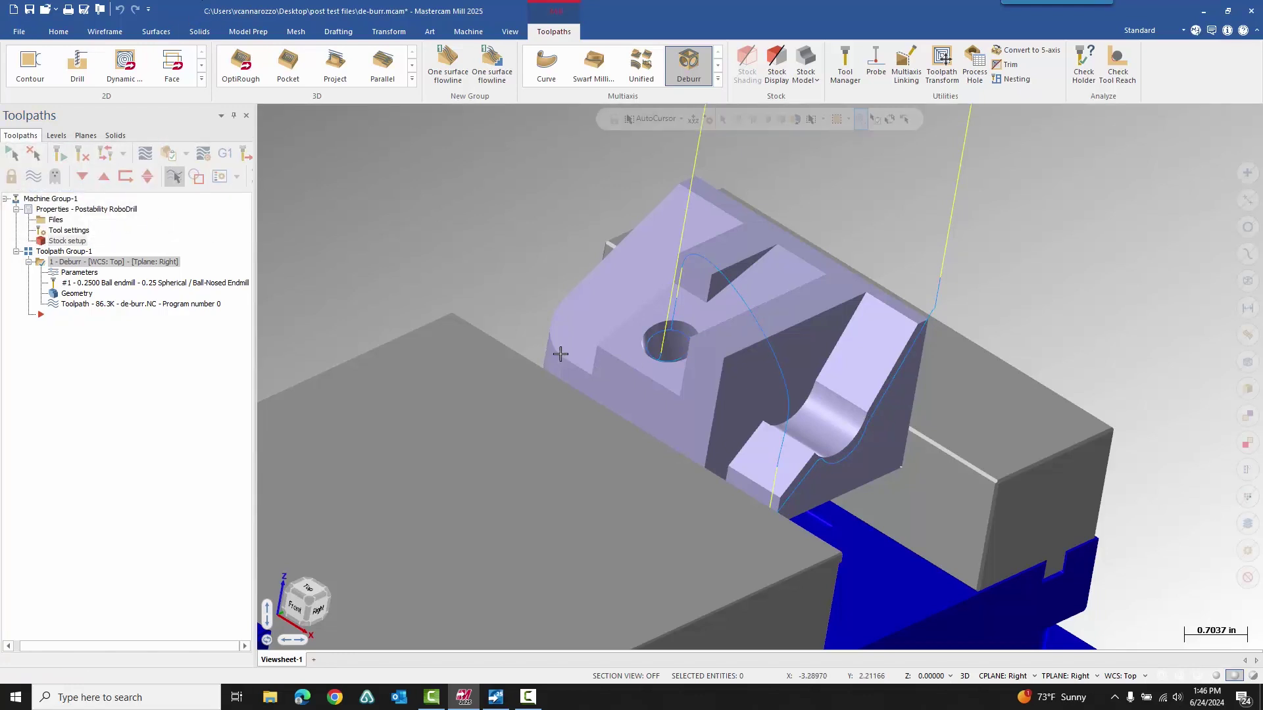
left_click(55, 11)
left_click(78, 79)
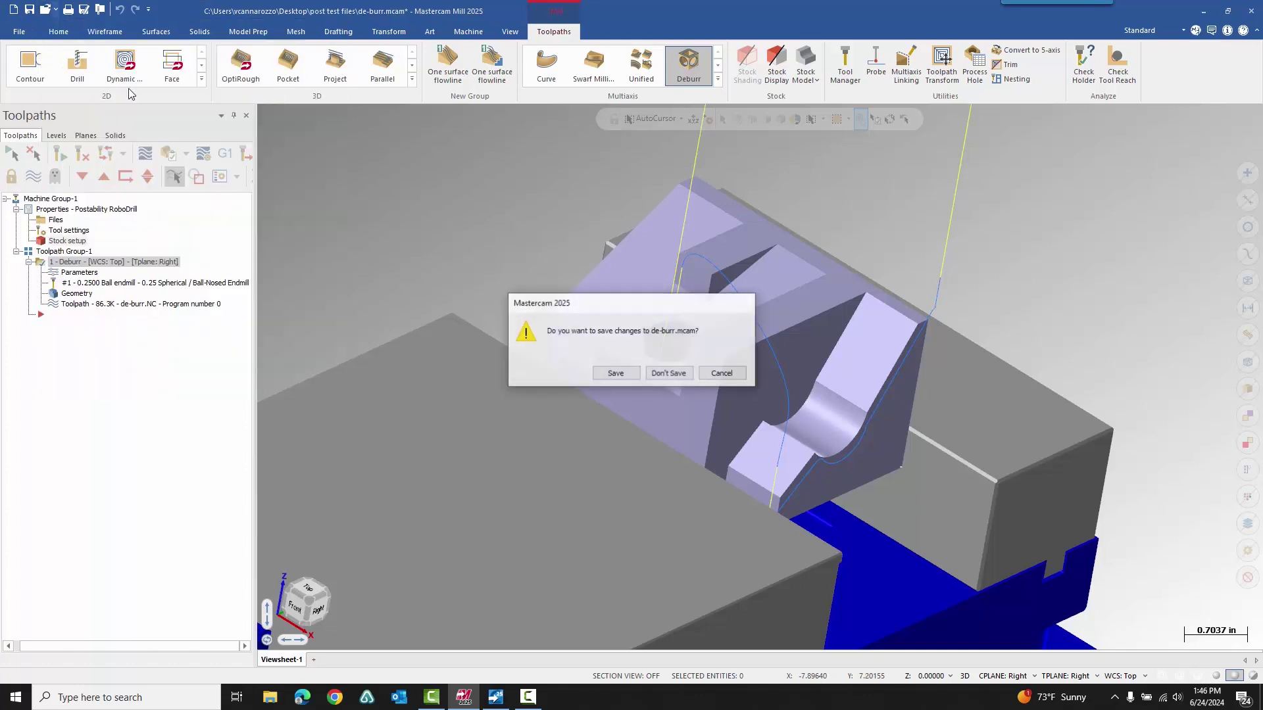
left_click(668, 369)
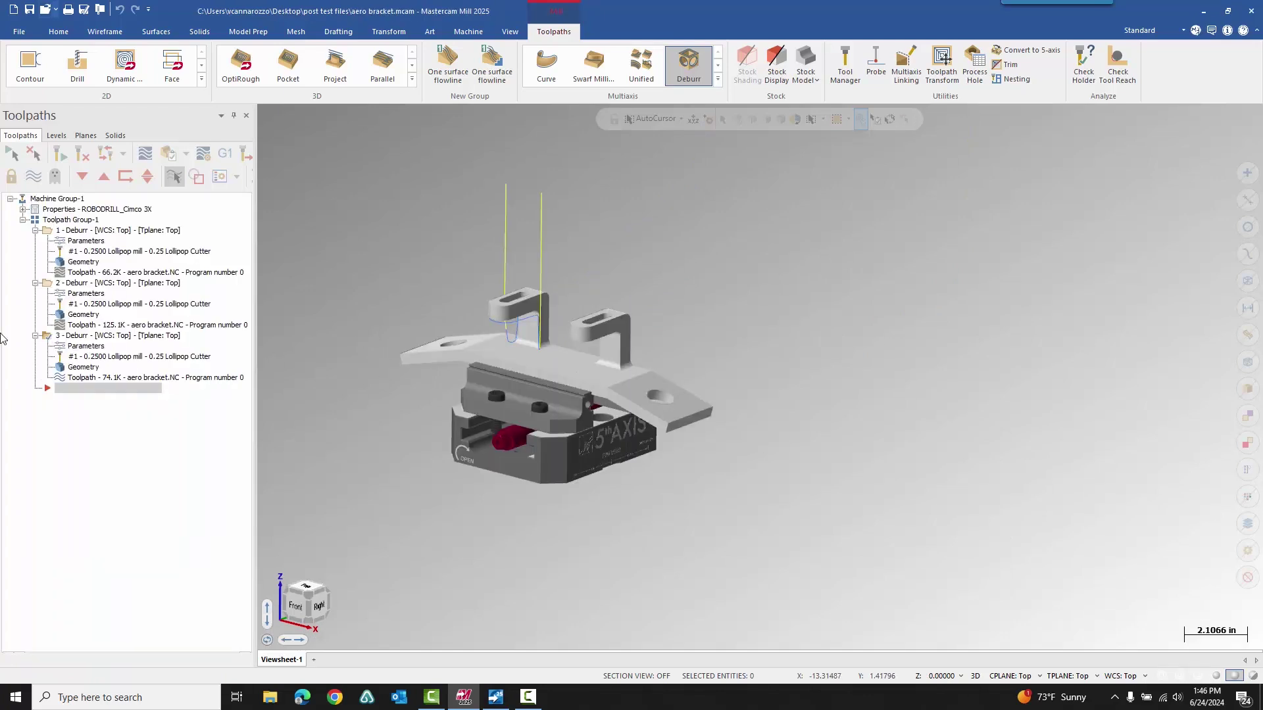
Display operation 1, then operation 2's Deburr toolpath looping between the bracket arms
scroll(463, 323, "up", 5)
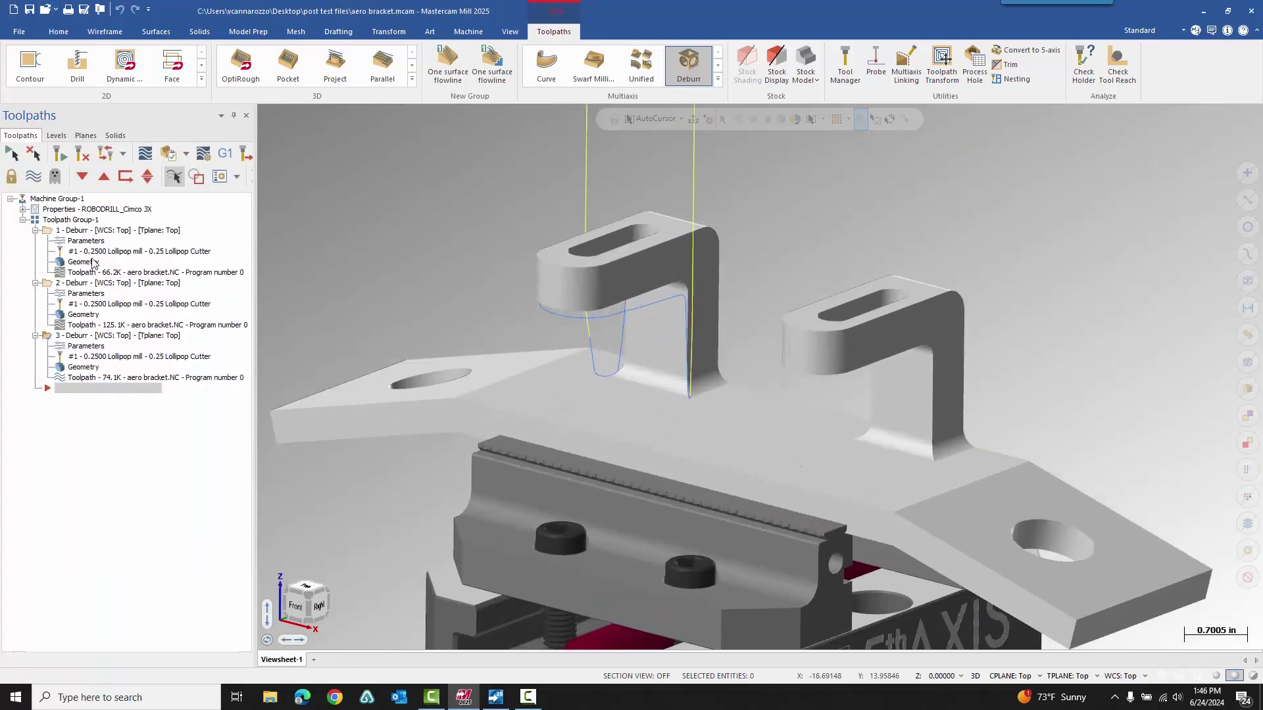
left_click(105, 231)
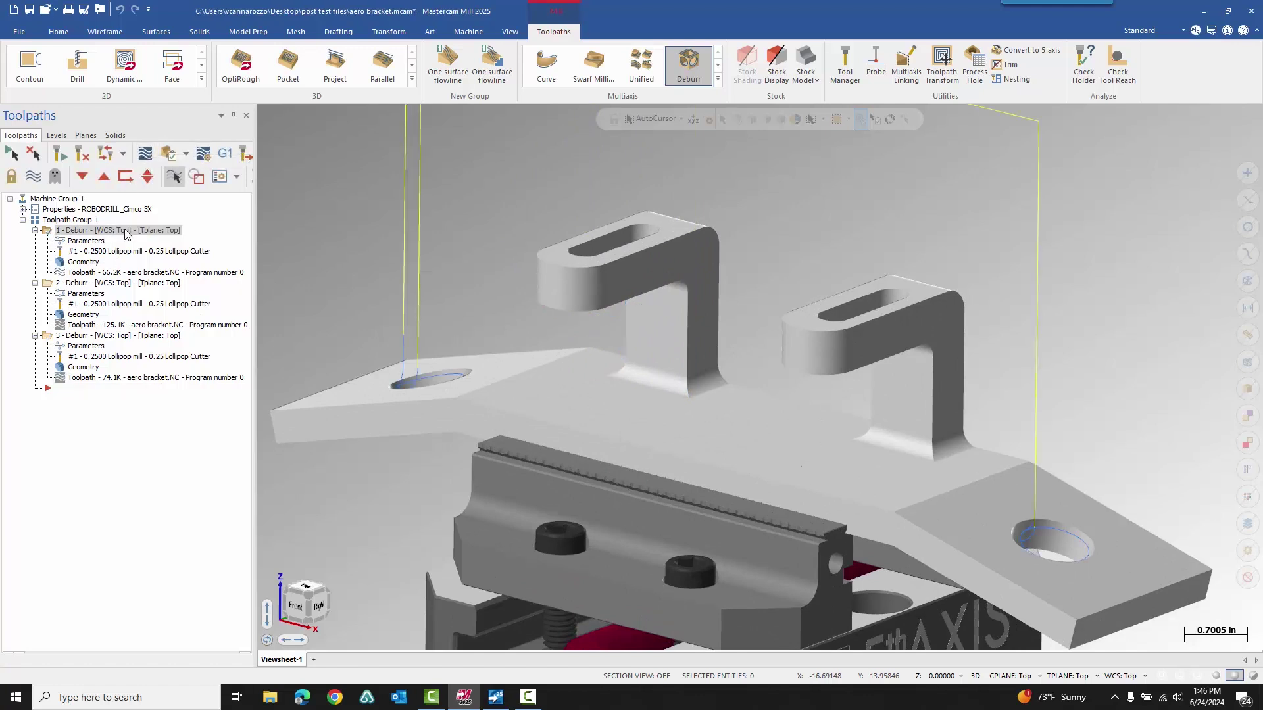
left_click(105, 285)
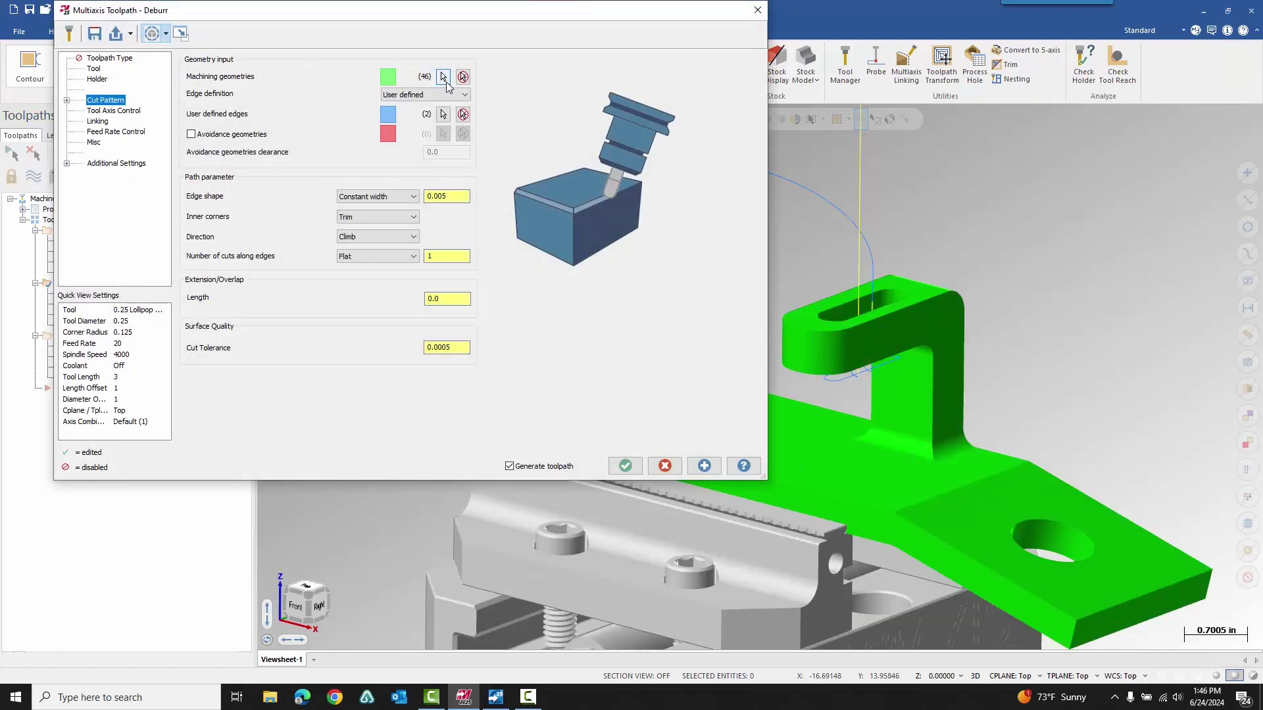
Select the whole bracket (46 geometries) as machining geometry and chain two user-defined slot edges
left_click(443, 77)
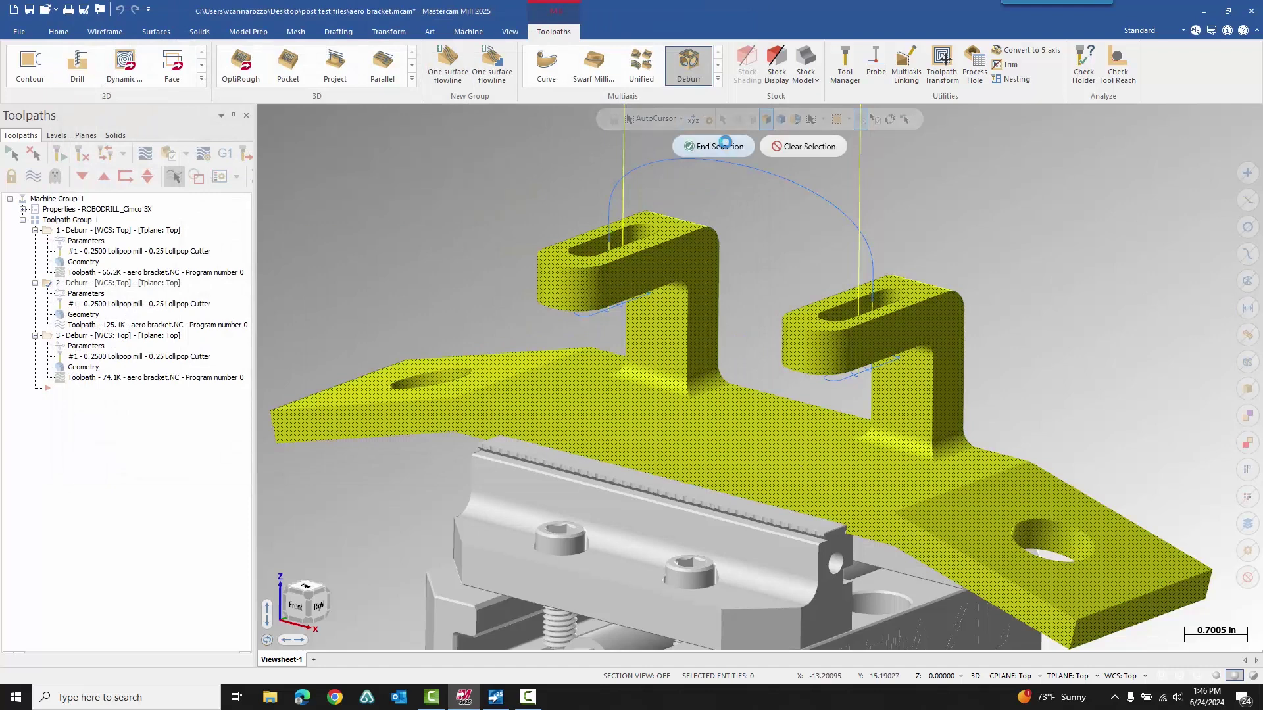
left_click(719, 146)
left_click(444, 115)
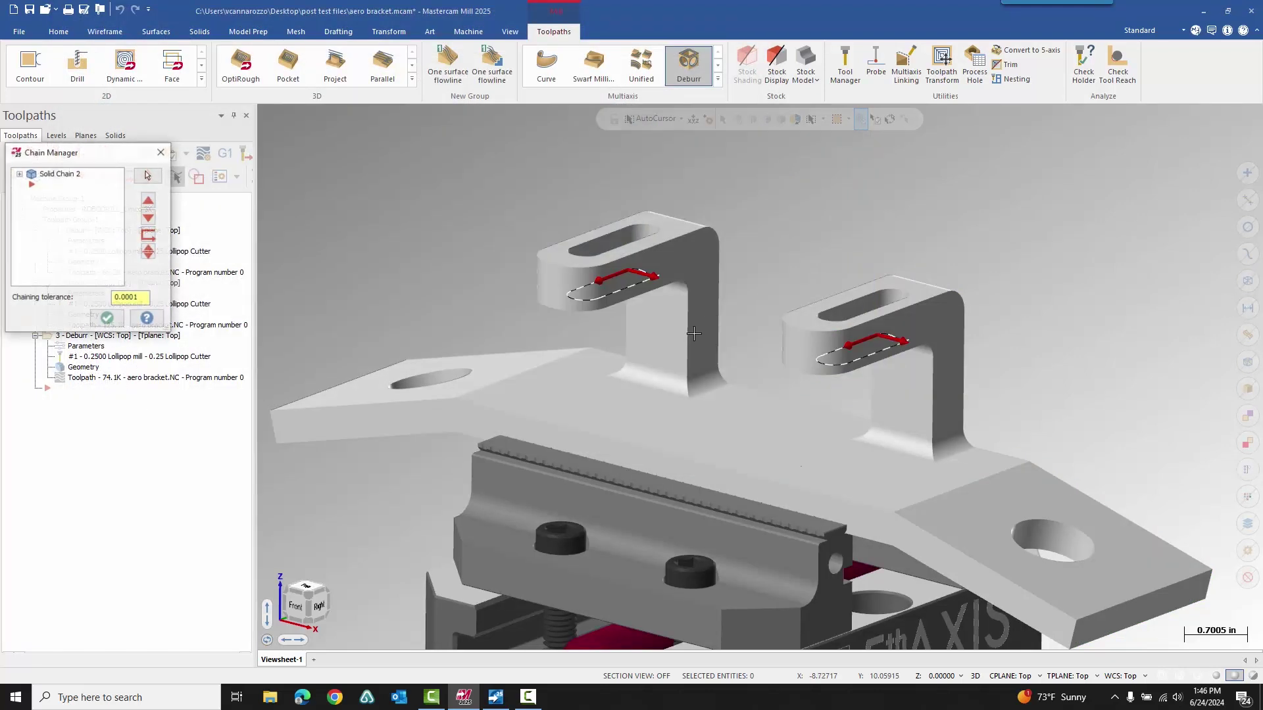
mouse_move(612, 303)
middle_mouse_down()
mouse_move(623, 191)
mouse_move(615, 338)
mouse_move(611, 303)
middle_mouse_up()
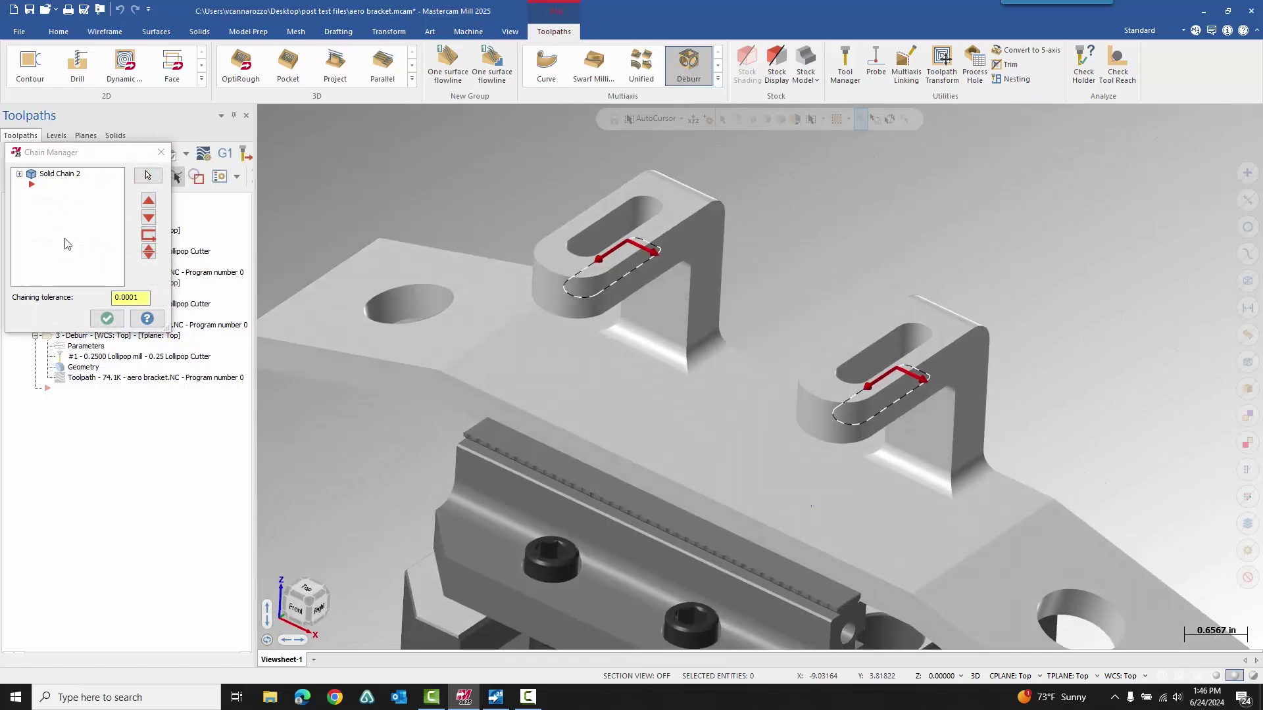
left_click(107, 318)
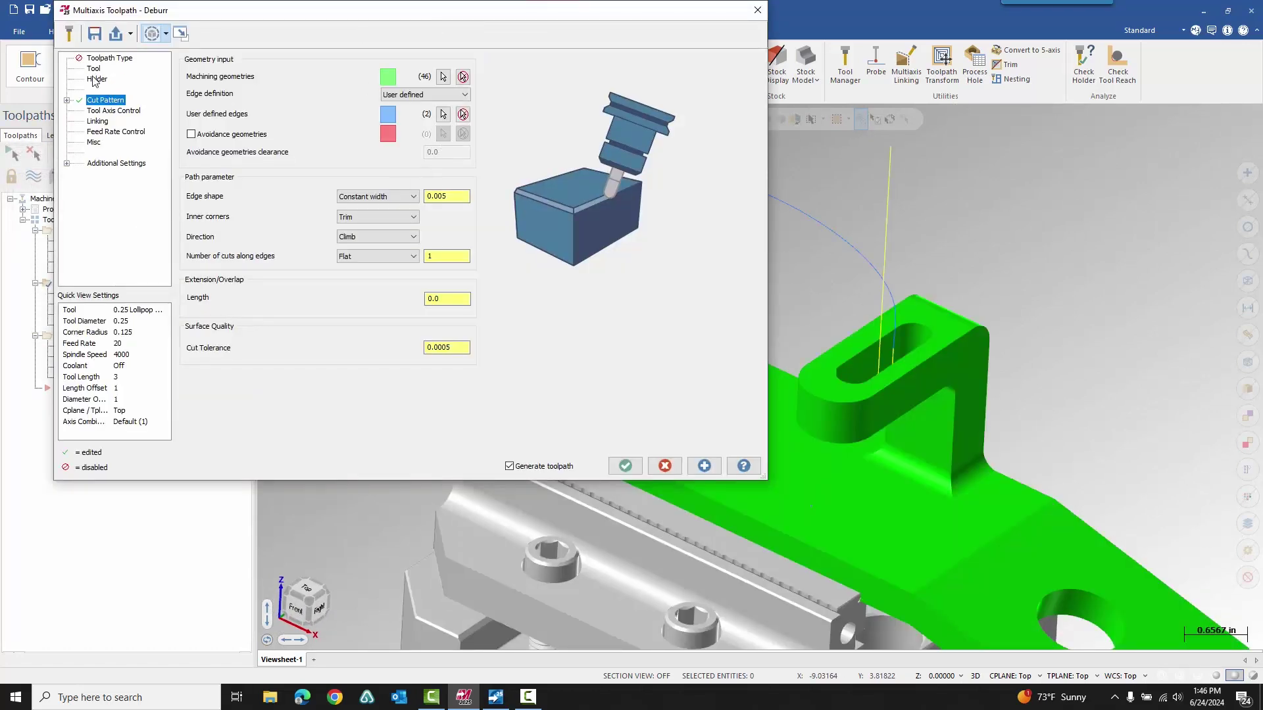
Review and accept the 0.25 Lollipop Cutter definition through Edit tool
left_click(94, 68)
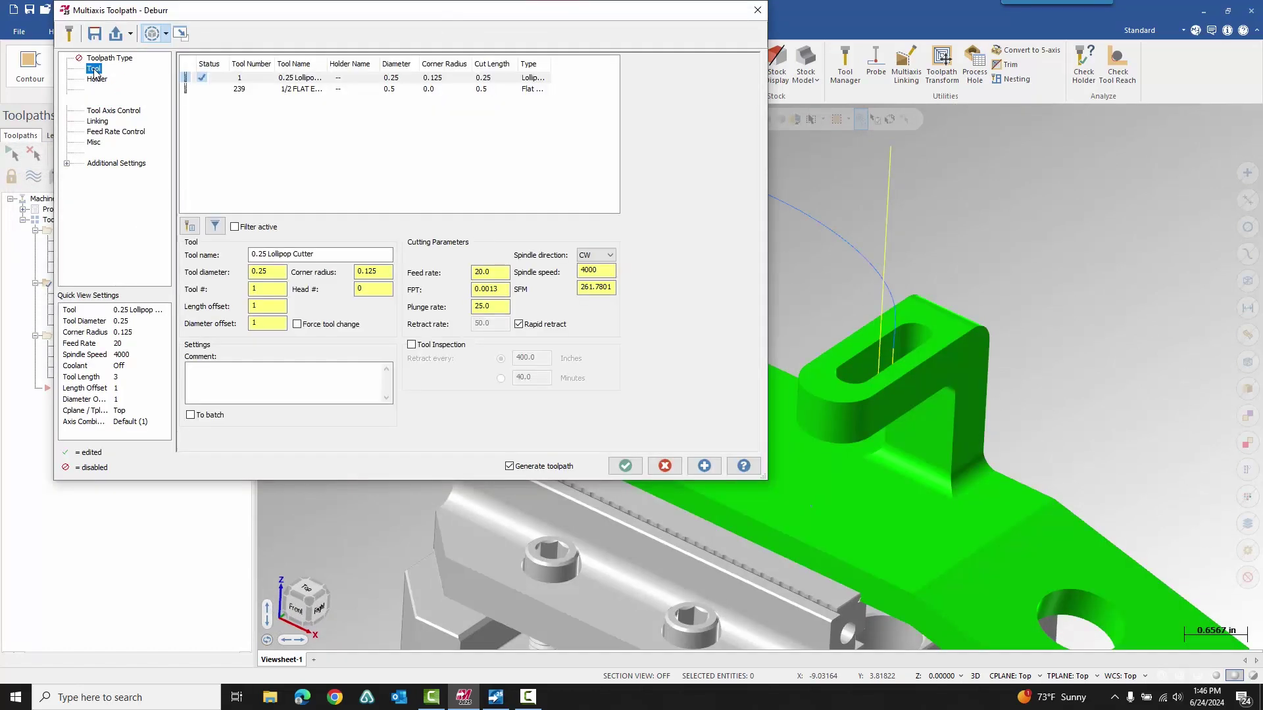
left_click(325, 79)
right_click(325, 79)
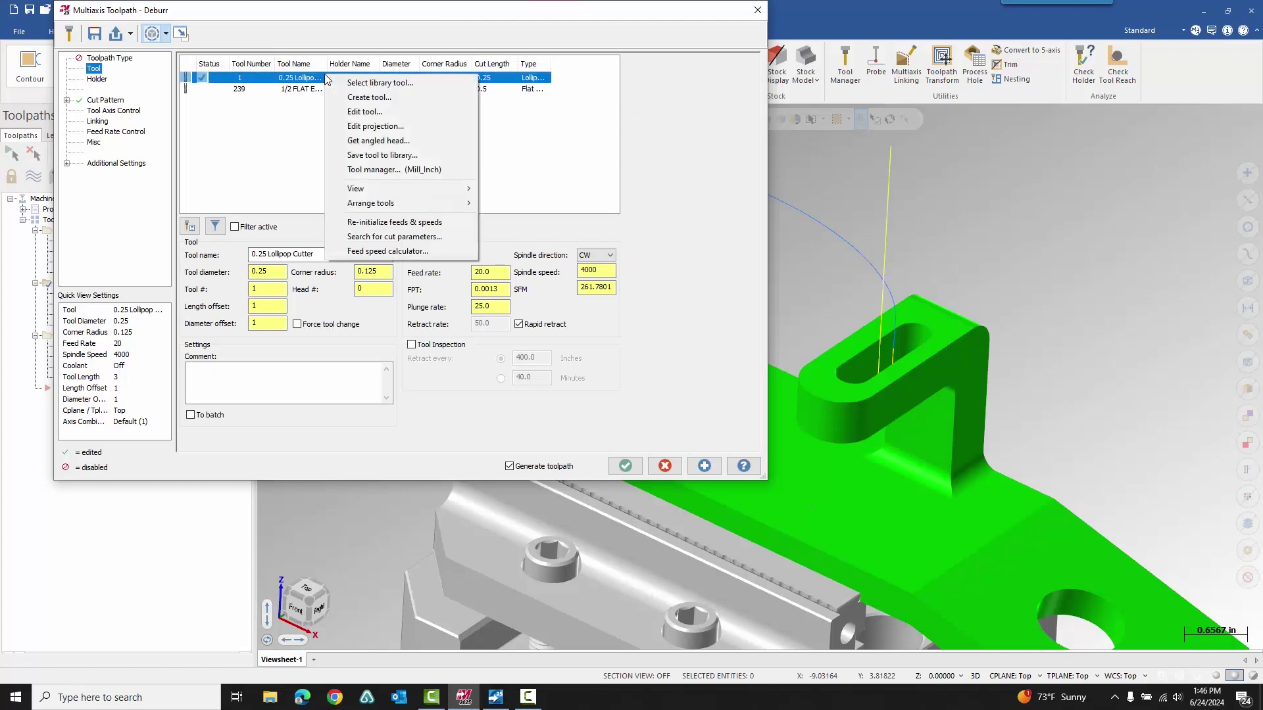
left_click(361, 112)
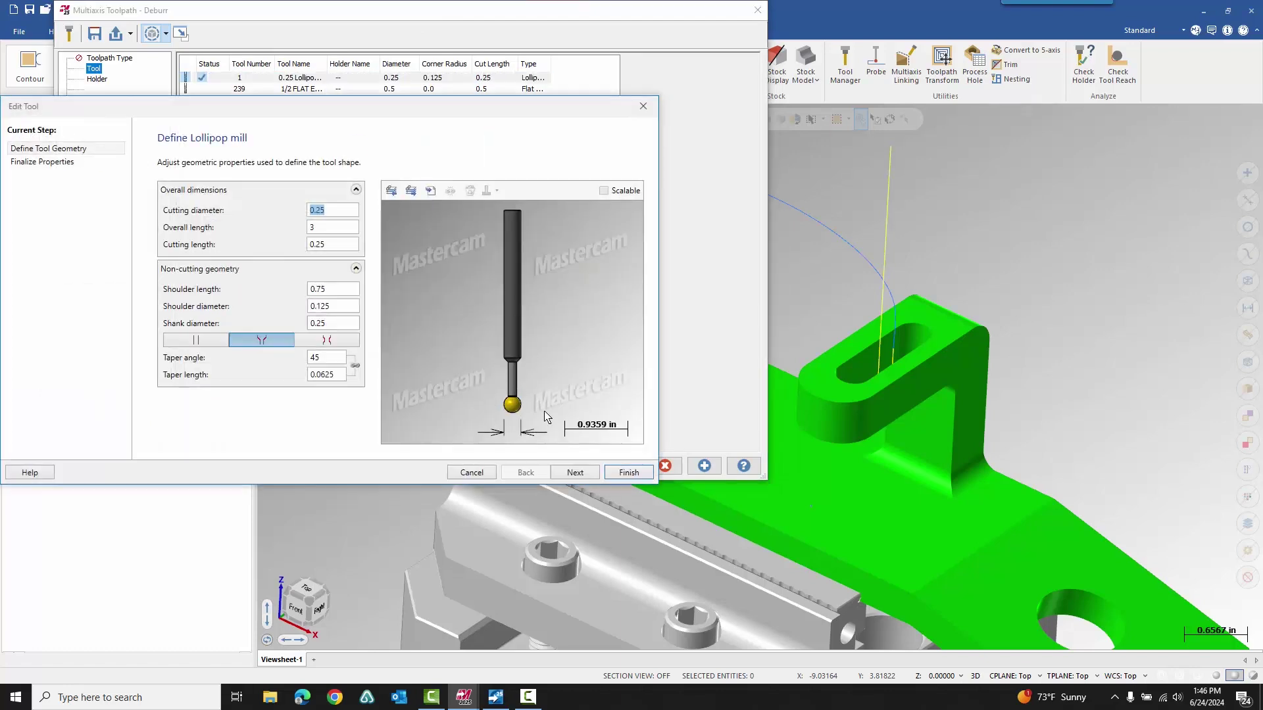
left_click(625, 472)
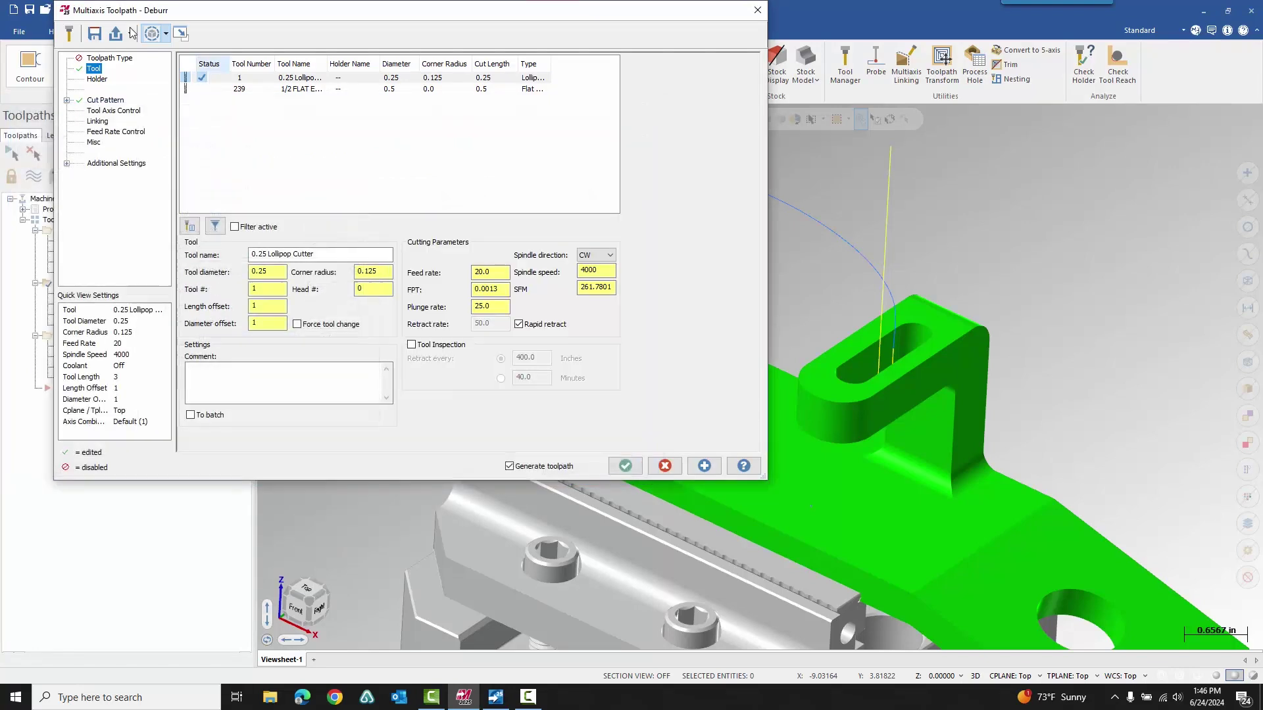
Check the Cut Pattern, Tool Axis Control, Linking and Feed Rate Control settings, then regenerate the toolpath
left_click(105, 101)
left_click(106, 112)
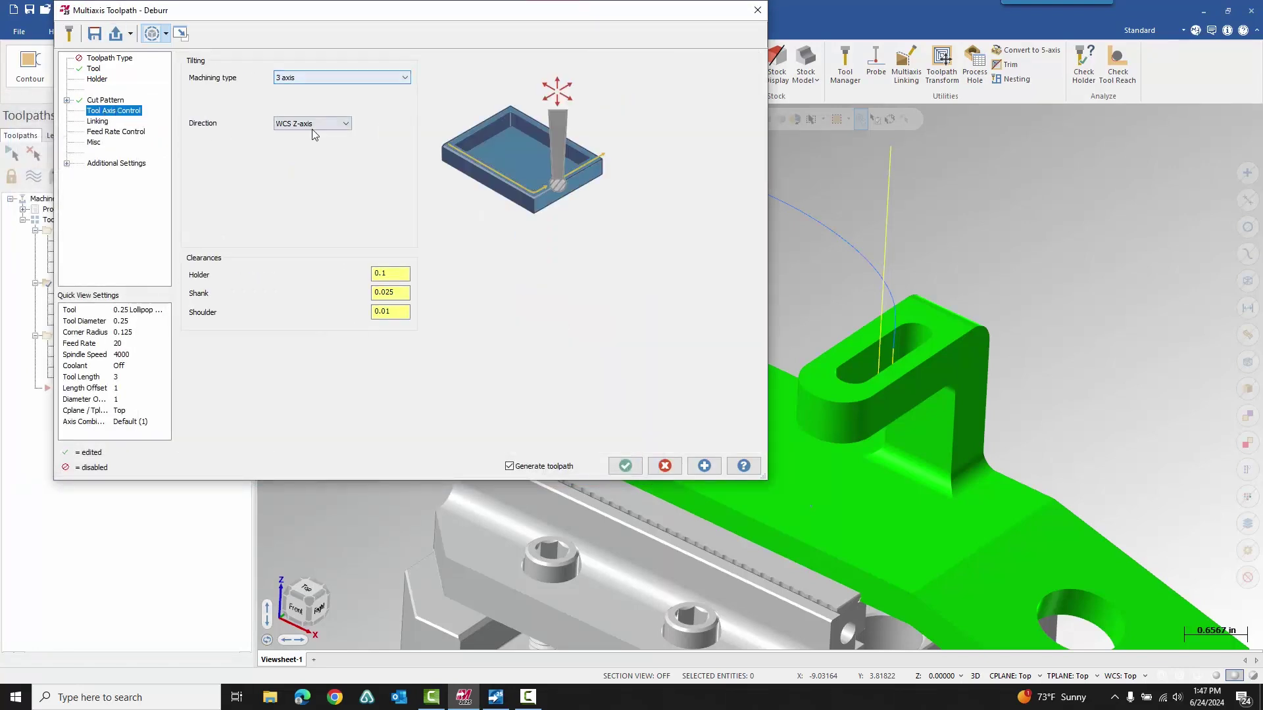
left_click(99, 122)
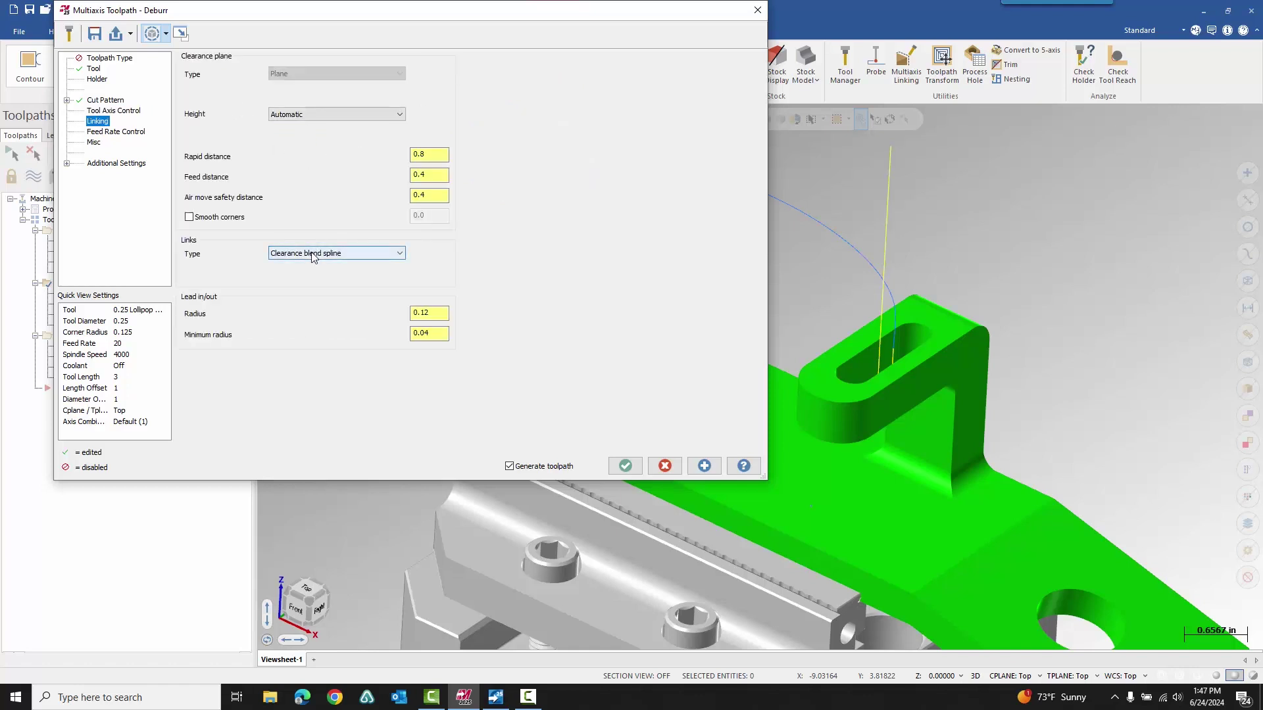
left_click(125, 133)
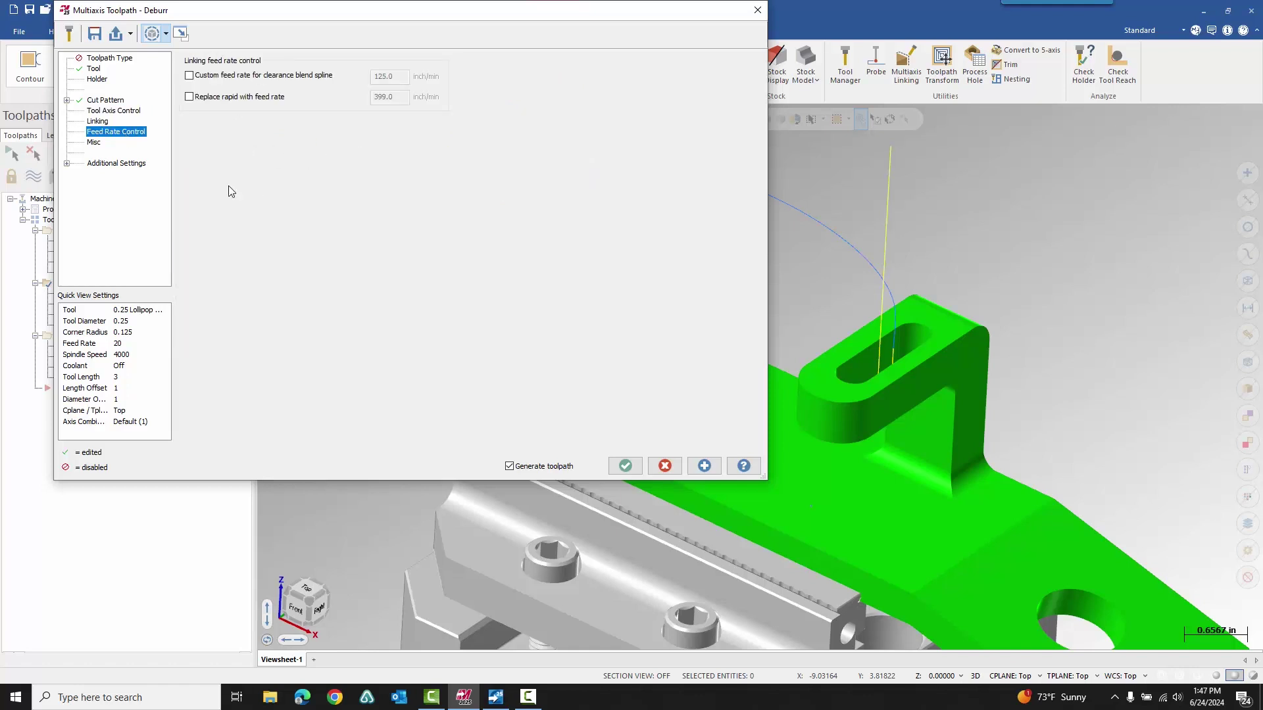
left_click(626, 466)
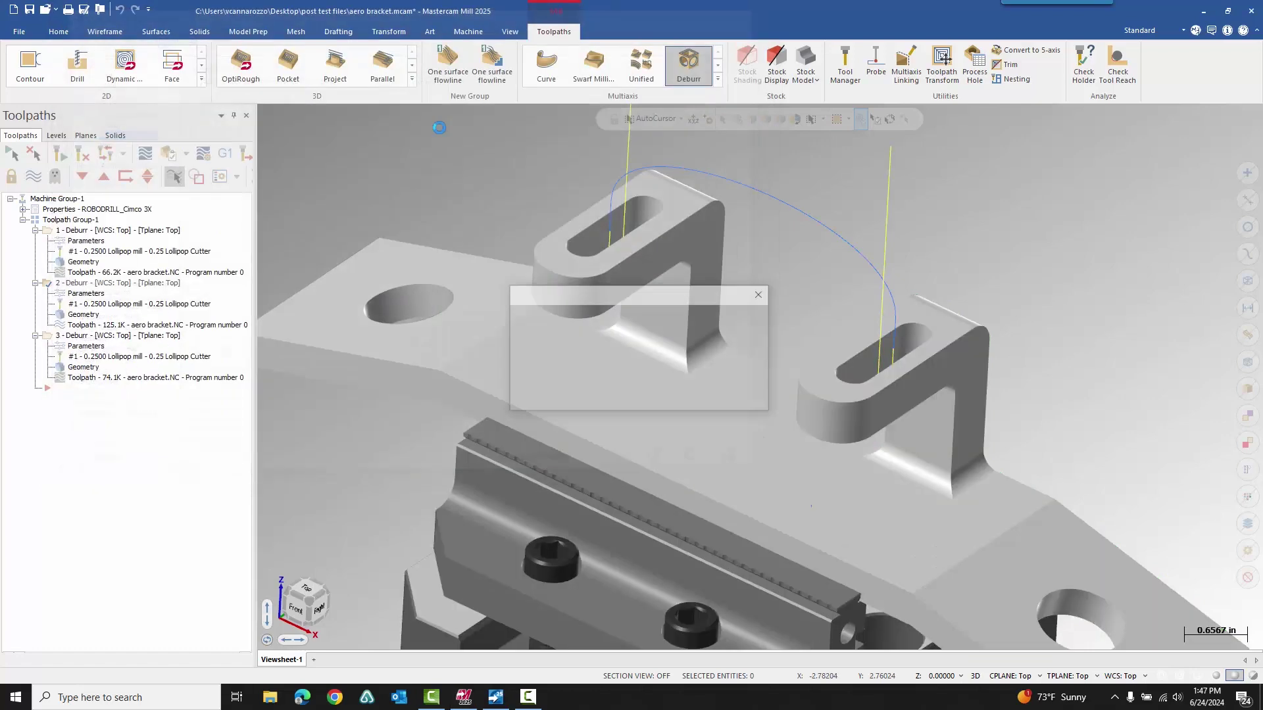
Backplot the toolpath, stepping the lollipop cutter forward and zooming in on the ball under the arm
left_click(147, 156)
left_click(322, 112)
middle_click_drag(607, 317, 527, 283)
scroll(615, 311, "up", 5)
scroll(615, 310, "up", 5)
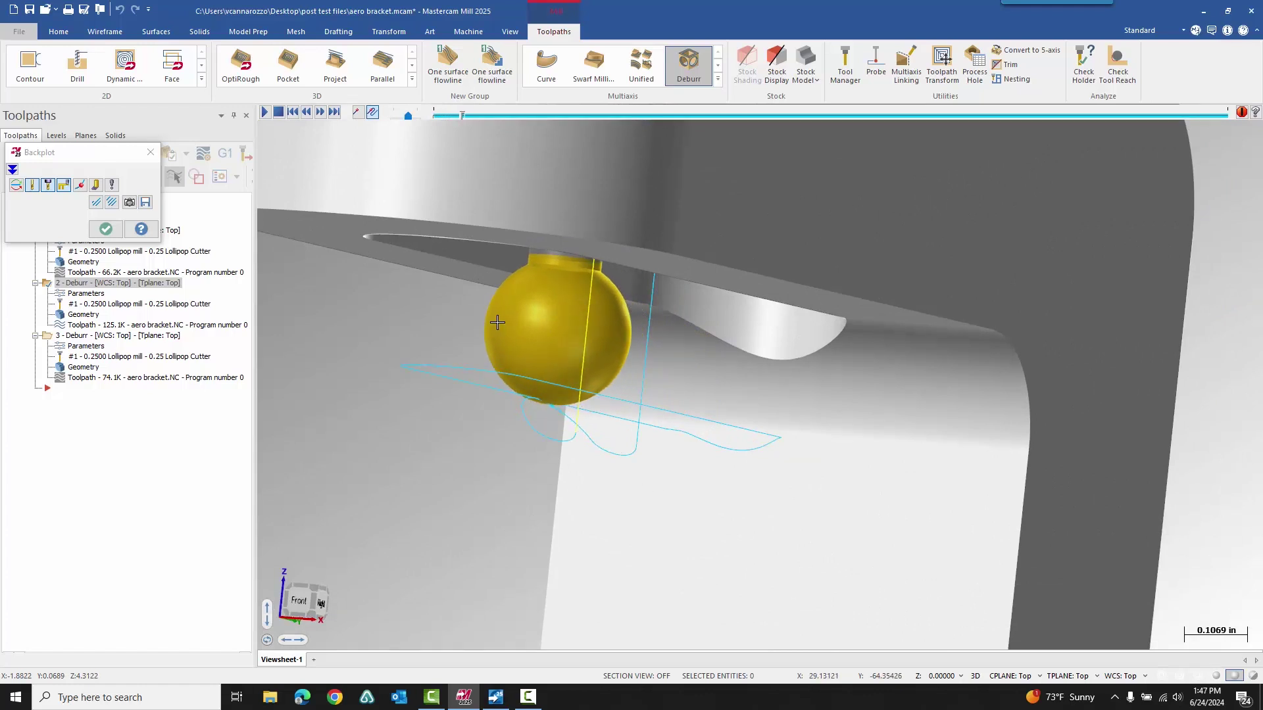
middle_click_drag(485, 278, 414, 310)
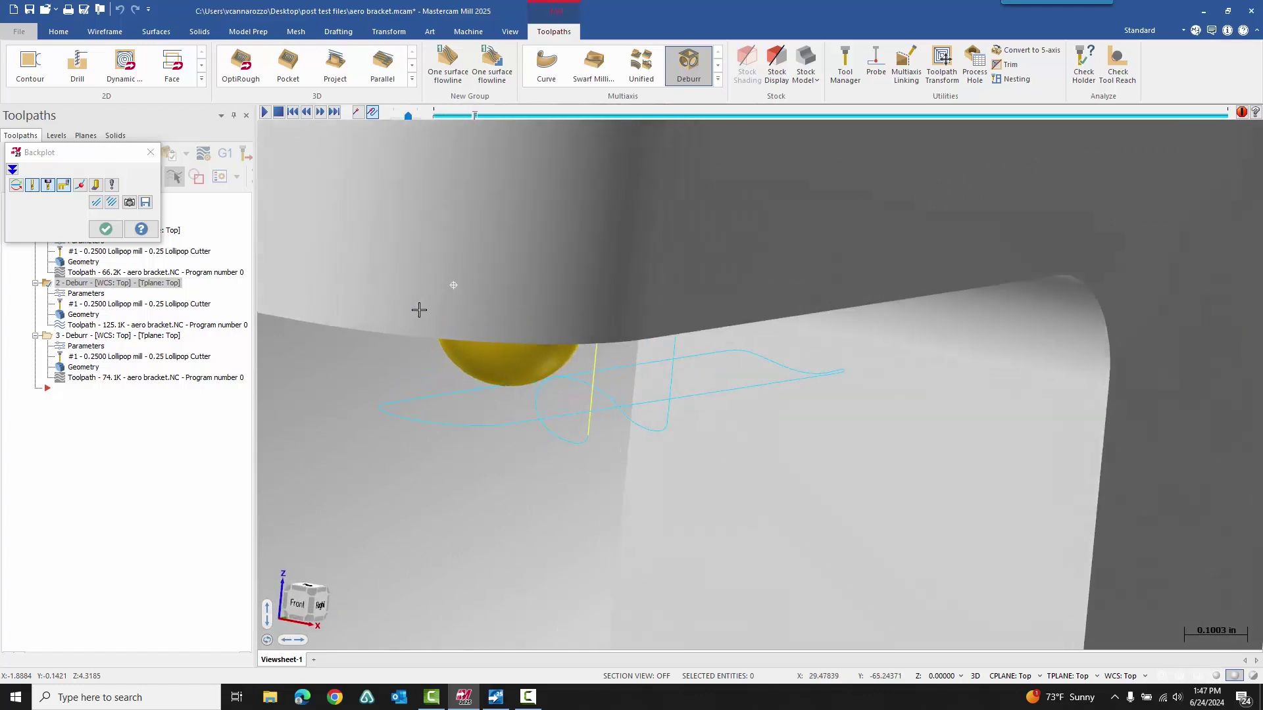
scroll(415, 311, "up", 8)
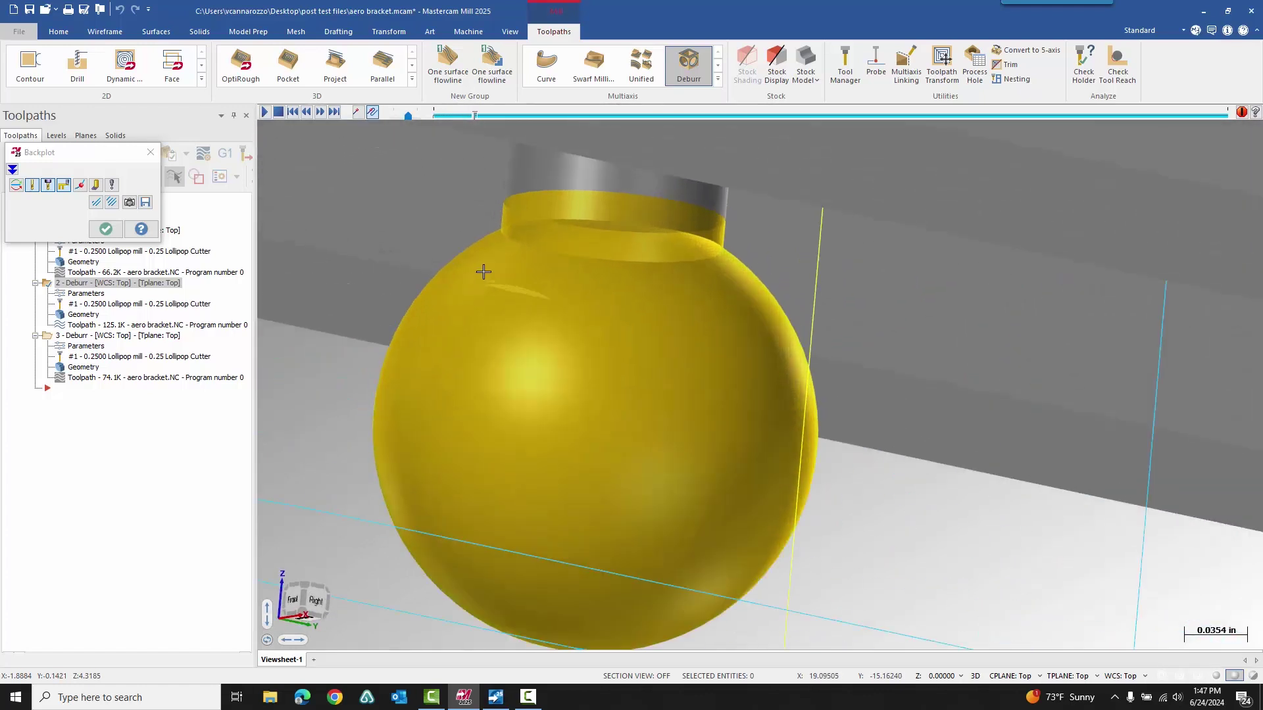
scroll(494, 280, "up", 2)
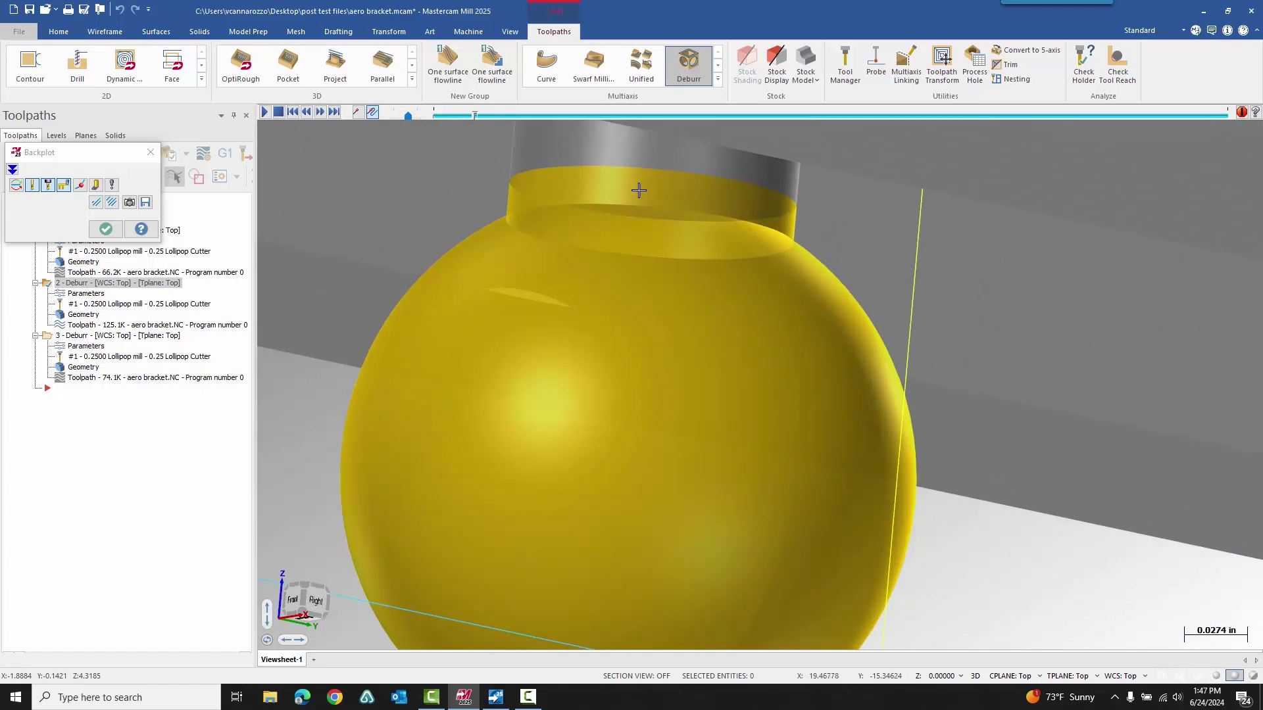
scroll(624, 294, "down", 8)
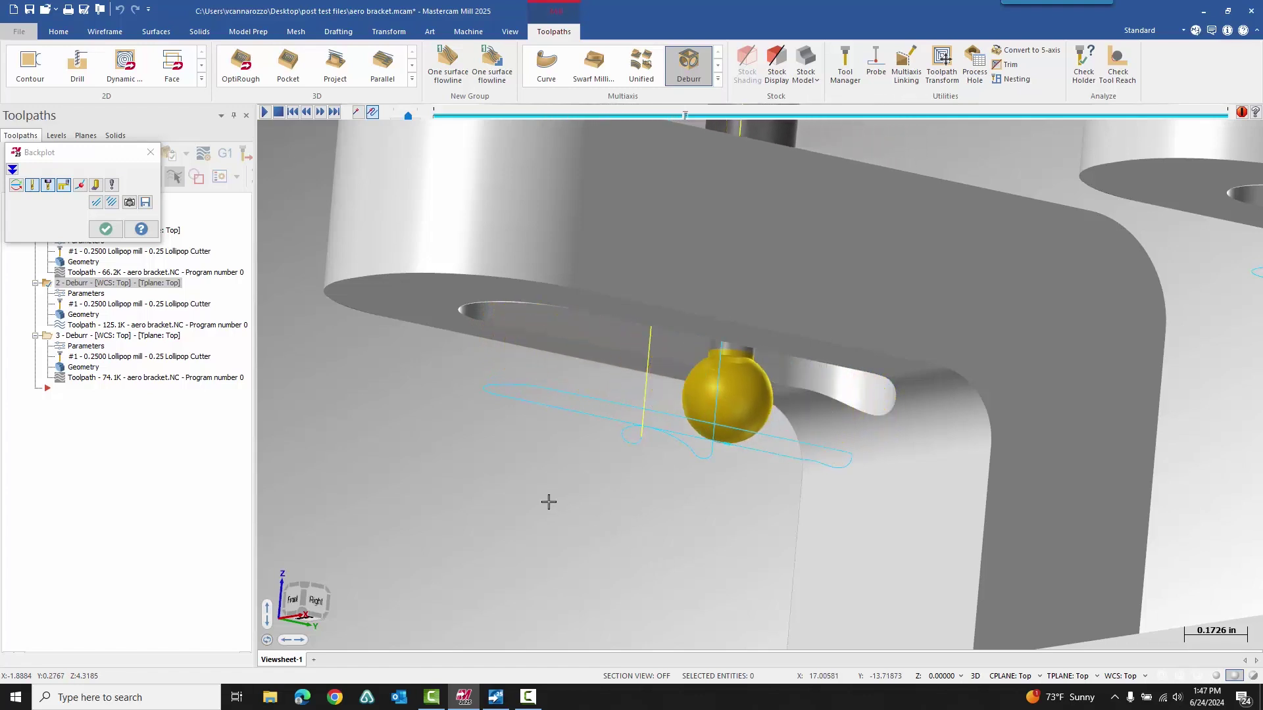
scroll(559, 507, "down", 3)
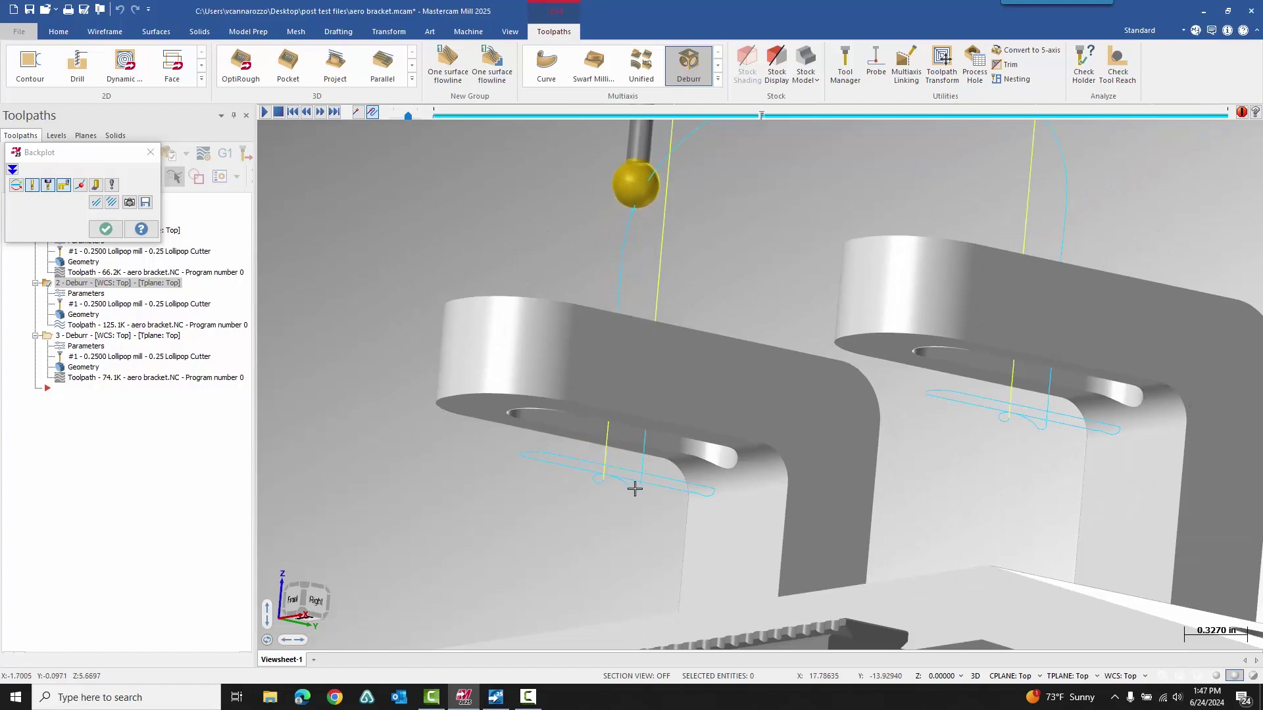
scroll(606, 457, "down", 4)
Inspect both bracket arms' slot undersides from lower angles, then close the backplot
middle_click_drag(767, 287, 670, 484)
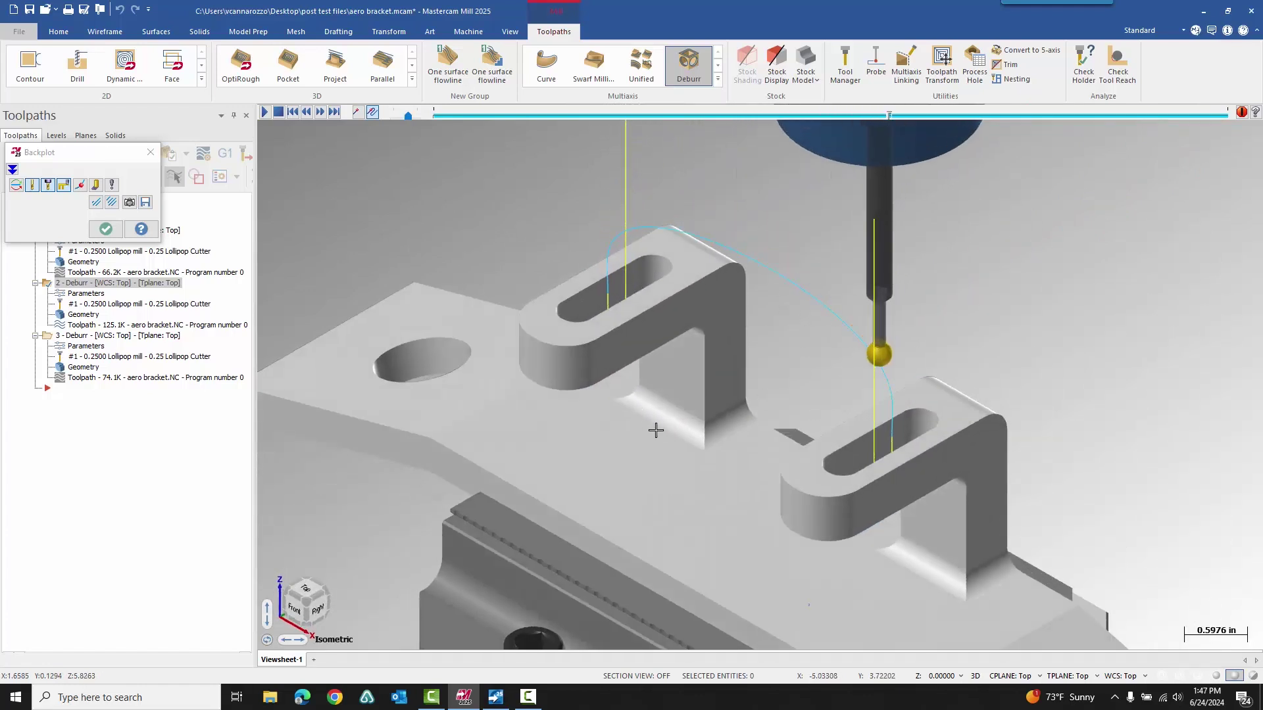
middle_click_drag(812, 516, 793, 428)
scroll(999, 618, "up", 2)
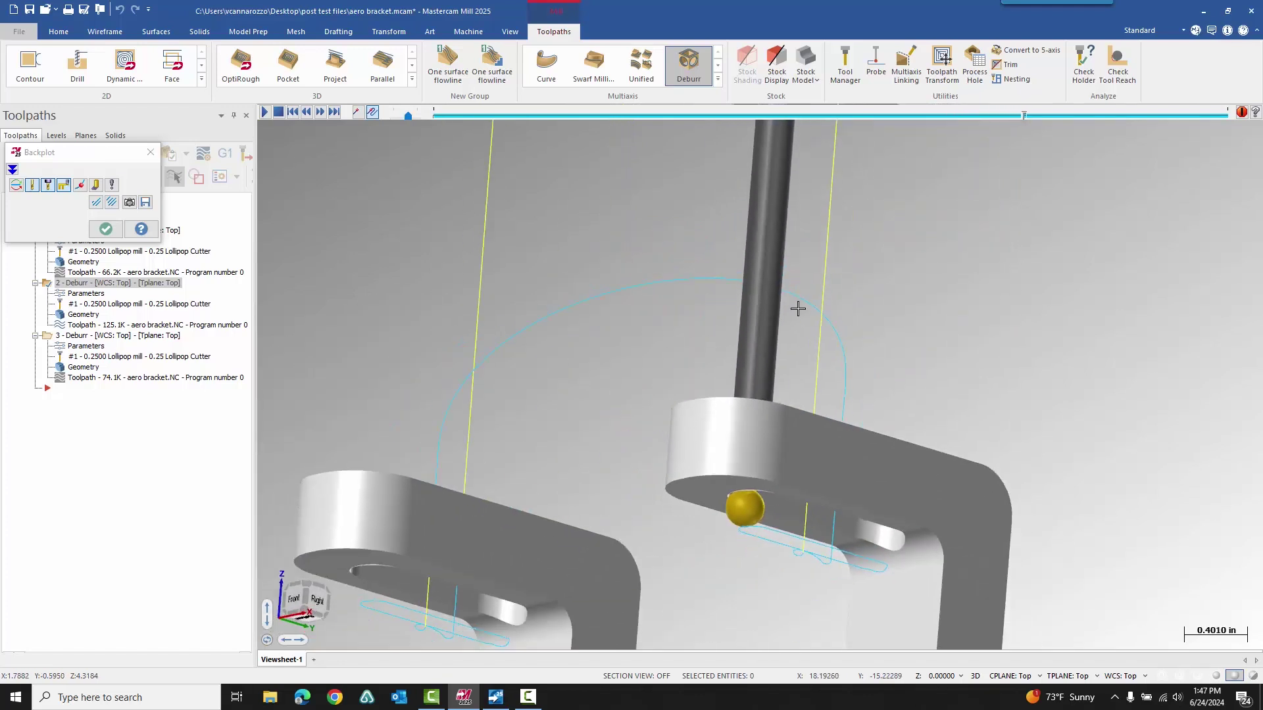
scroll(809, 299, "down", 2)
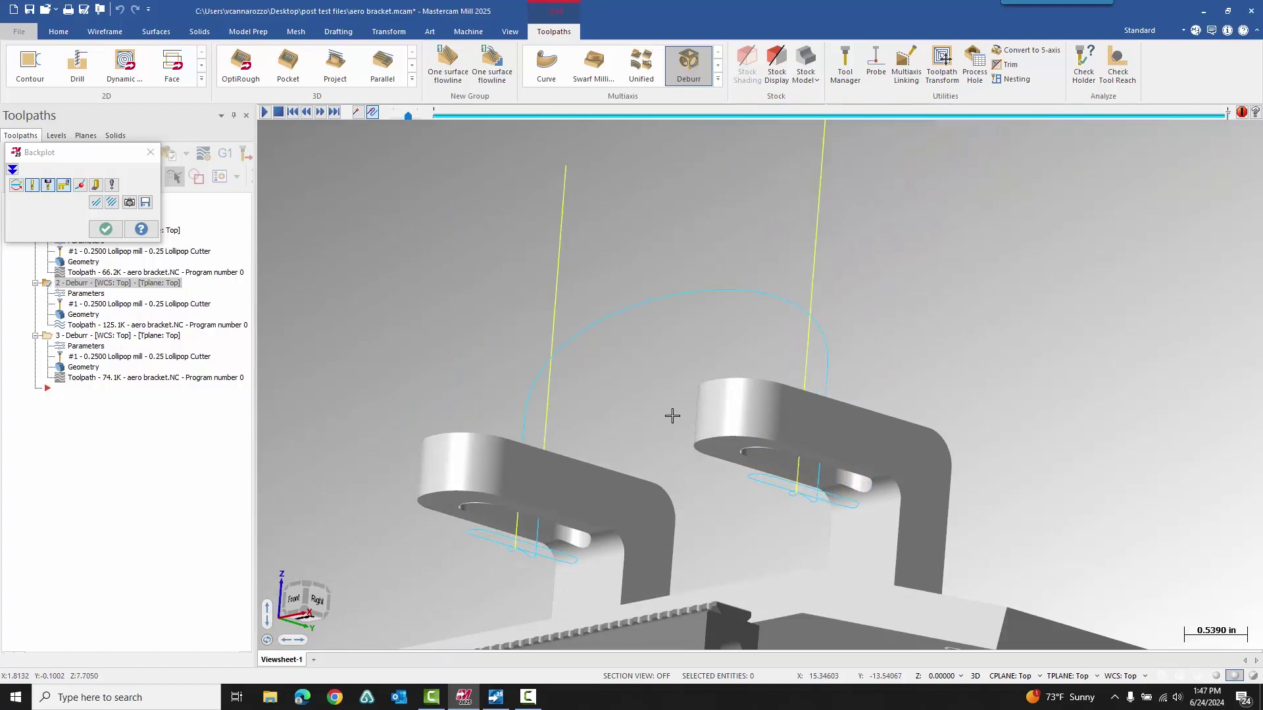
middle_click_drag(673, 415, 671, 520)
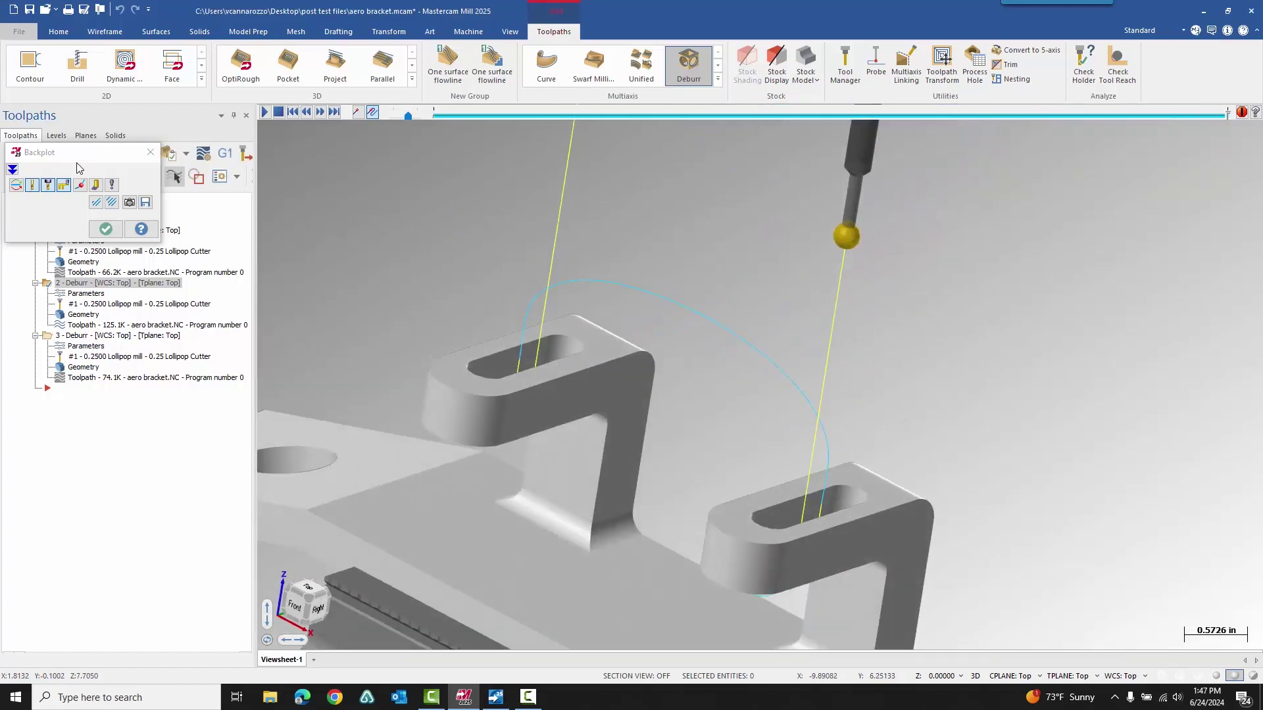
left_click(106, 229)
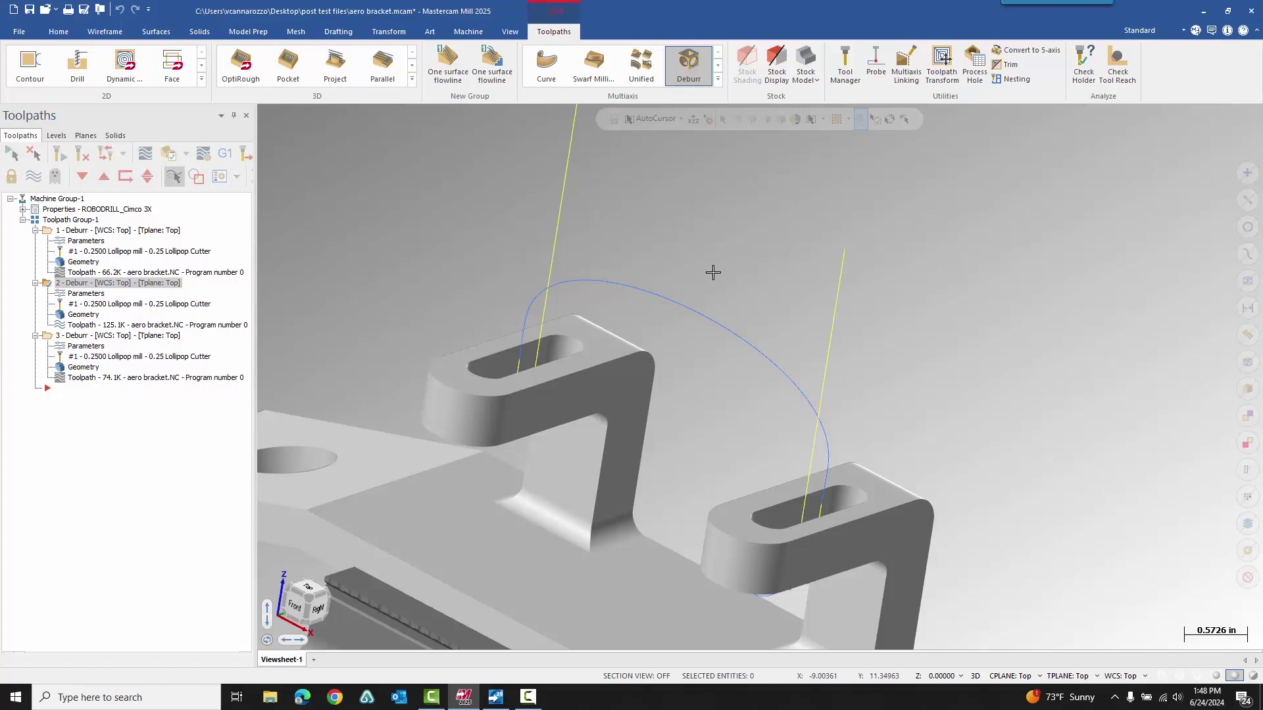
scroll(736, 251, "down", 2)
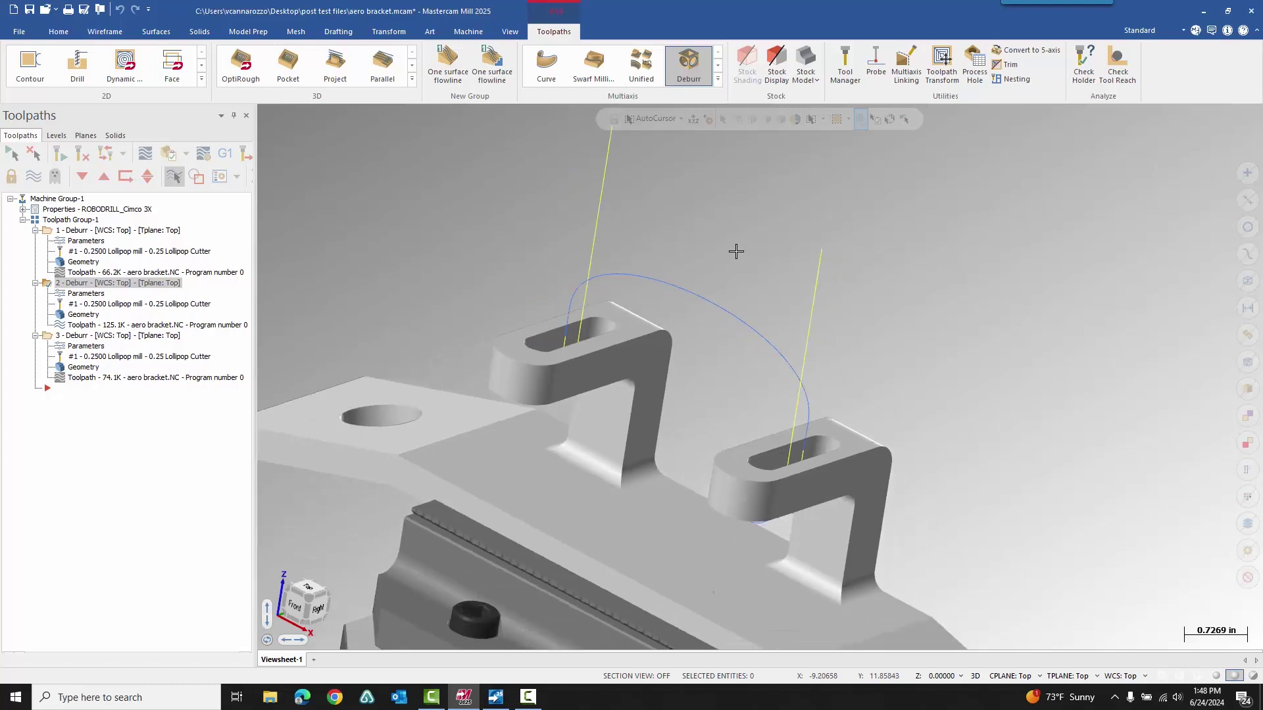
mouse_move(736, 251)
middle_mouse_down()
mouse_move(721, 208)
mouse_move(733, 245)
mouse_move(738, 232)
middle_mouse_up()
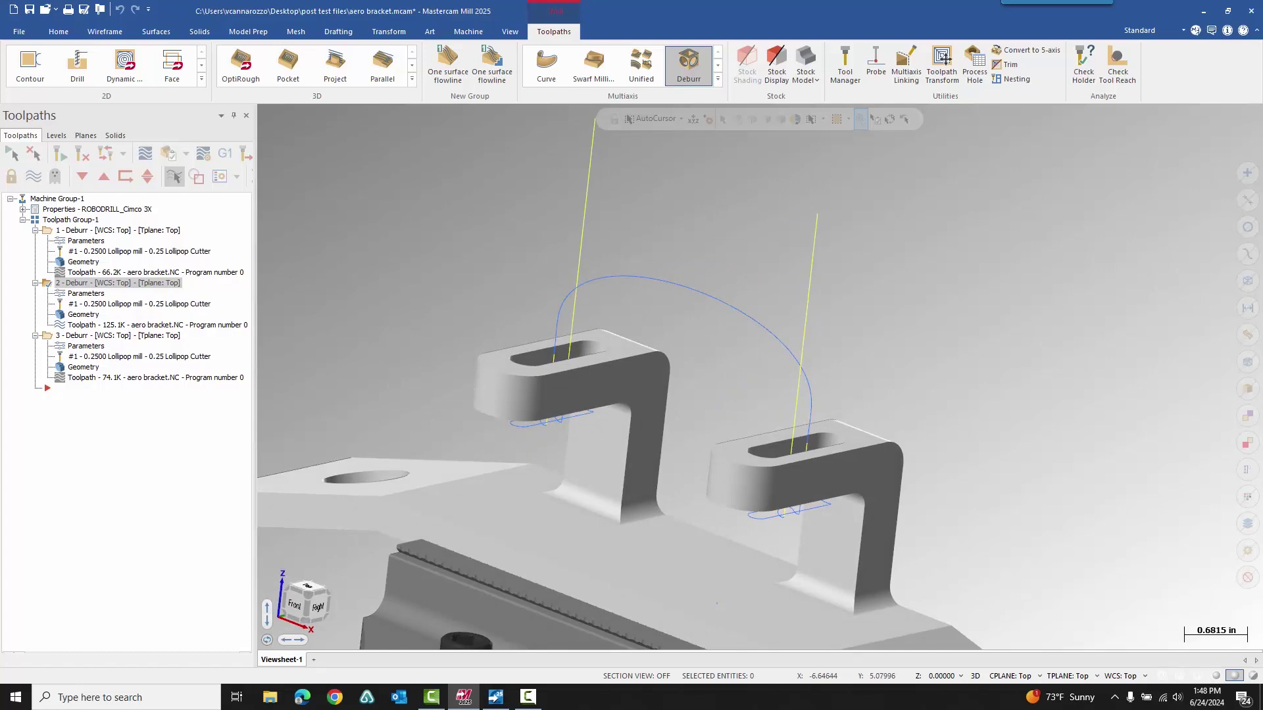